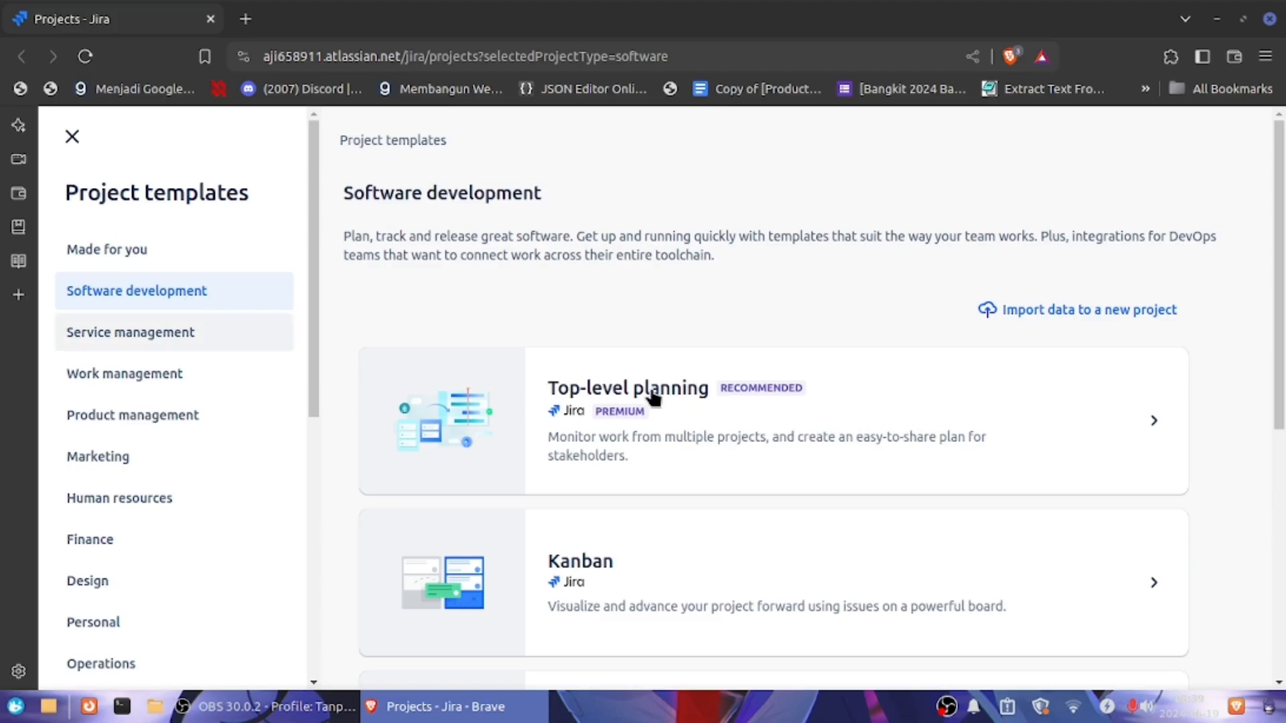
# Choose the Scrum template for software development and make the new project company-managed.
pyautogui.scroll(-5, 652, 399)
pyautogui.click(707, 416)
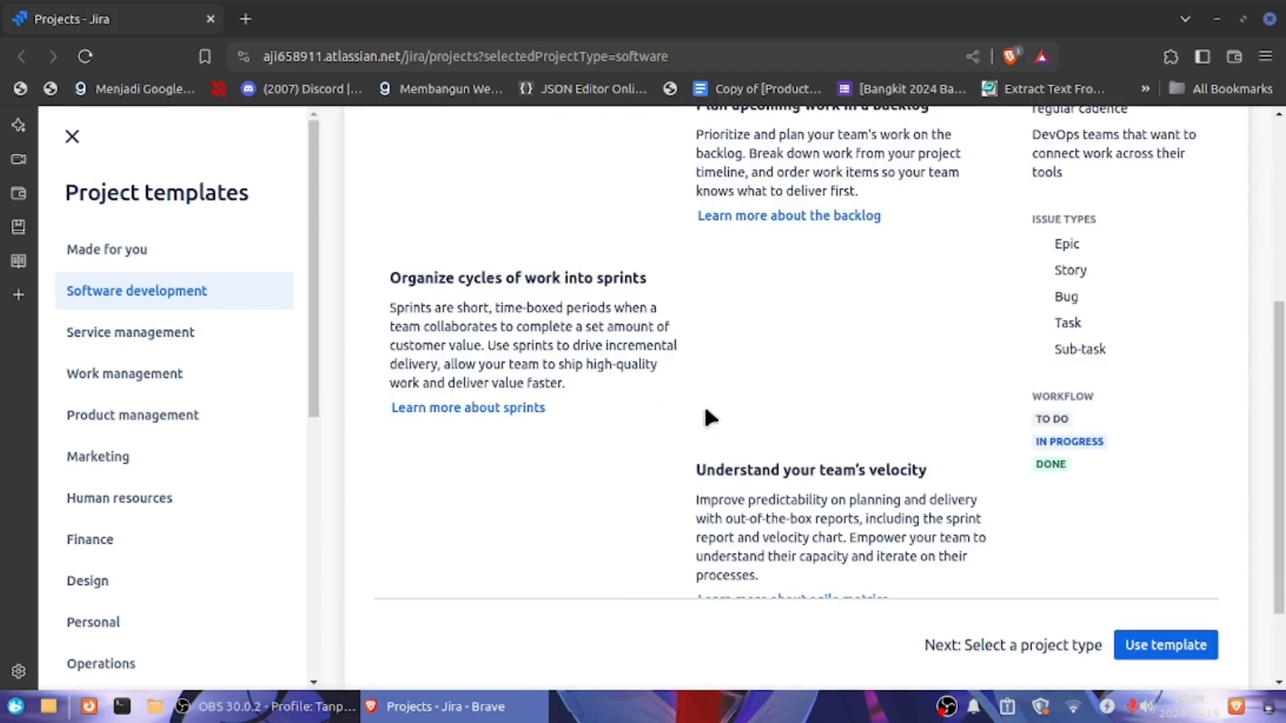
pyautogui.scroll(-2, 750, 409)
pyautogui.scroll(6, 757, 405)
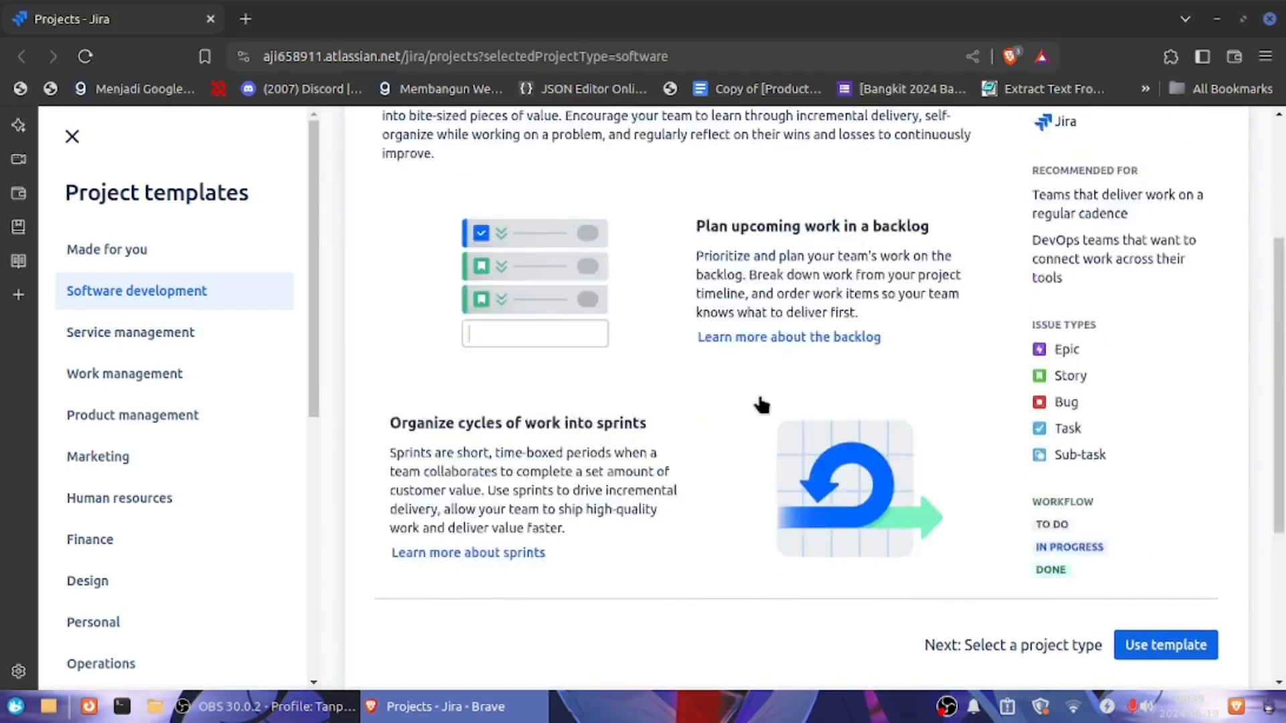
pyautogui.click(1165, 645)
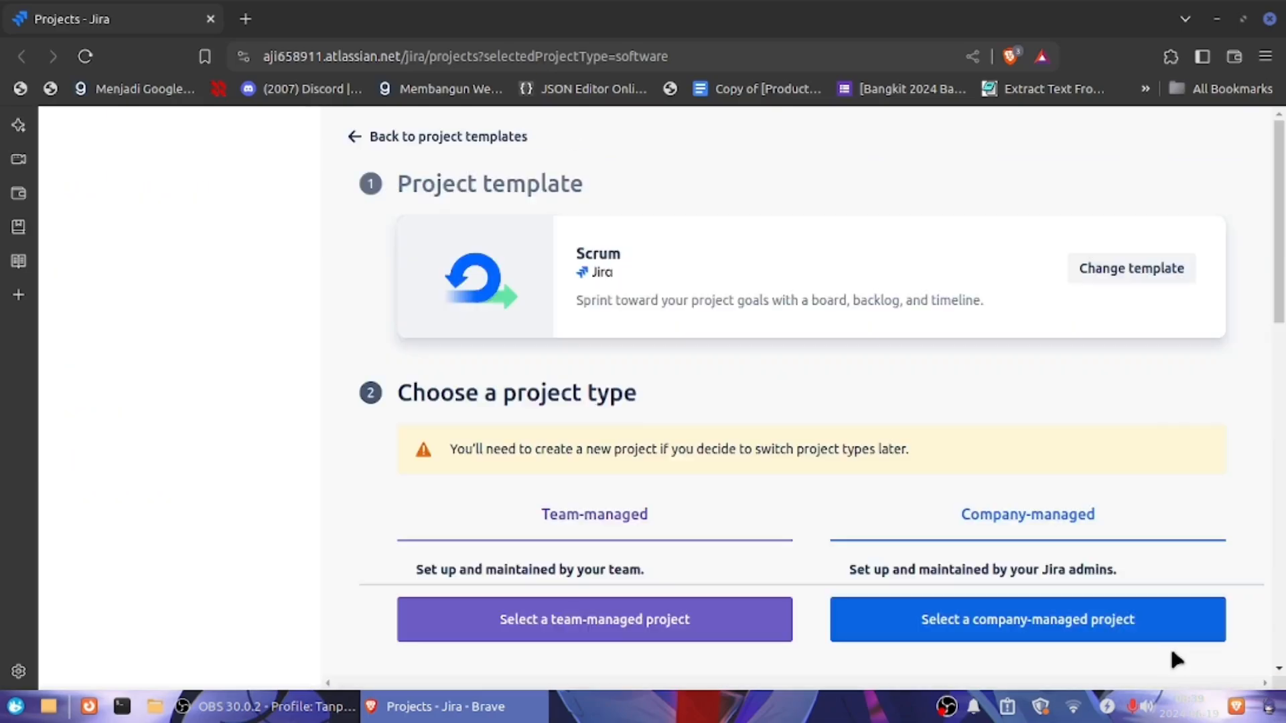
pyautogui.scroll(-3, 834, 477)
pyautogui.click(894, 651)
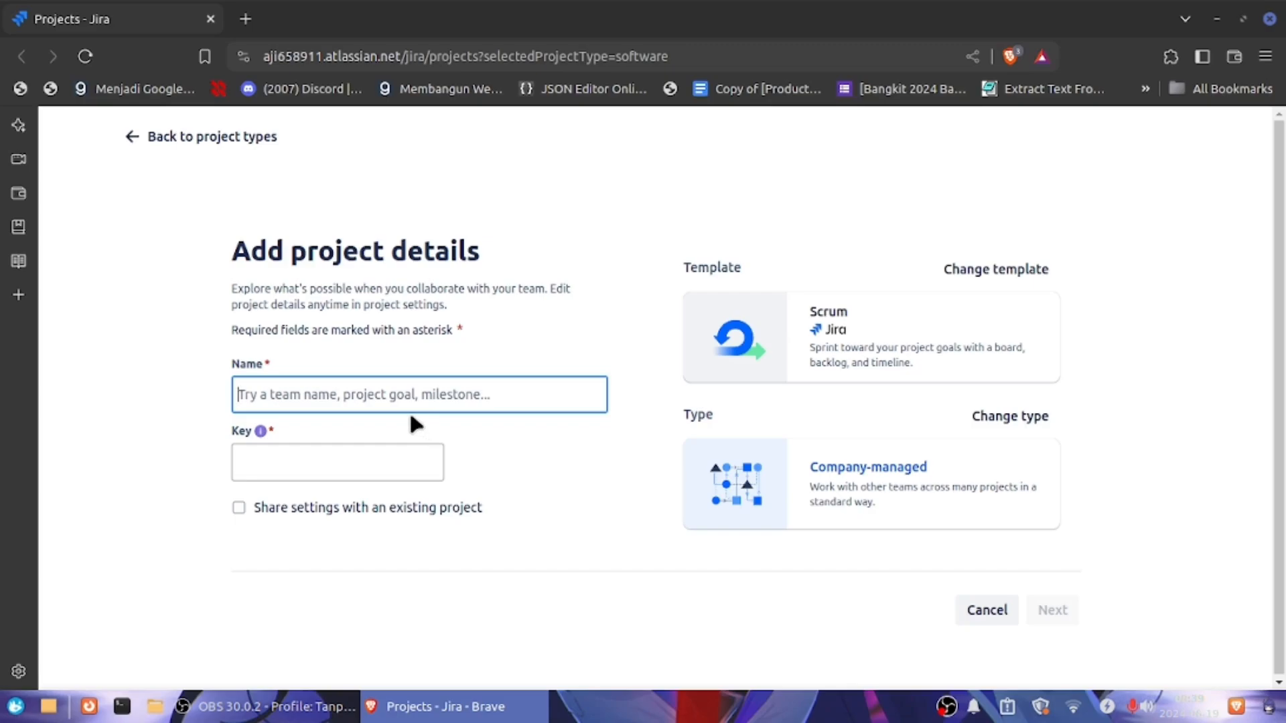
# Name the project website-portfolio and finish creating it.
pyautogui.write('w')
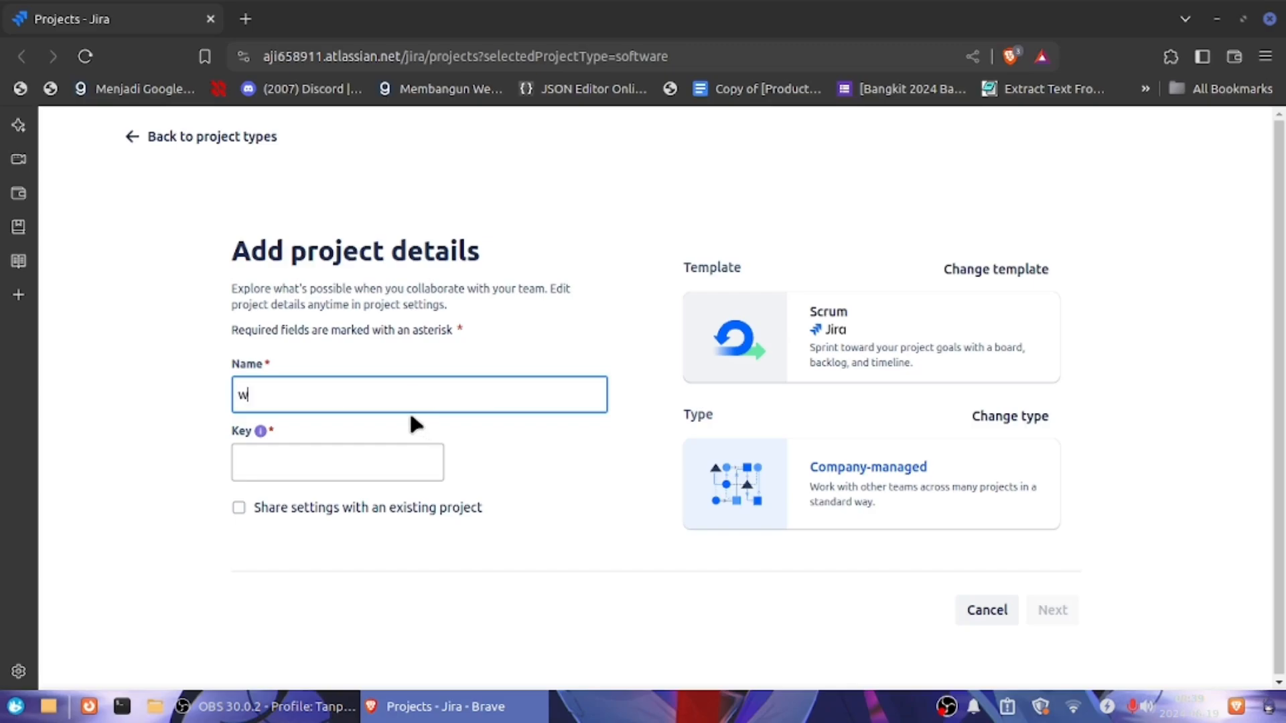
pyautogui.write('ebsite-po')
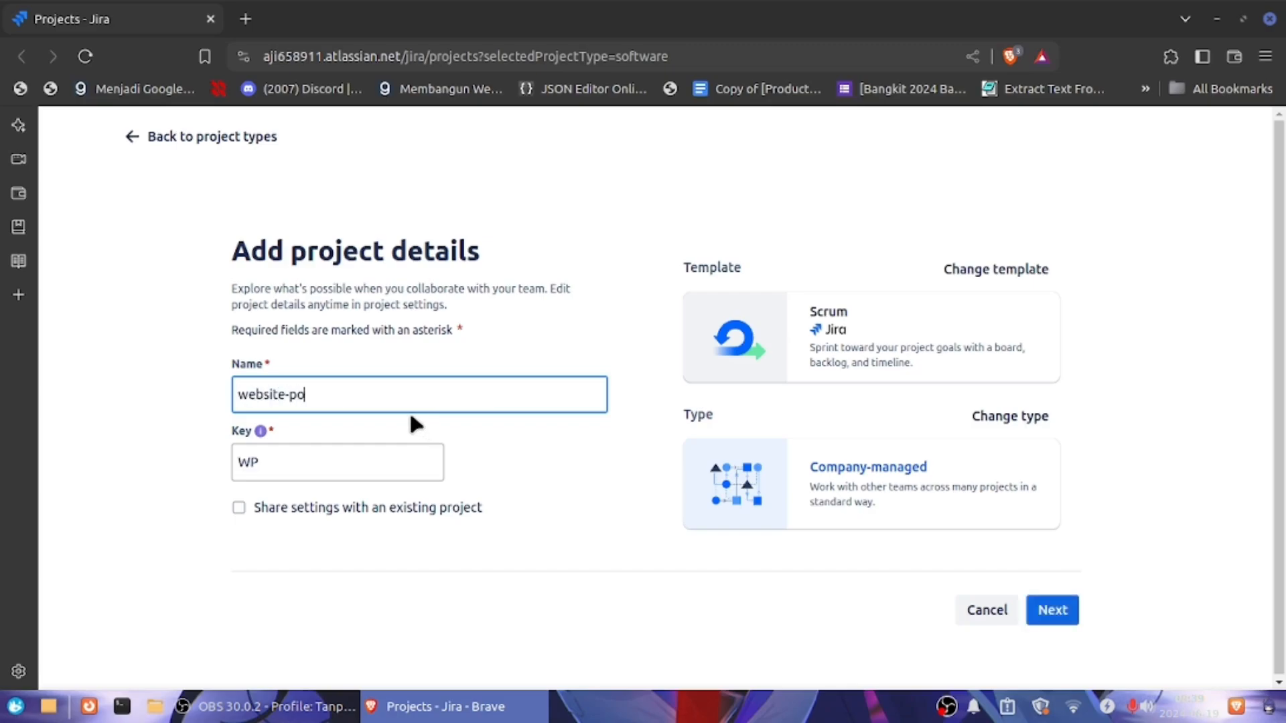
pyautogui.write('rtfolio')
pyautogui.moveTo(246, 404); pyautogui.dragTo(238, 397)
pyautogui.write('w')
pyautogui.moveTo(296, 394)
pyautogui.mouseDown()
pyautogui.moveTo(275, 396)
pyautogui.moveTo(321, 395)
pyautogui.moveTo(279, 396)
pyautogui.mouseUp()
pyautogui.click(1051, 613)
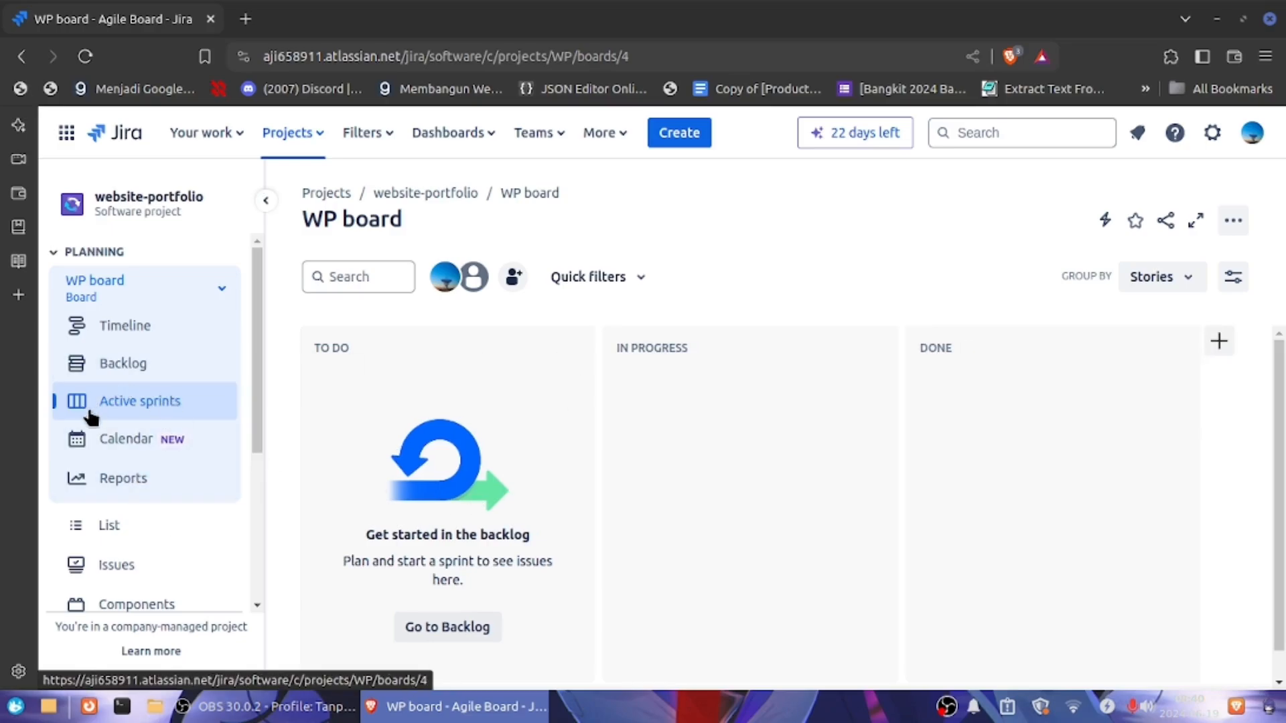
# Open the project's backlog and start a new issue with Epic as its issue type.
pyautogui.click(127, 366)
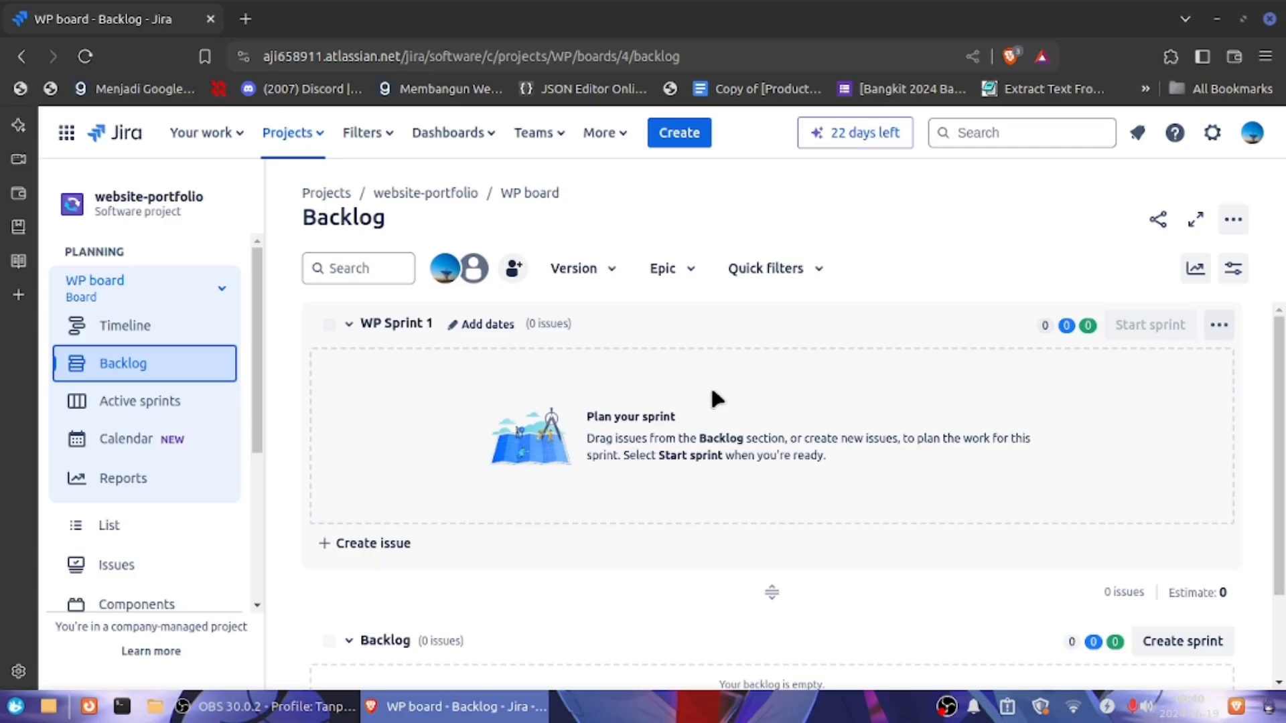
pyautogui.click(674, 135)
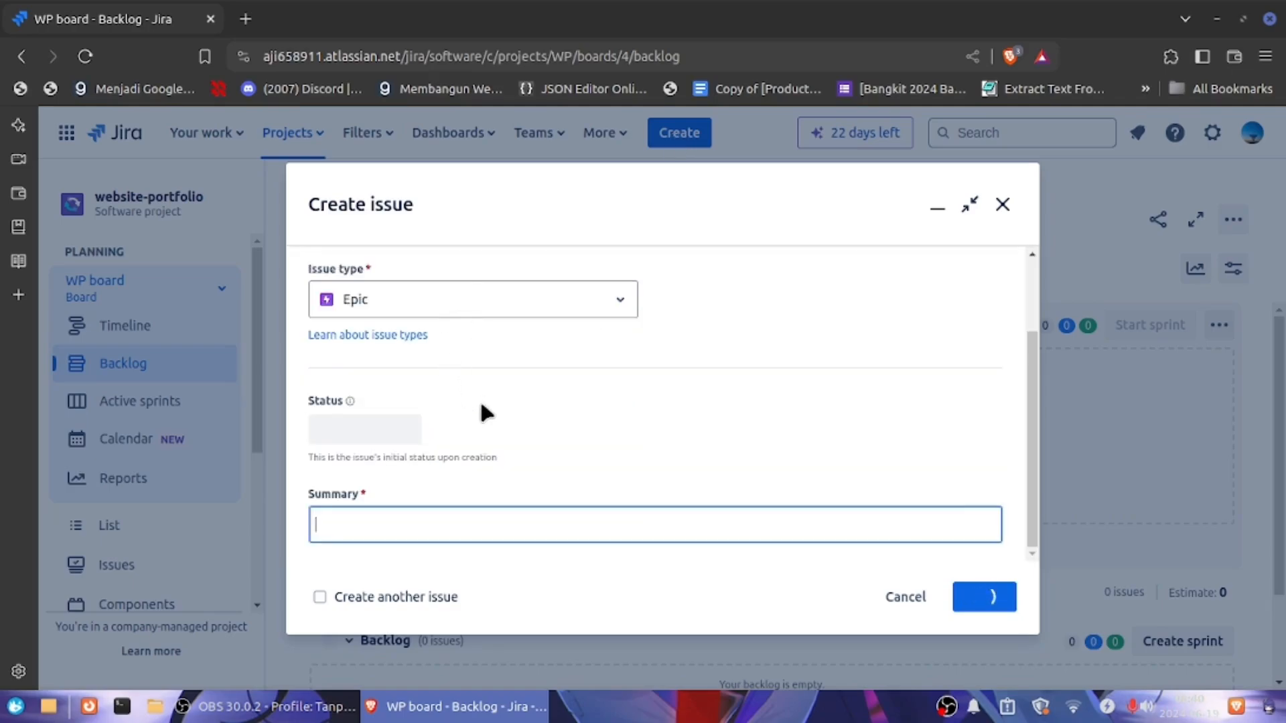
pyautogui.click(620, 299)
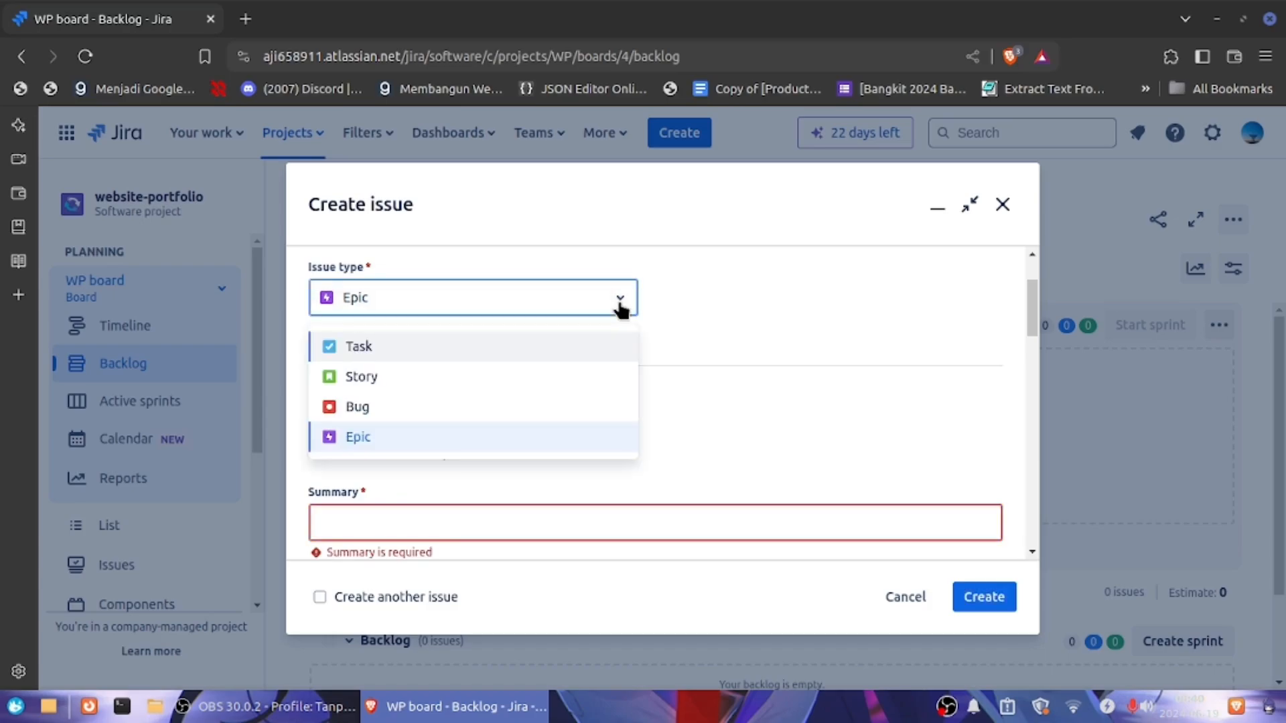
pyautogui.click(621, 307)
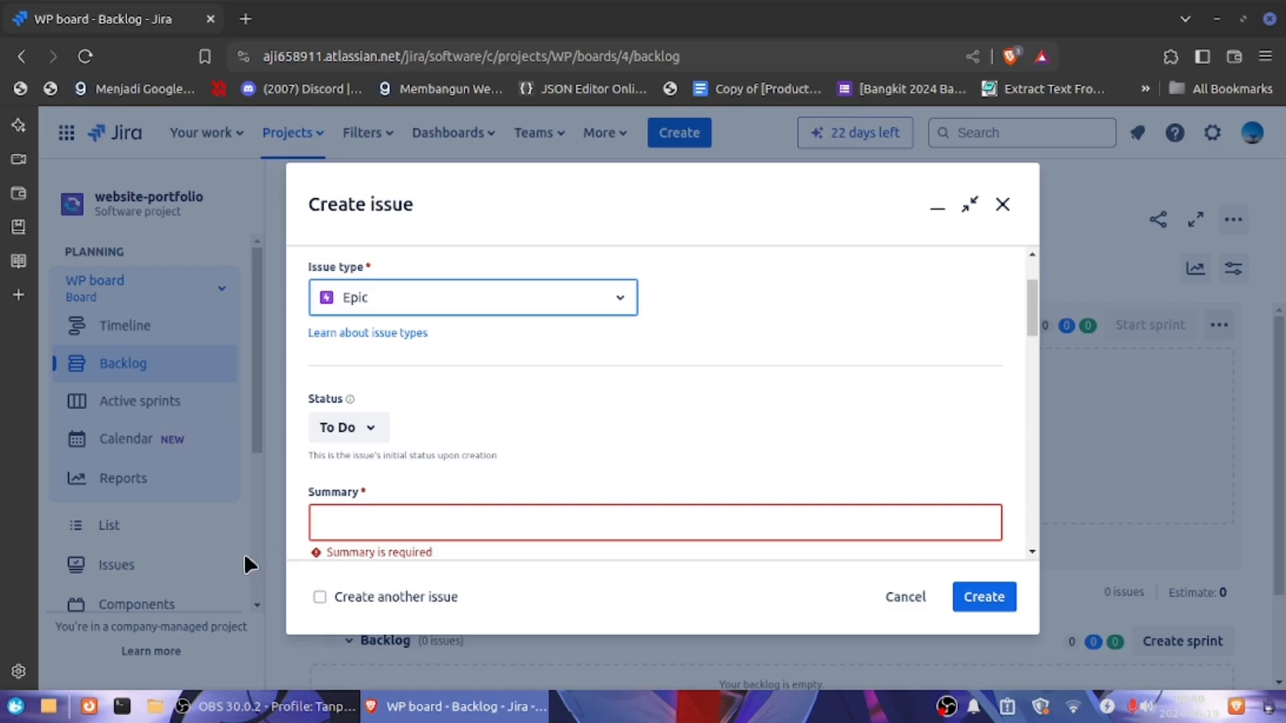
pyautogui.click(381, 519)
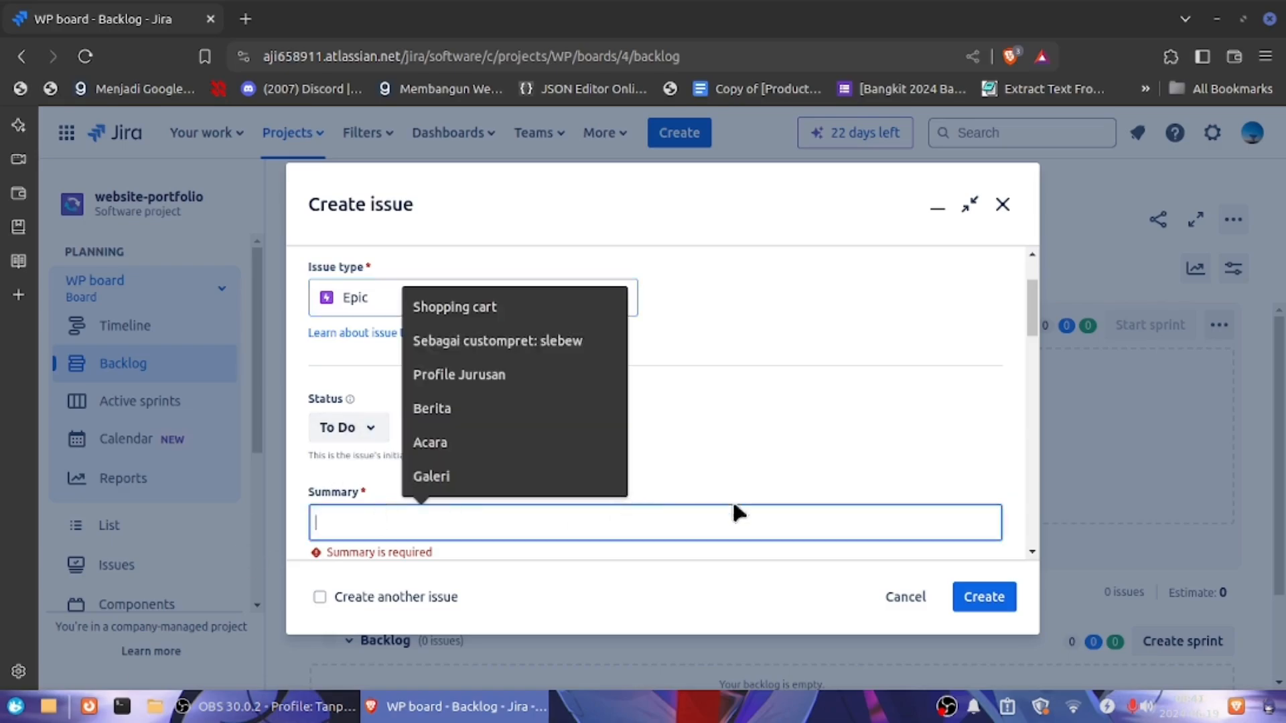
pyautogui.scroll(-3, 725, 457)
pyautogui.scroll(3, 761, 451)
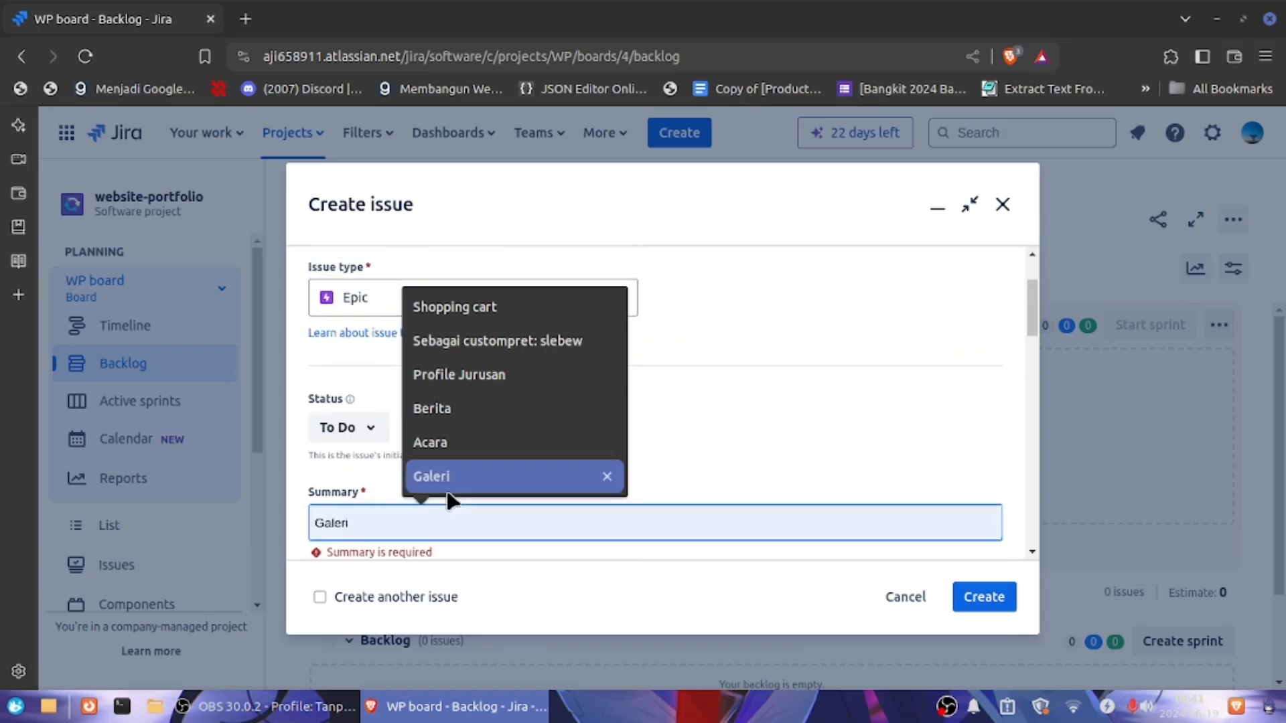
pyautogui.click(296, 462)
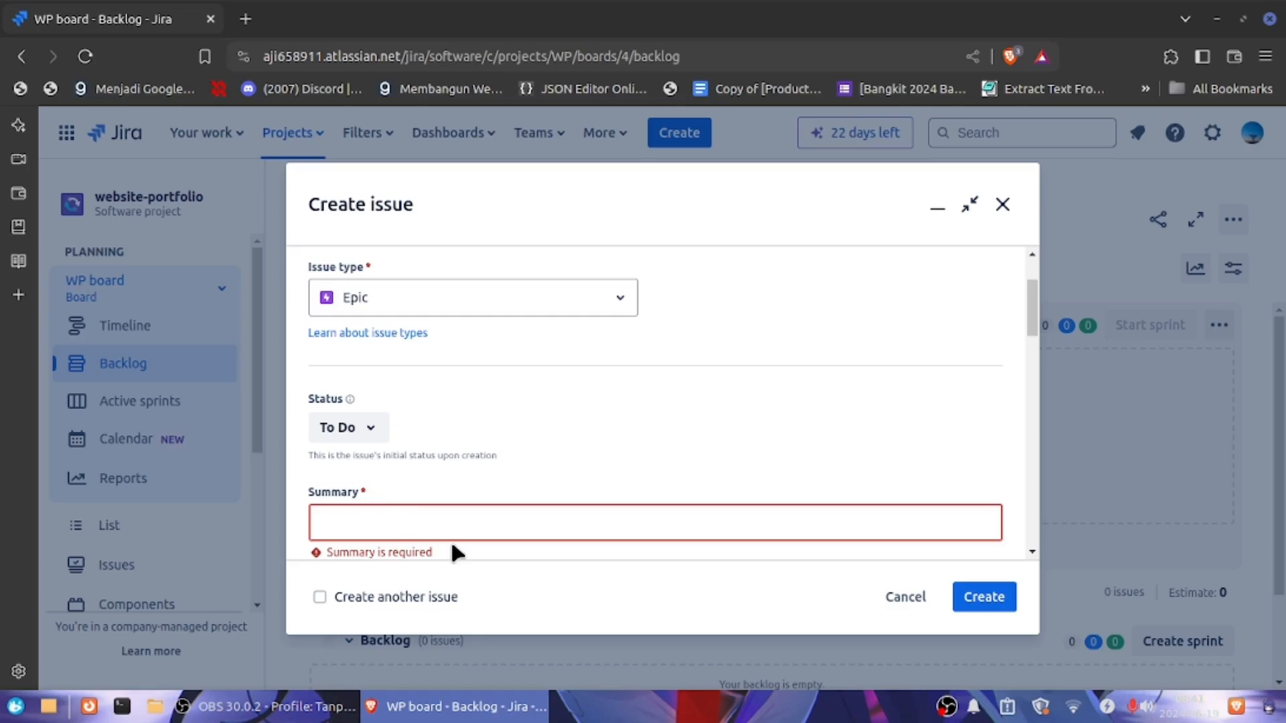
pyautogui.click(424, 529)
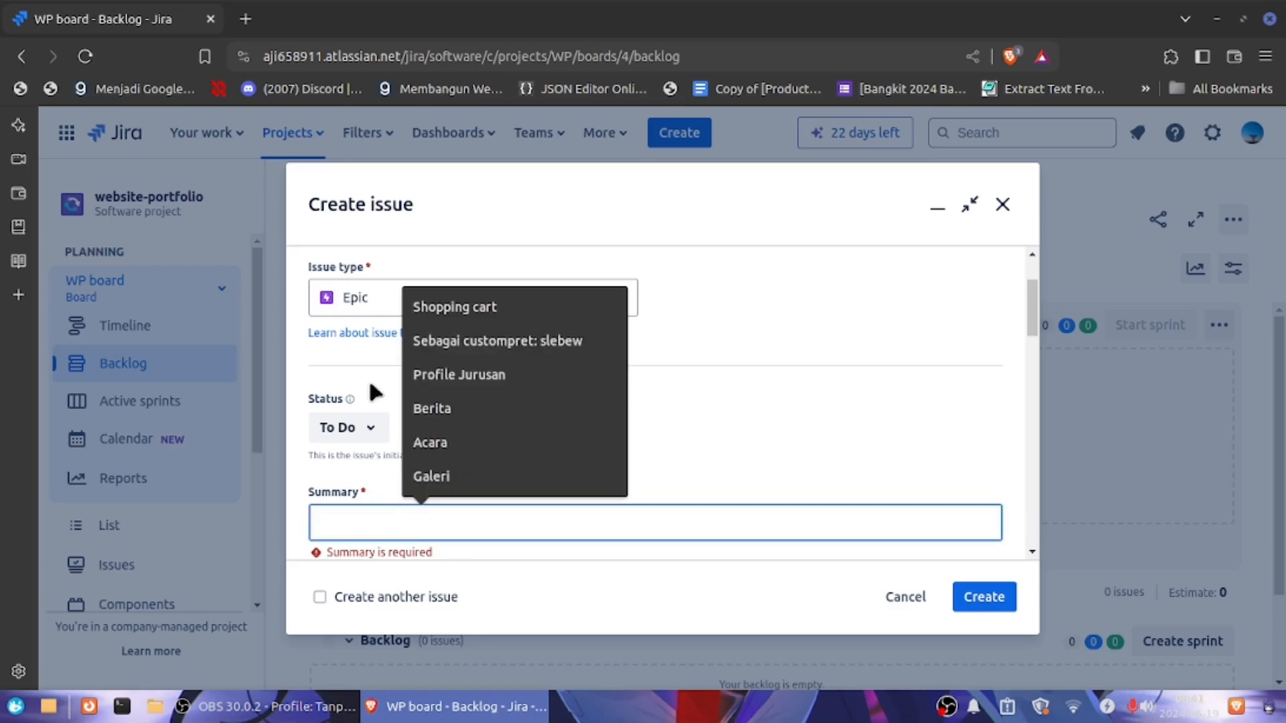
pyautogui.click(347, 308)
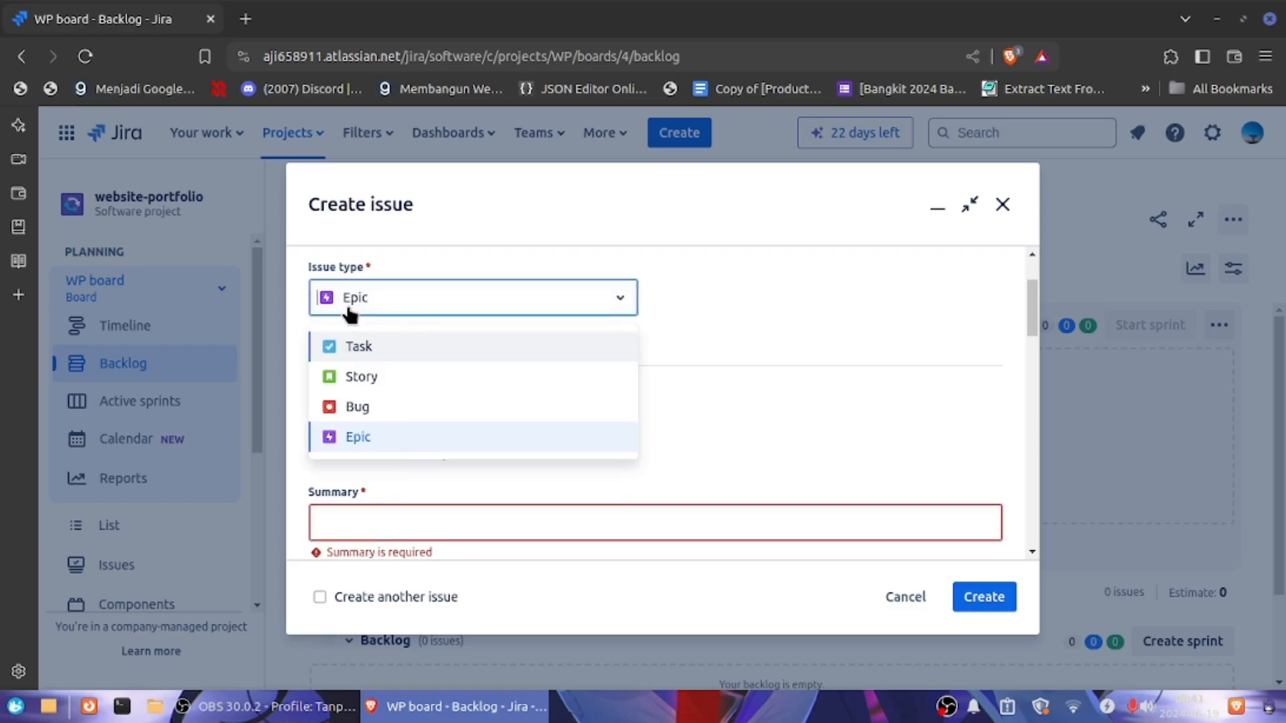
pyautogui.click(347, 310)
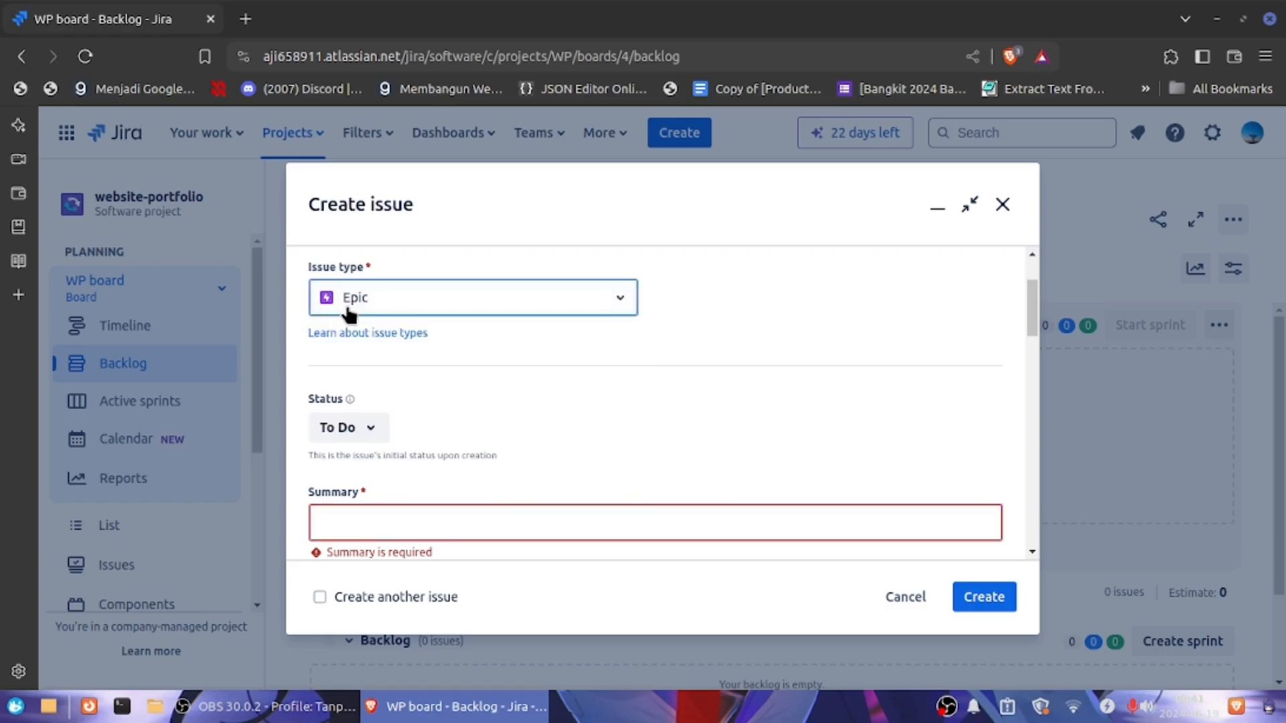
pyautogui.click(348, 311)
pyautogui.click(348, 312)
# Enter "Fitur Home" as the epic's summary, create the issue and dismiss the creation notices.
pyautogui.click(341, 517)
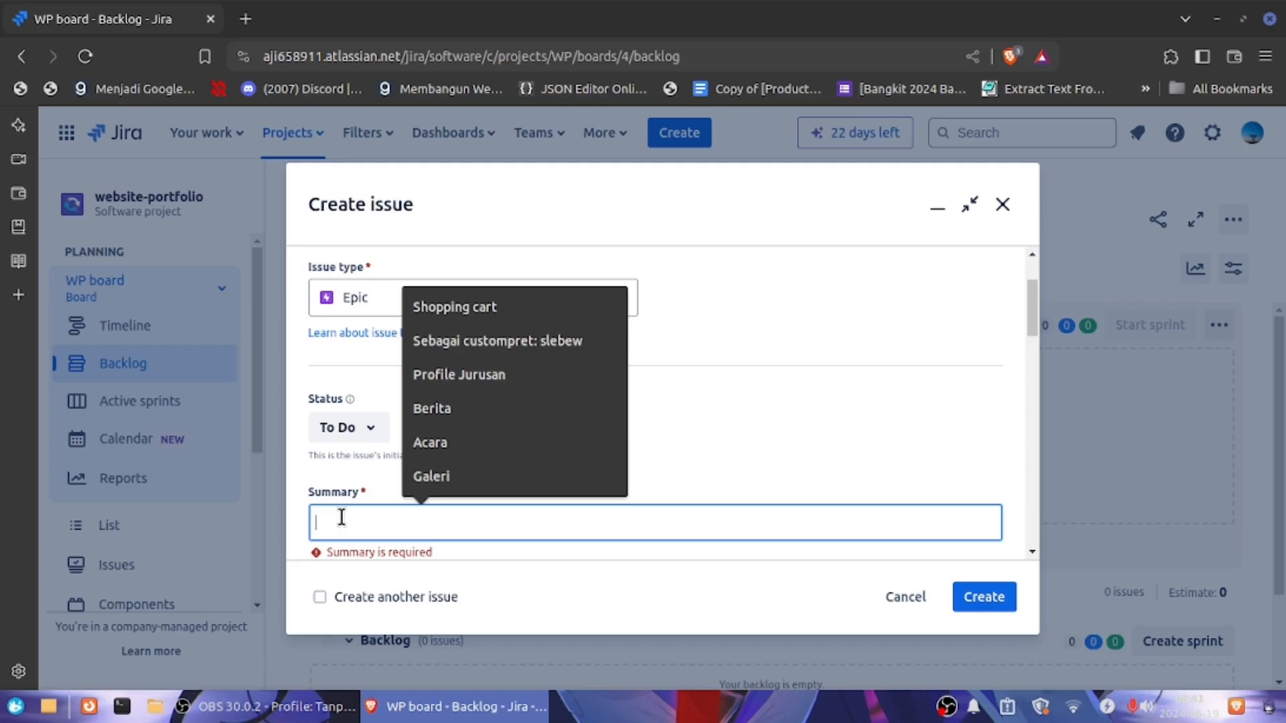
pyautogui.write('H')
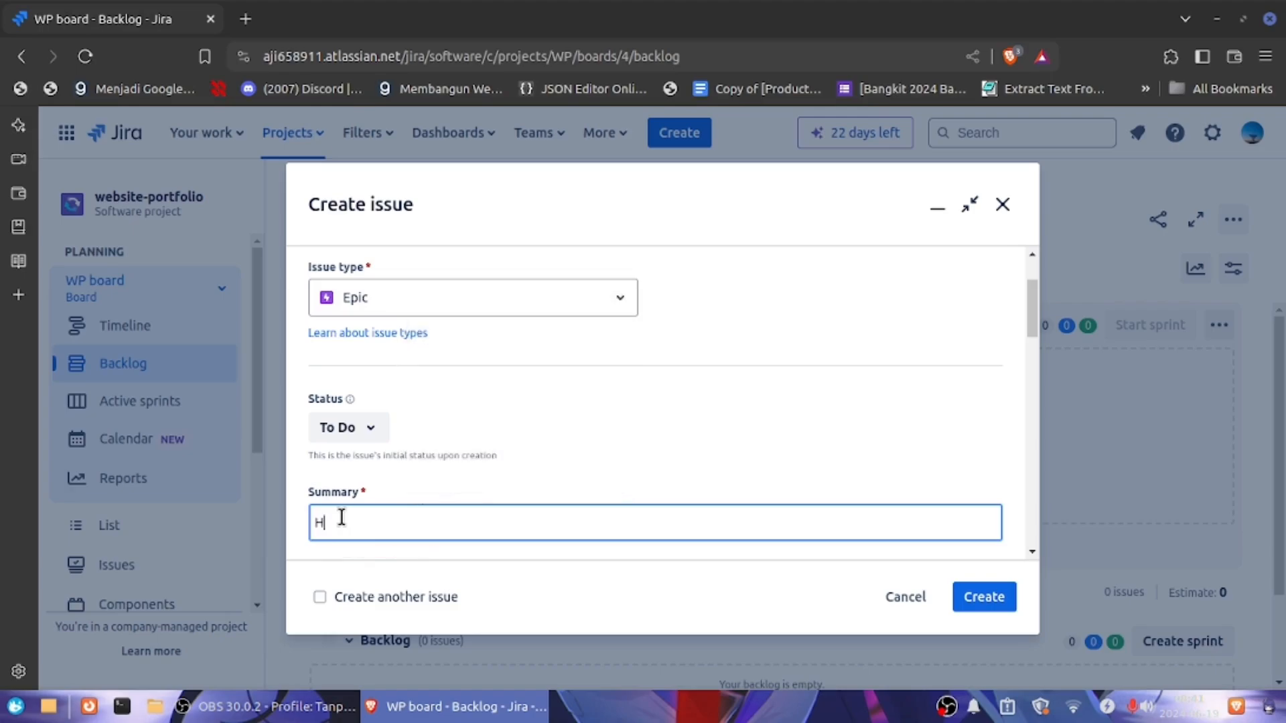
pyautogui.press('BackSpace')
pyautogui.write('Fitur Home')
pyautogui.scroll(-3, 917, 541)
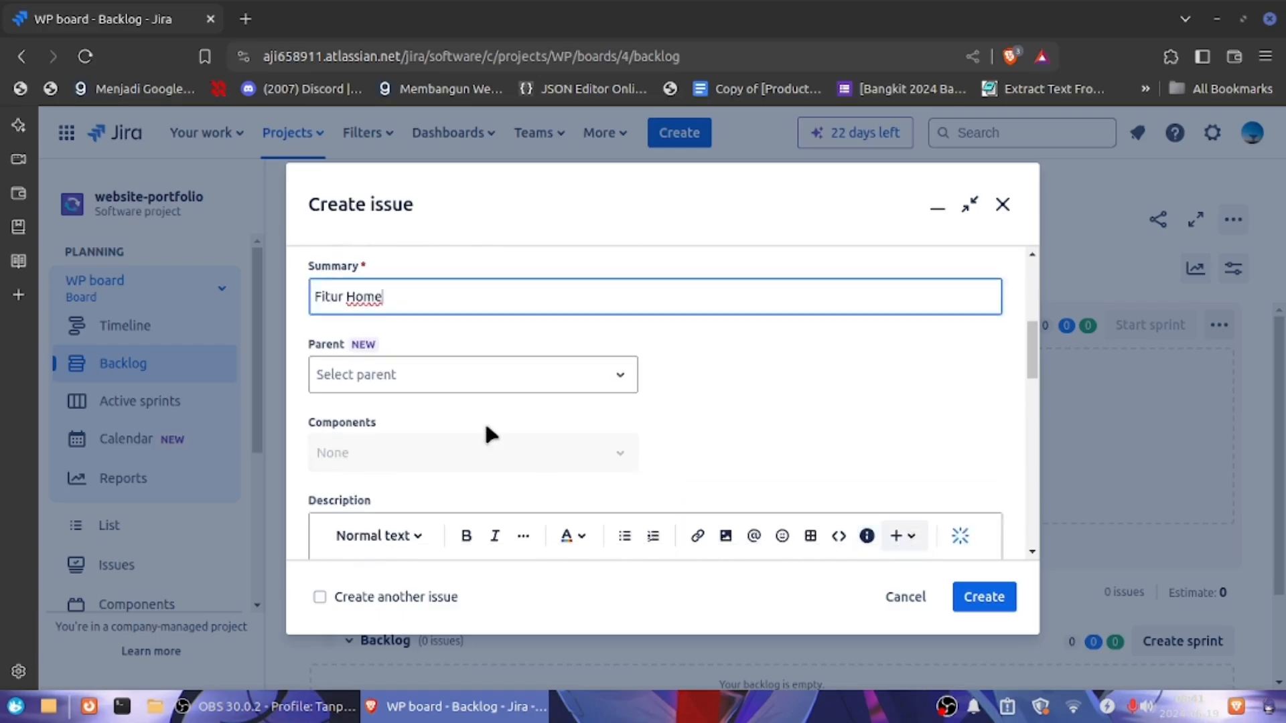
pyautogui.scroll(-2, 628, 466)
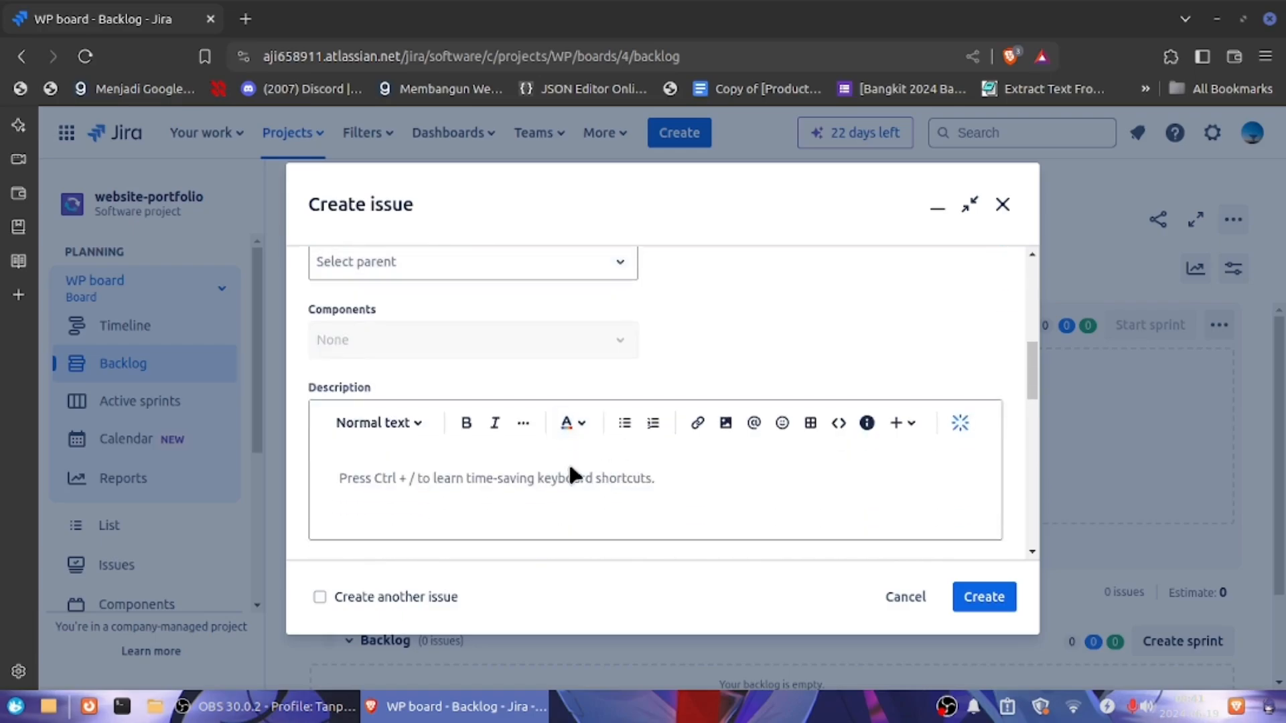
pyautogui.click(988, 606)
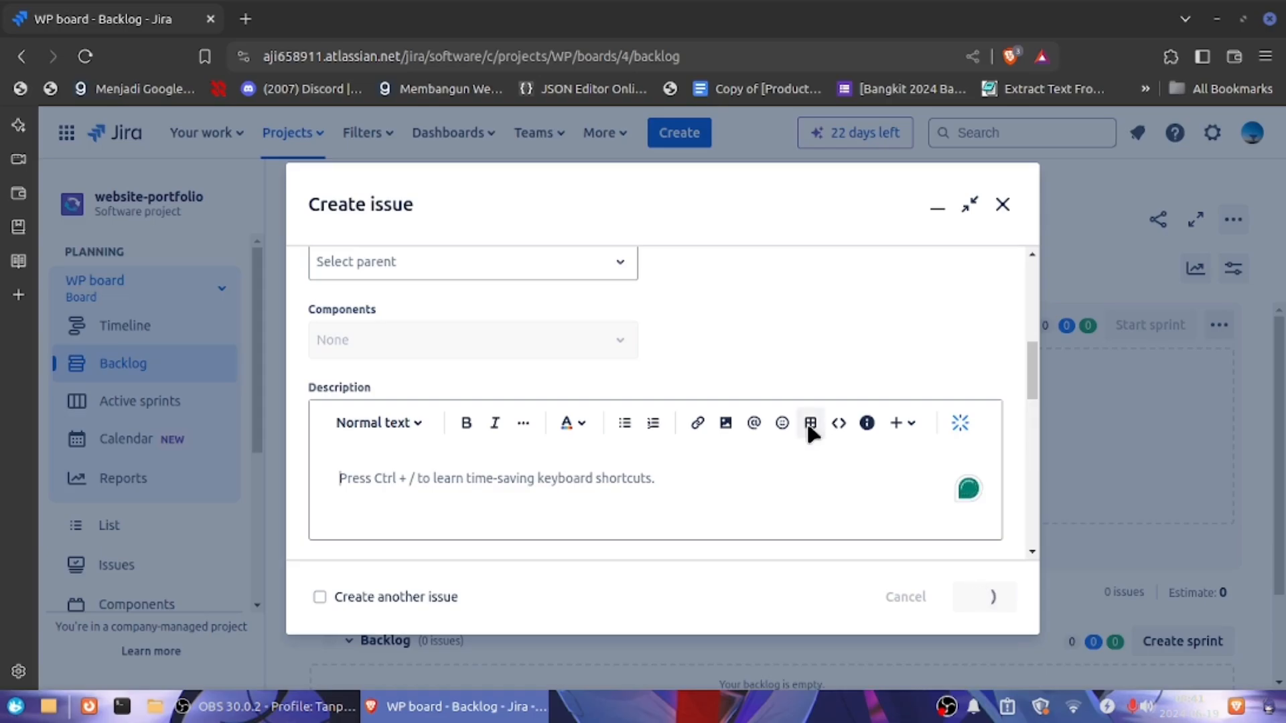
pyautogui.scroll(-3, 559, 483)
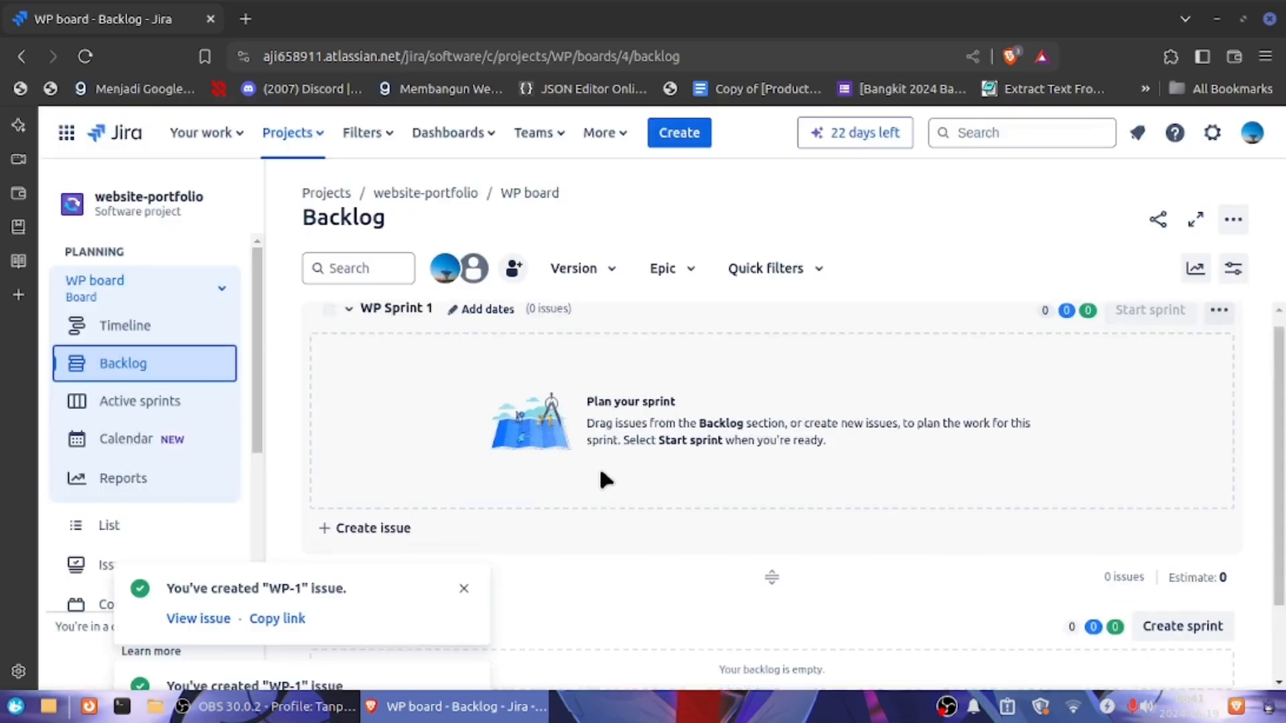
pyautogui.click(463, 590)
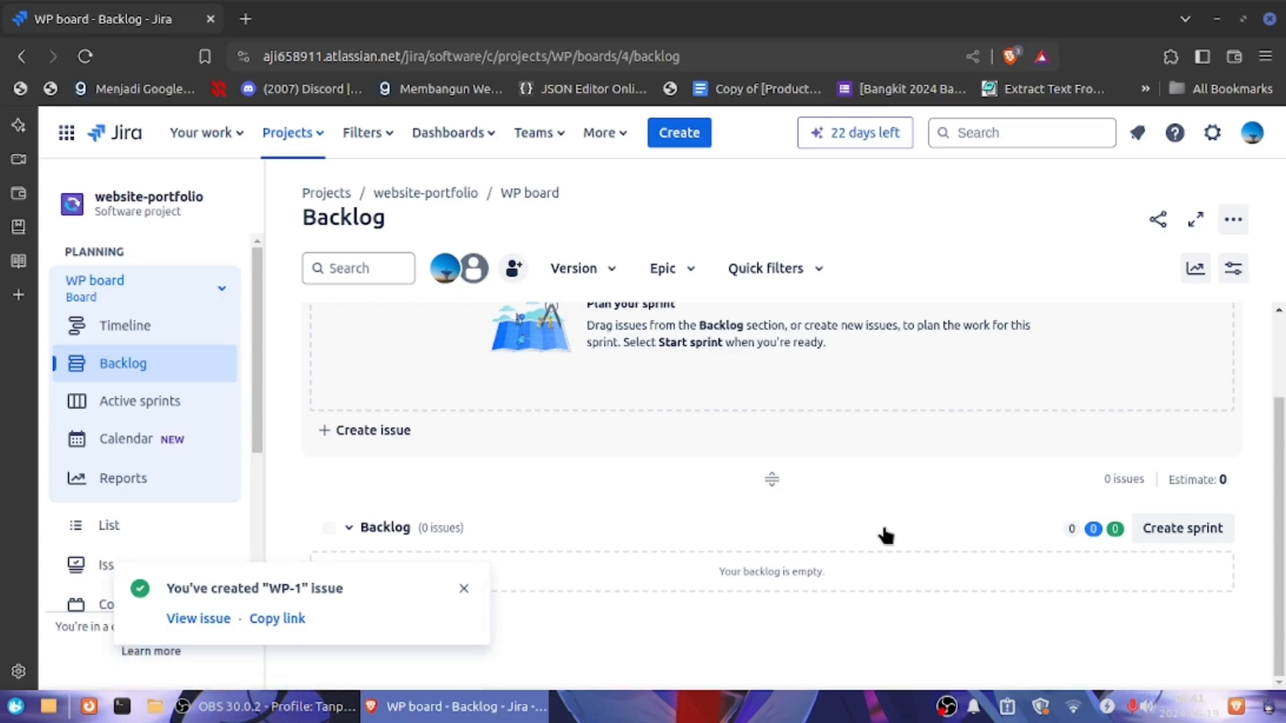
pyautogui.click(464, 590)
pyautogui.scroll(3, 594, 528)
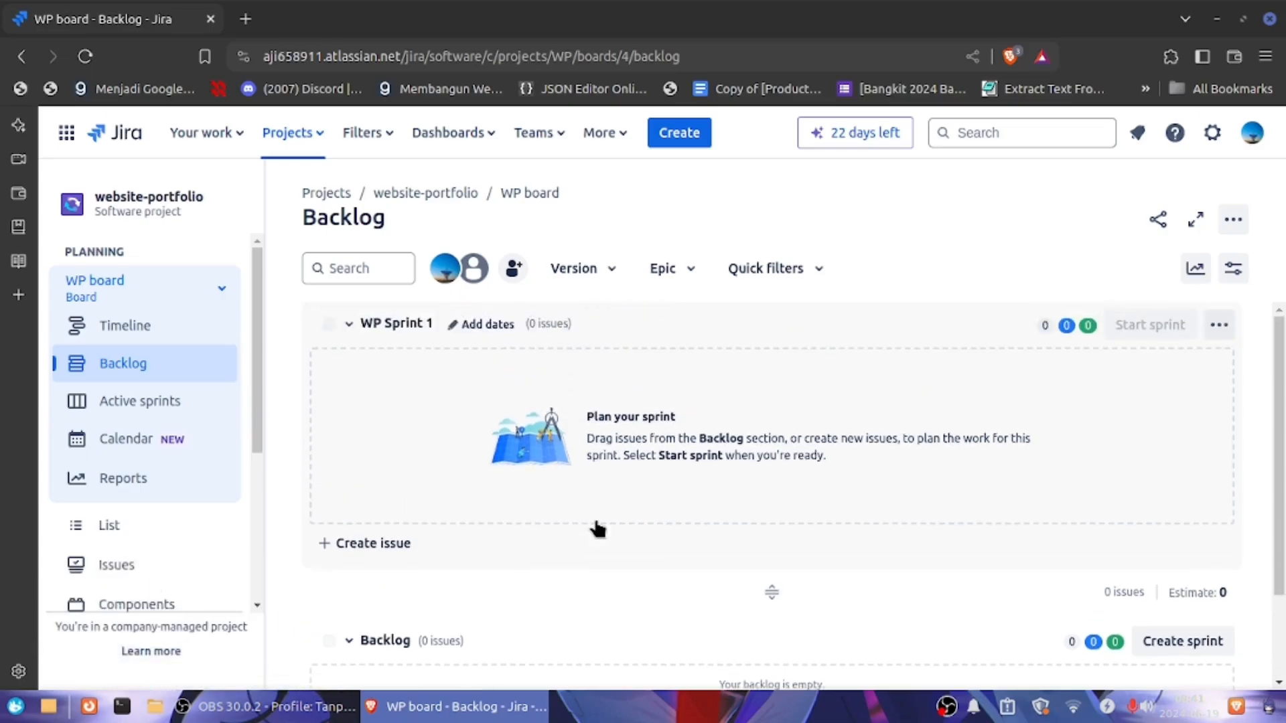
pyautogui.scroll(-3, 594, 528)
pyautogui.scroll(3, 925, 525)
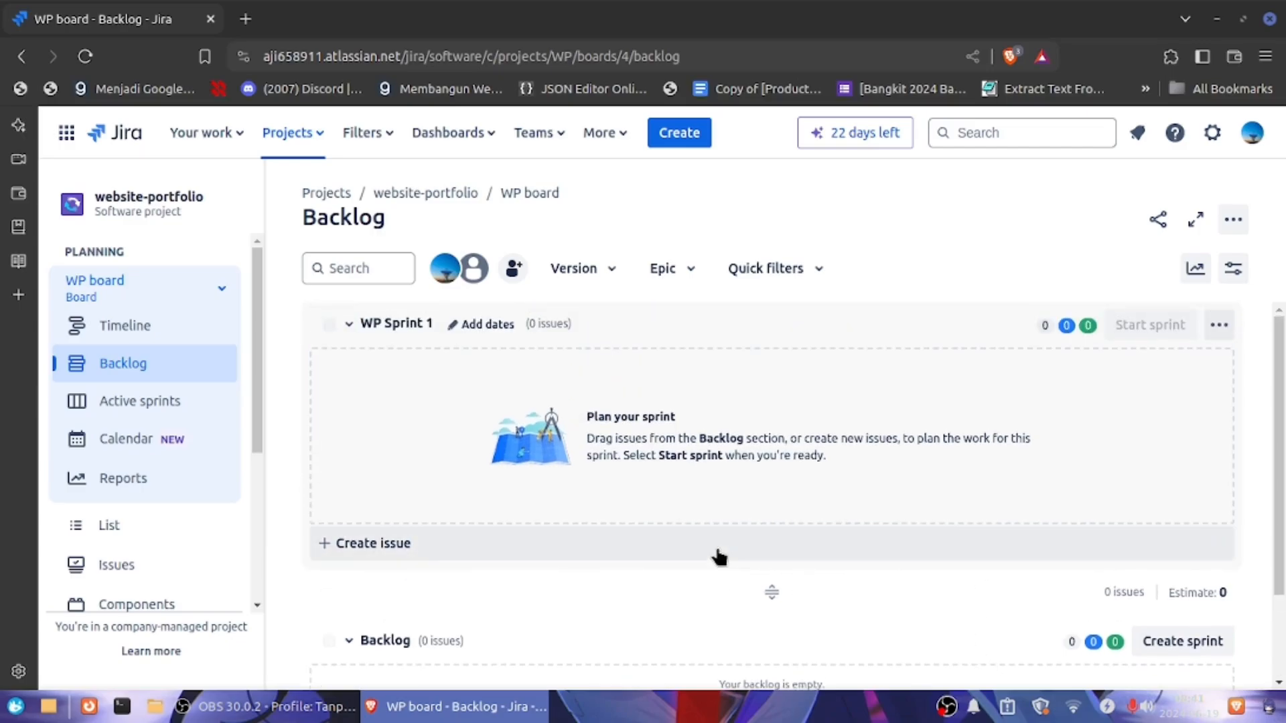
pyautogui.scroll(-3, 717, 557)
pyautogui.scroll(3, 717, 557)
pyautogui.scroll(-2, 740, 560)
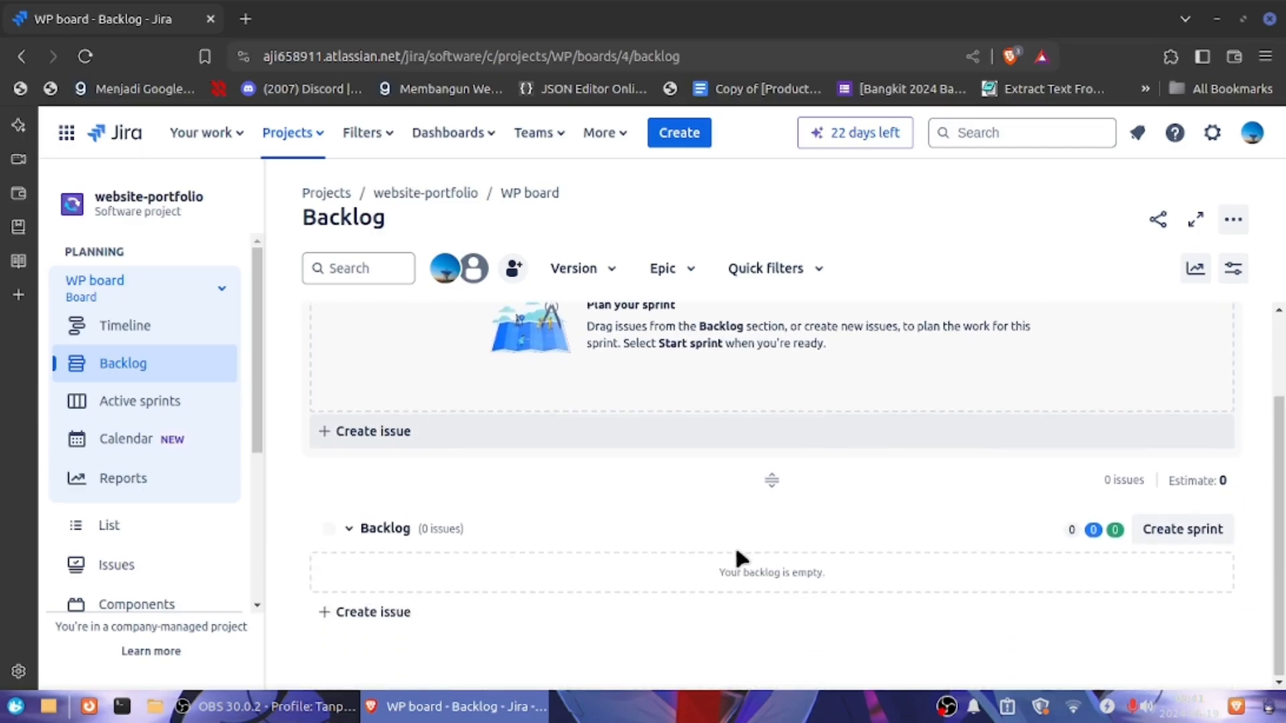
# Create a second issue of type Epic with the summary "Fitur About".
pyautogui.click(679, 137)
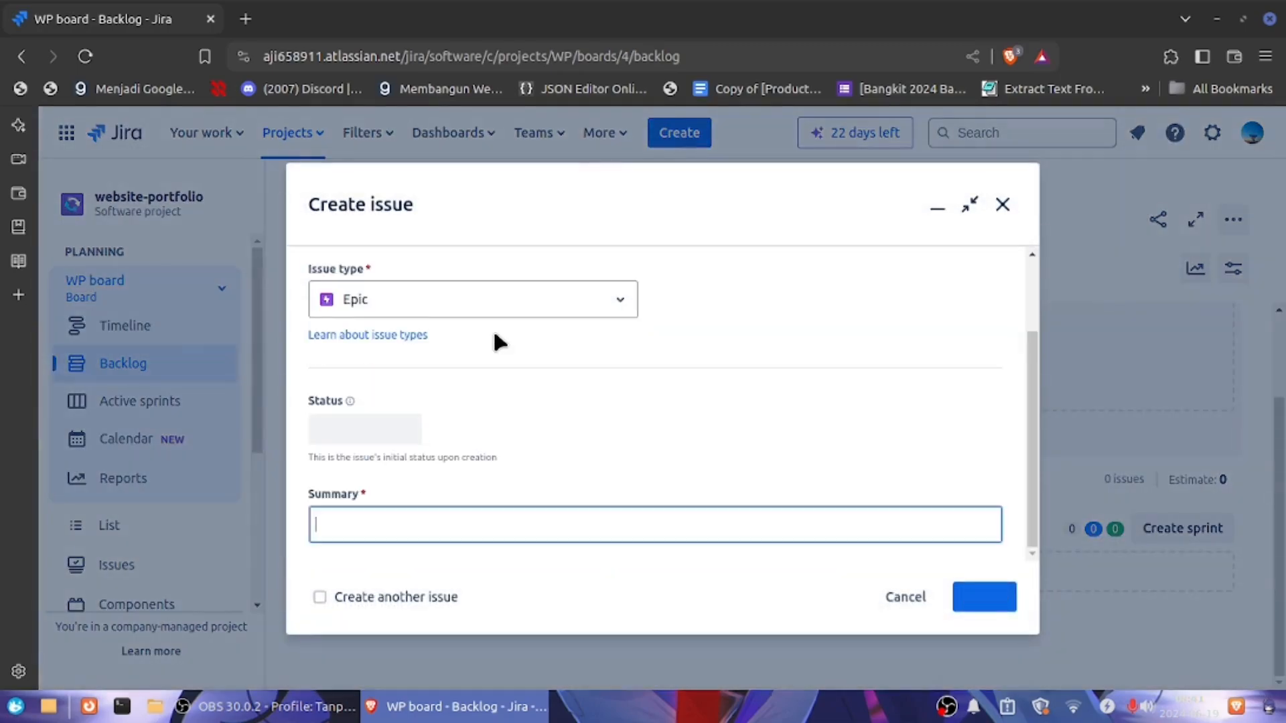
pyautogui.click(494, 335)
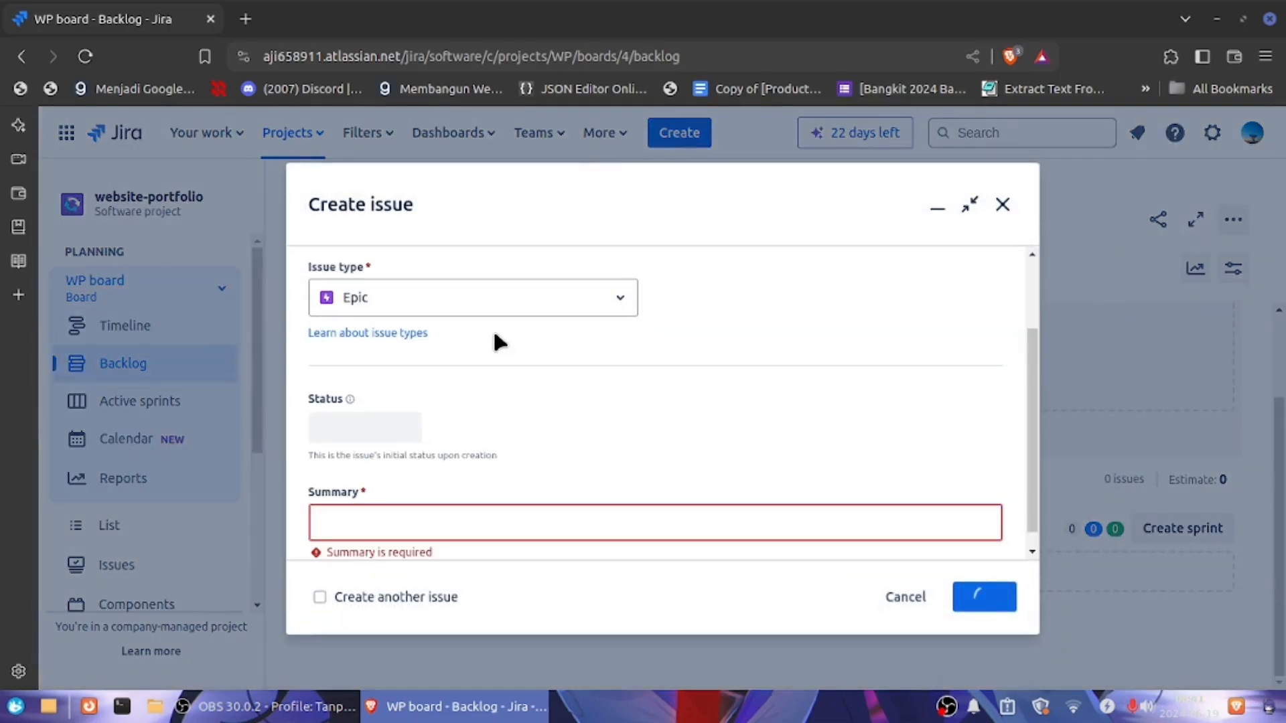
pyautogui.click(375, 527)
pyautogui.write('Fi')
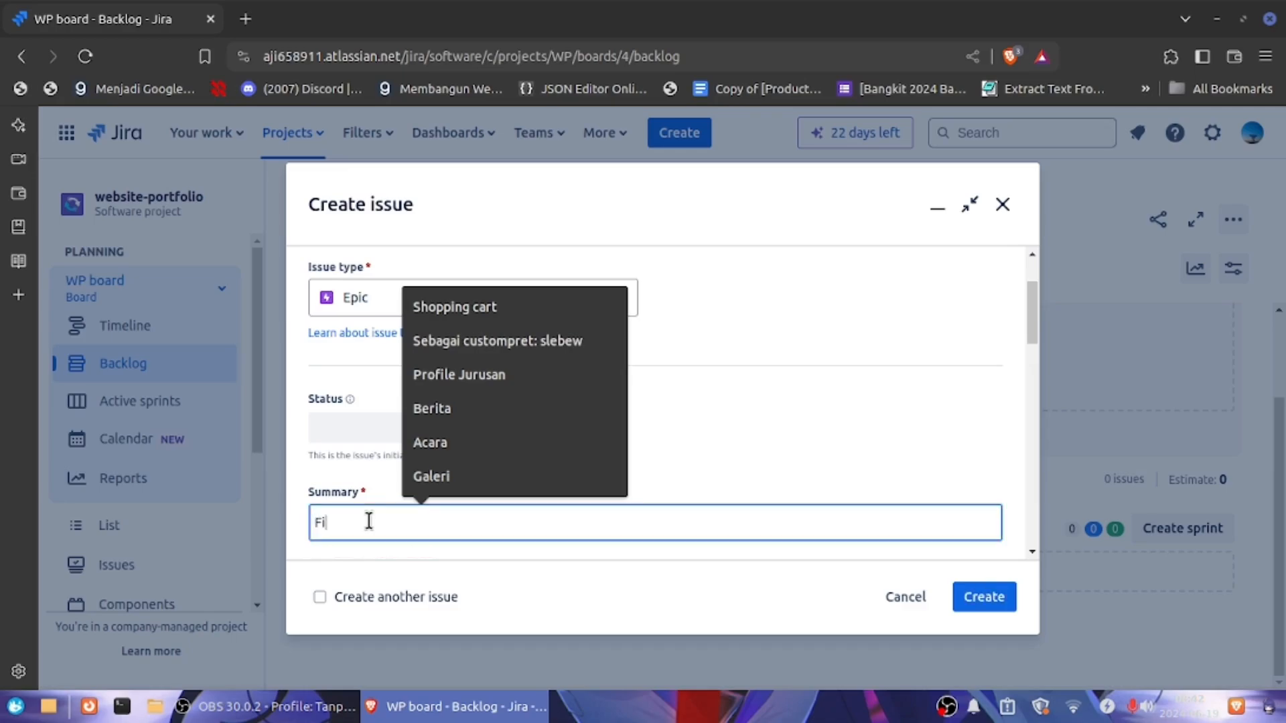
pyautogui.write('tur About')
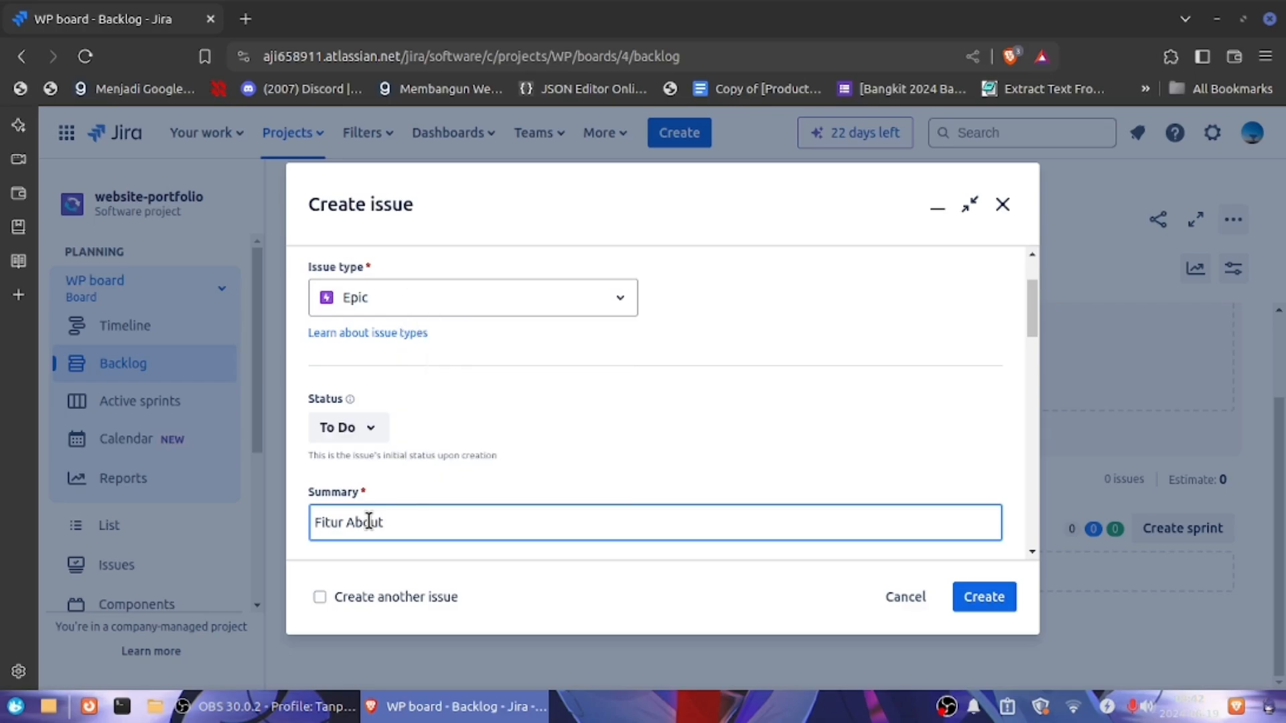
pyautogui.click(1003, 602)
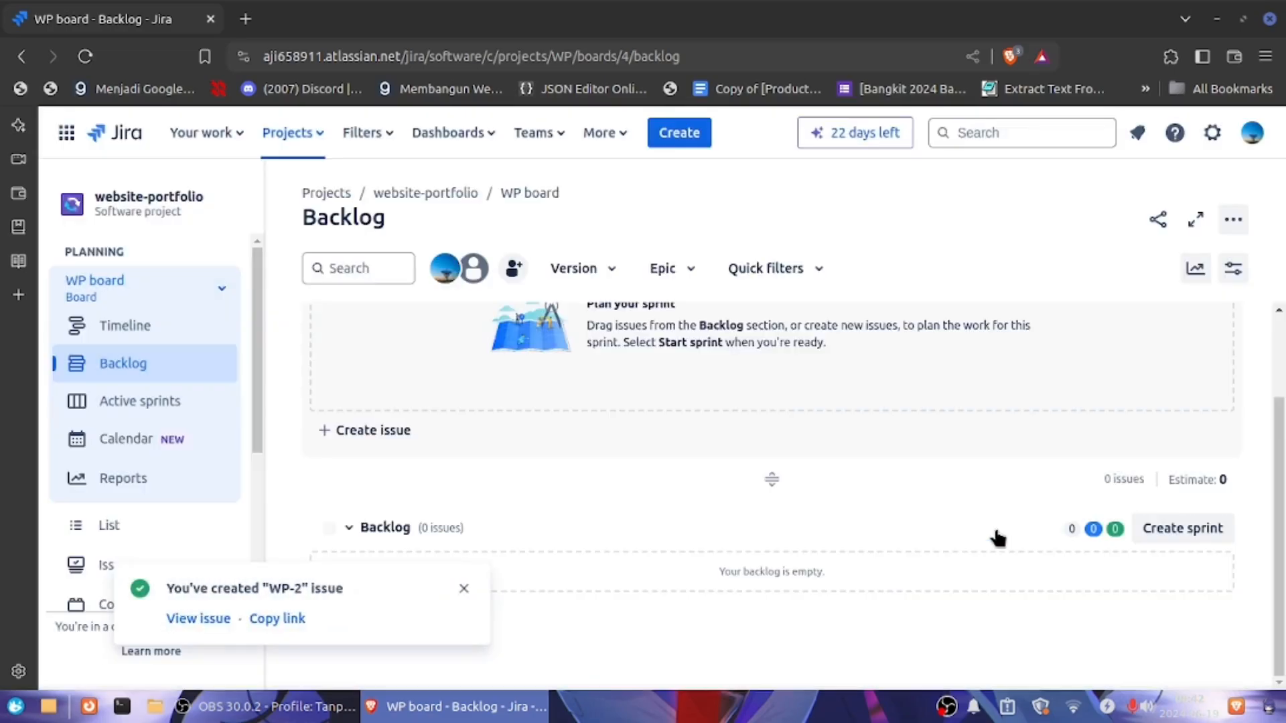
# View the details of the new "Fitur About" epic and return to the project's backlog.
pyautogui.click(187, 622)
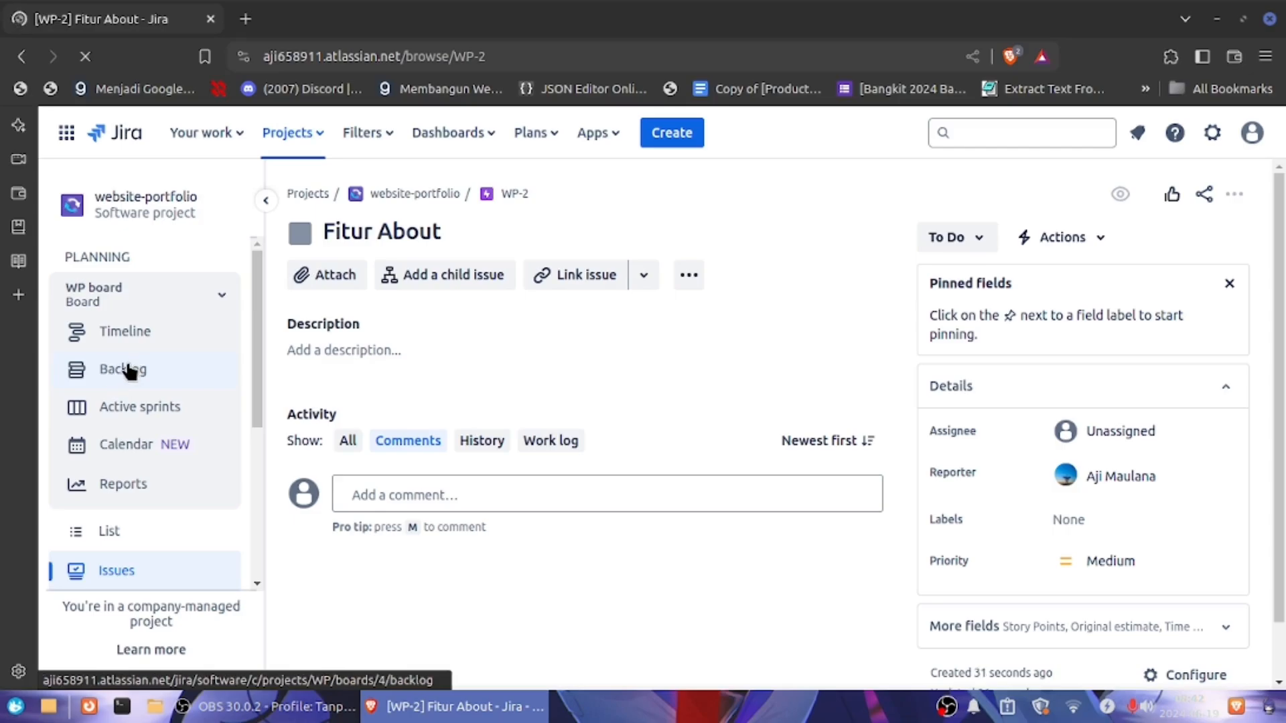
pyautogui.click(131, 371)
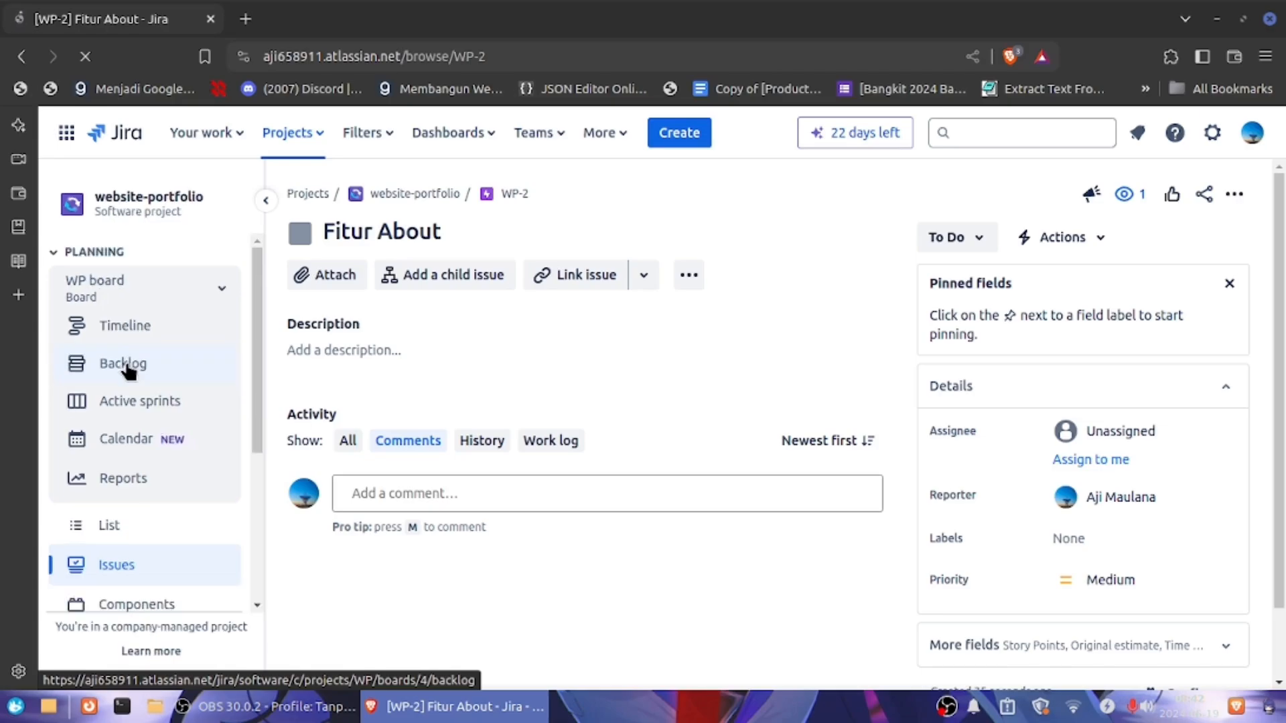
pyautogui.click(126, 365)
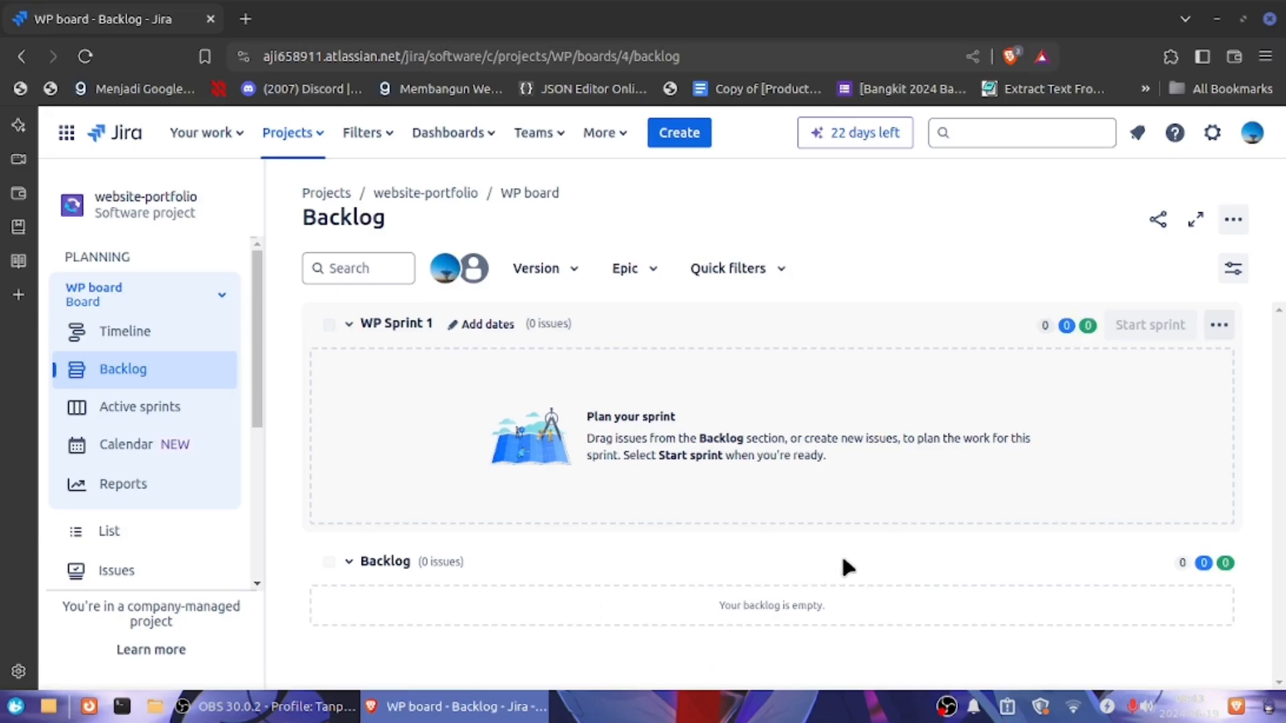
# Collapse WP Sprint 1 in the backlog and create an issue of type Epic with the summary "Fitur Project".
pyautogui.click(351, 326)
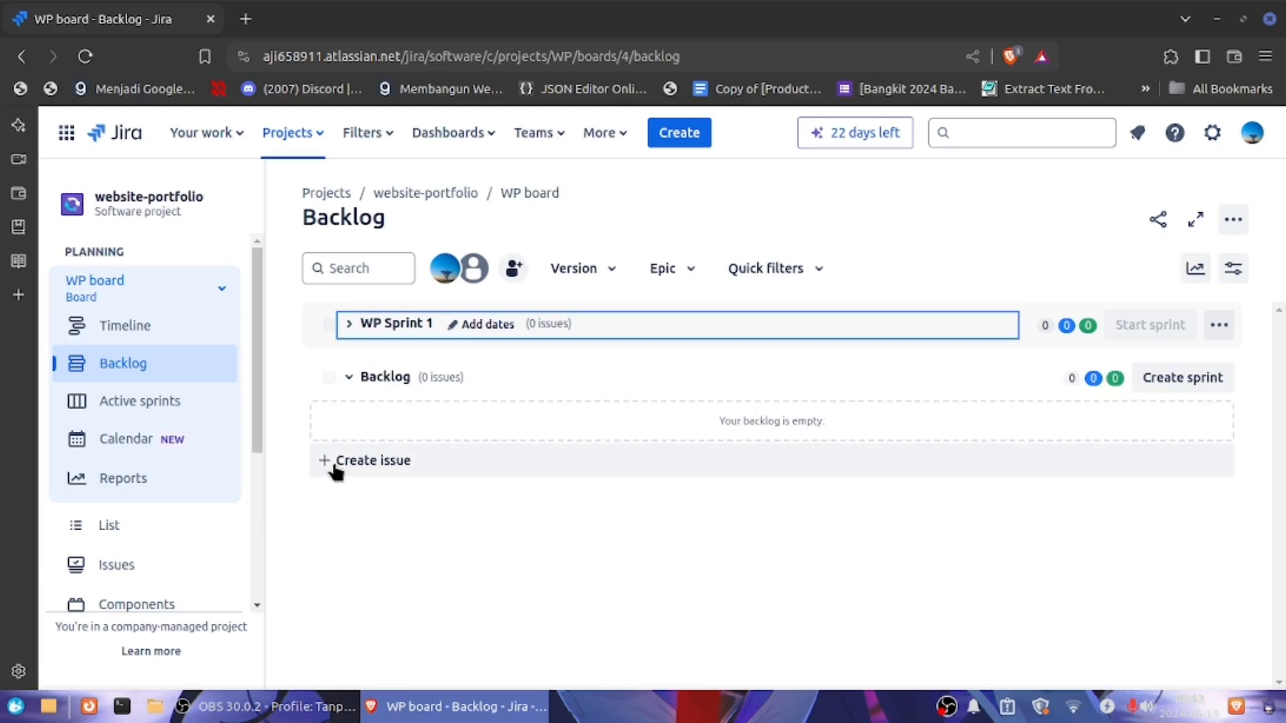
pyautogui.click(676, 138)
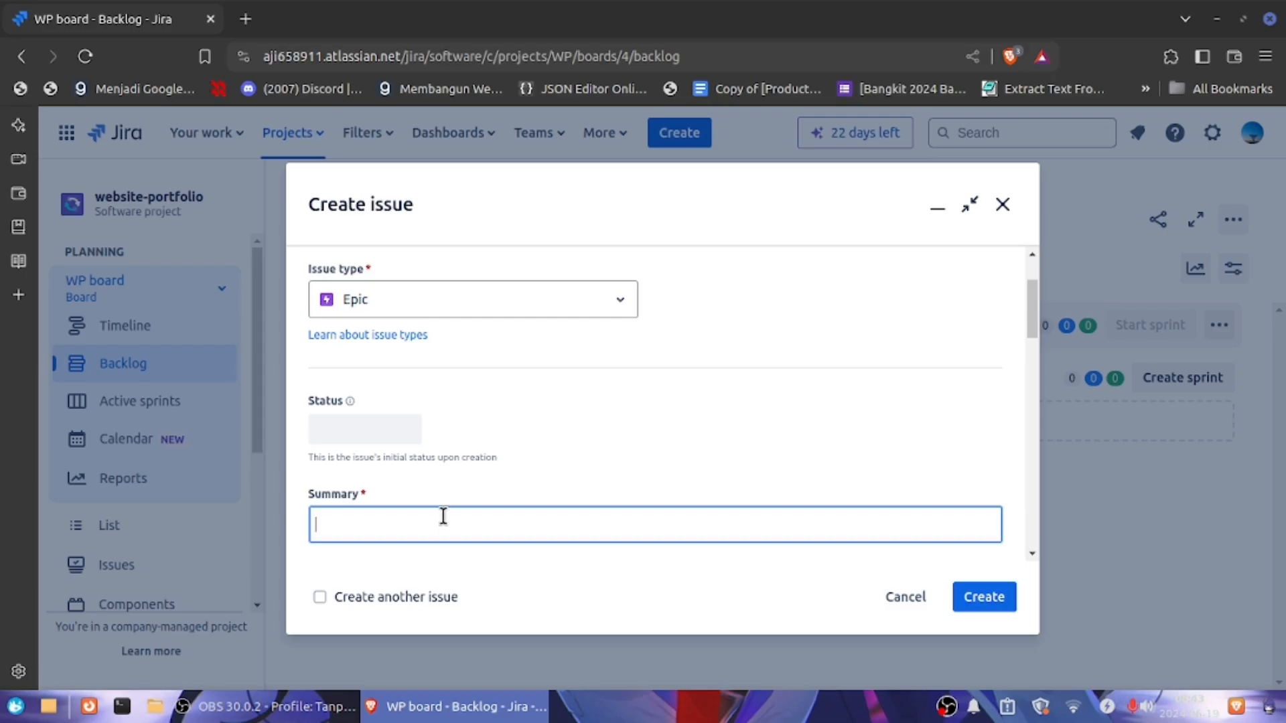
pyautogui.write('Fitur')
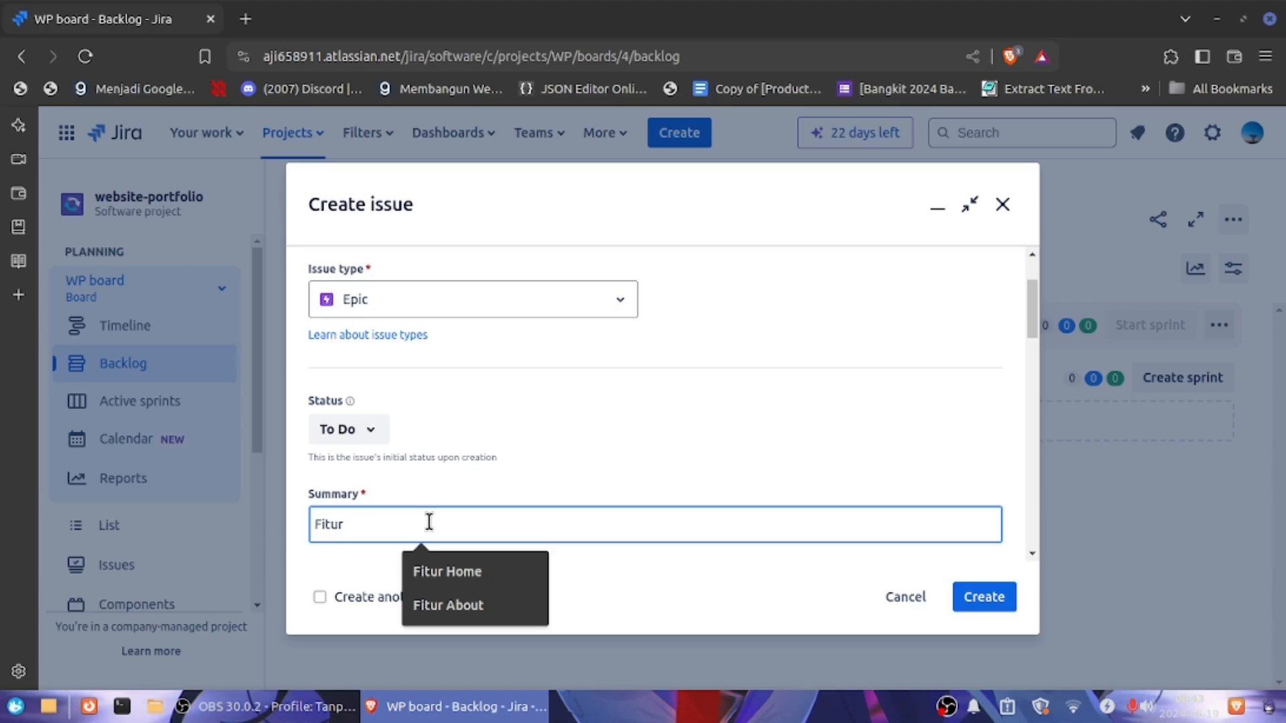
pyautogui.write(' Project')
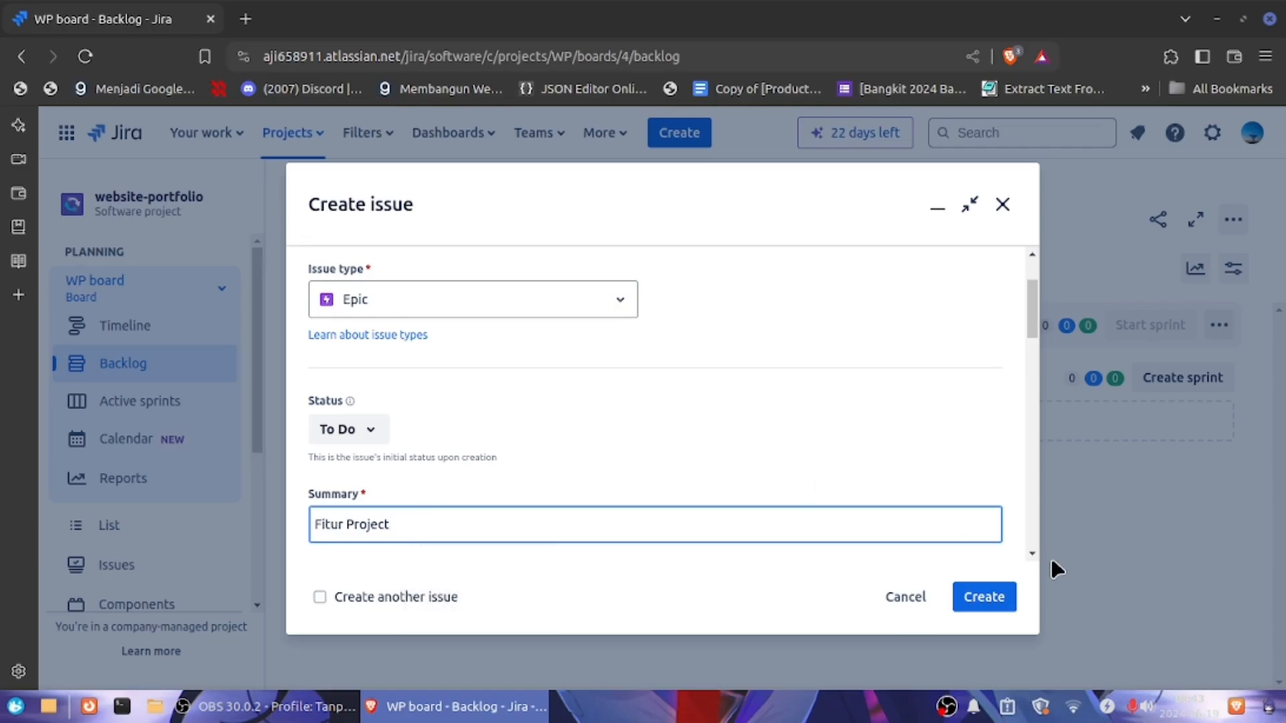
pyautogui.click(966, 609)
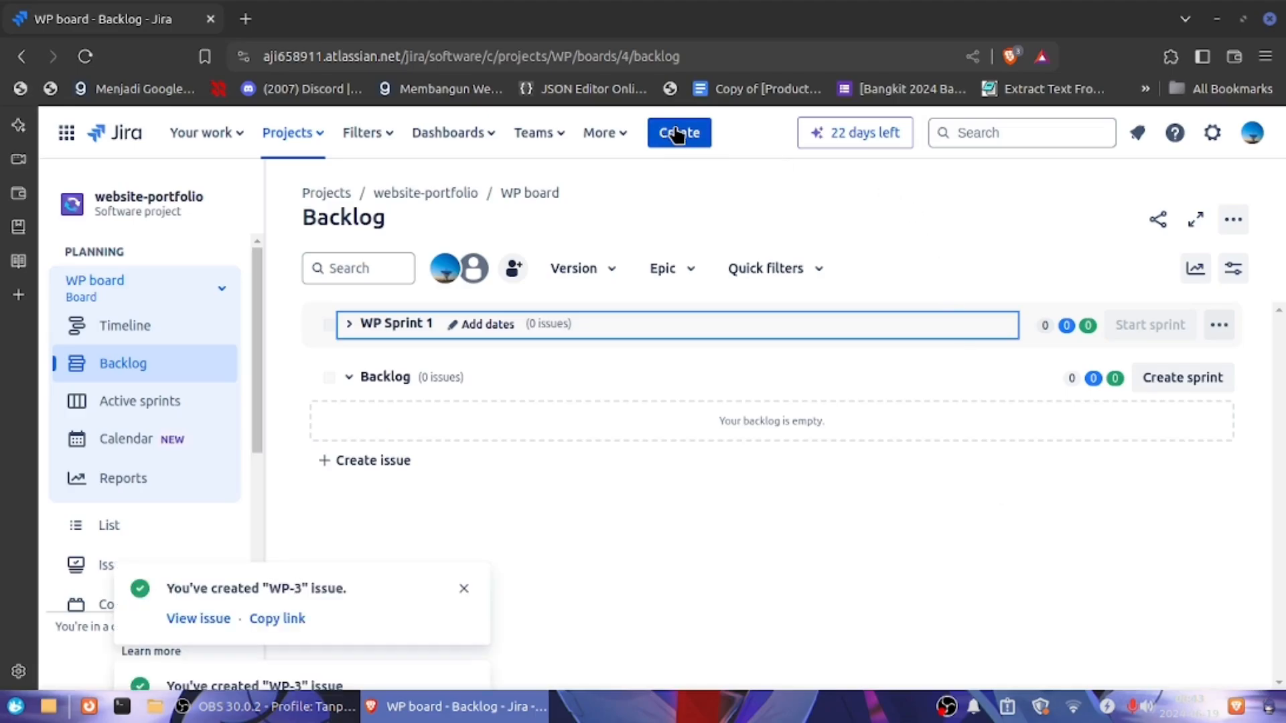
# Create another Epic with the summary "Fitur Kontak" and dismiss the creation notice.
pyautogui.click(676, 134)
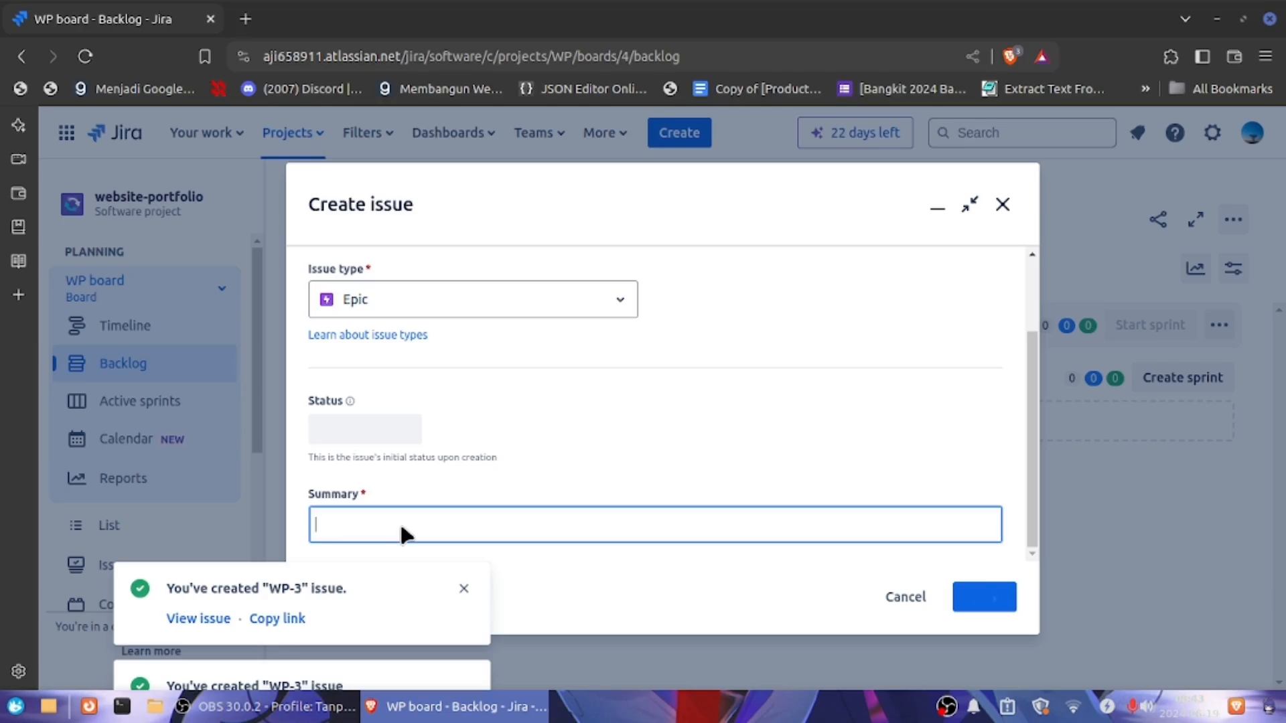
pyautogui.write('Fitur ')
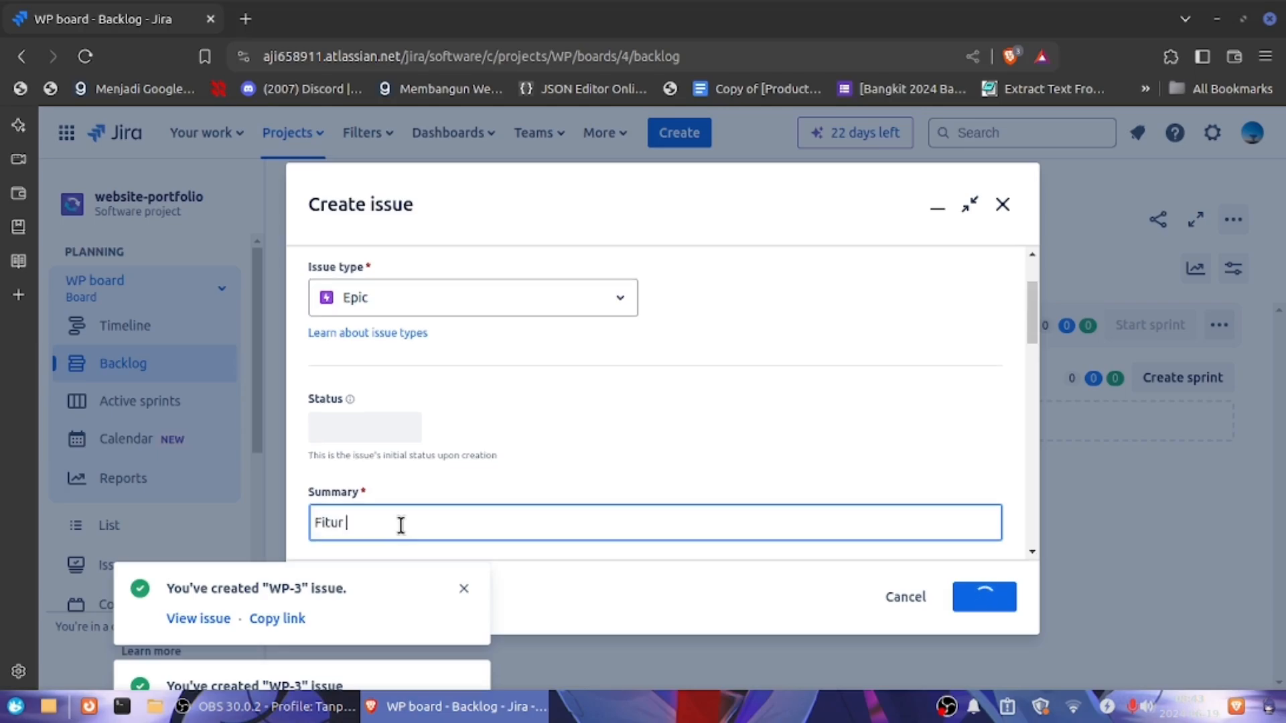
pyautogui.write('Kontak')
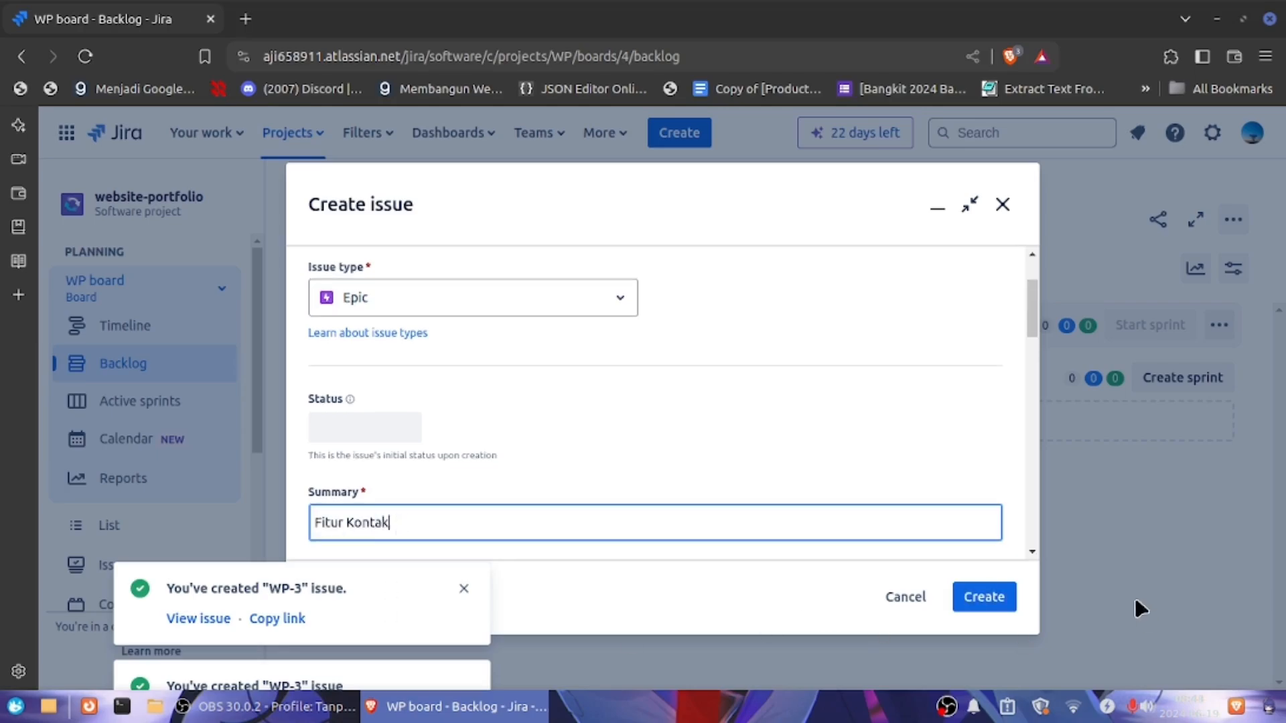
pyautogui.click(975, 606)
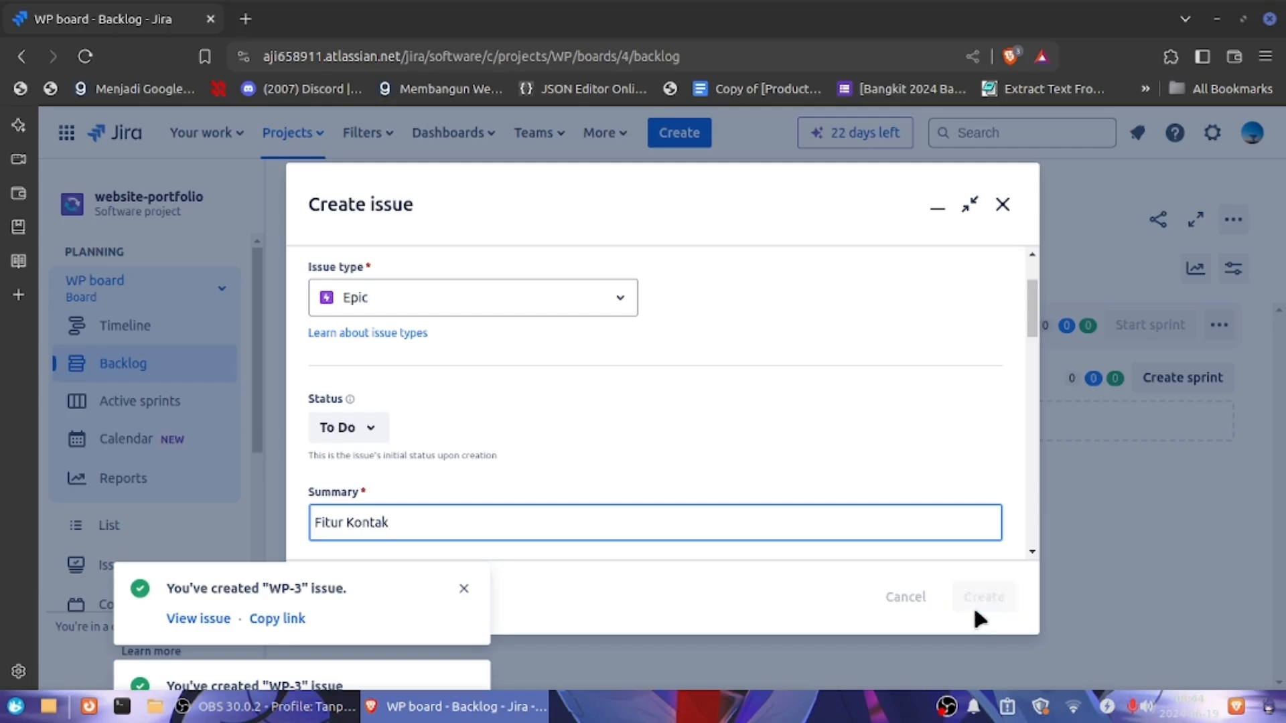
pyautogui.click(464, 591)
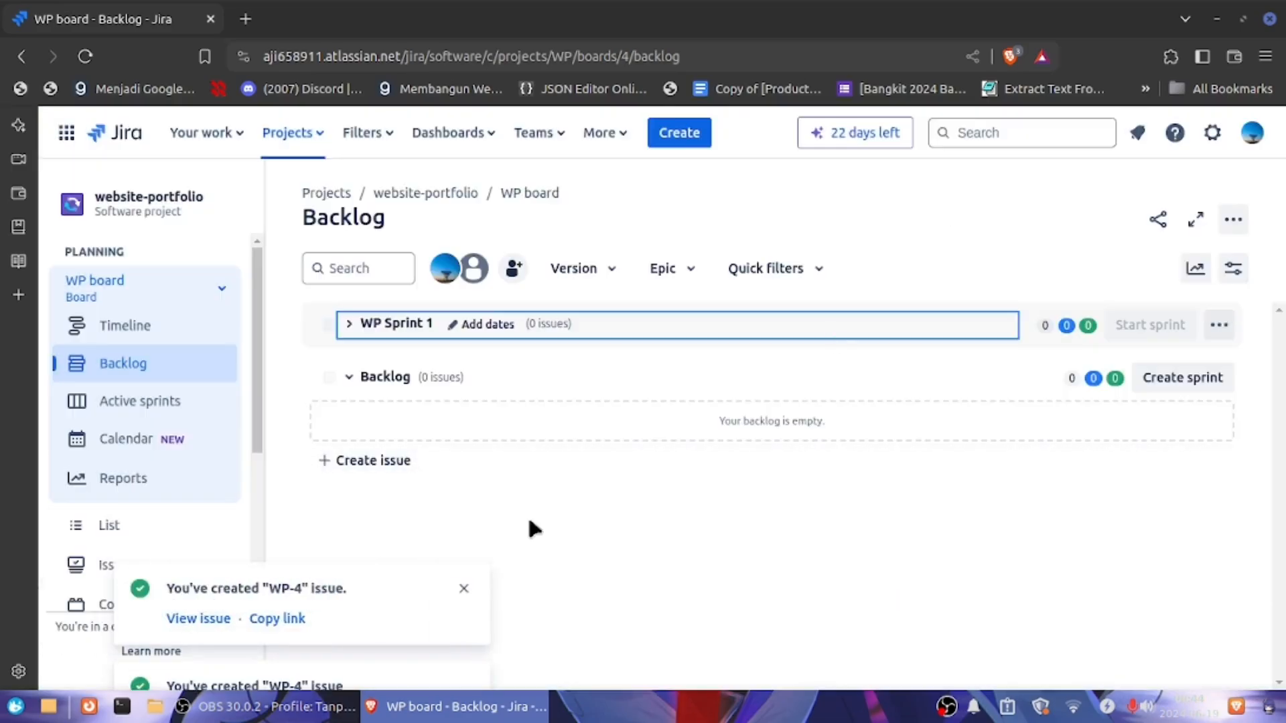
# Open the project's issues page, select the "Fitur Kontak" epic and examine its description, activity and detail fields.
pyautogui.scroll(-3, 181, 534)
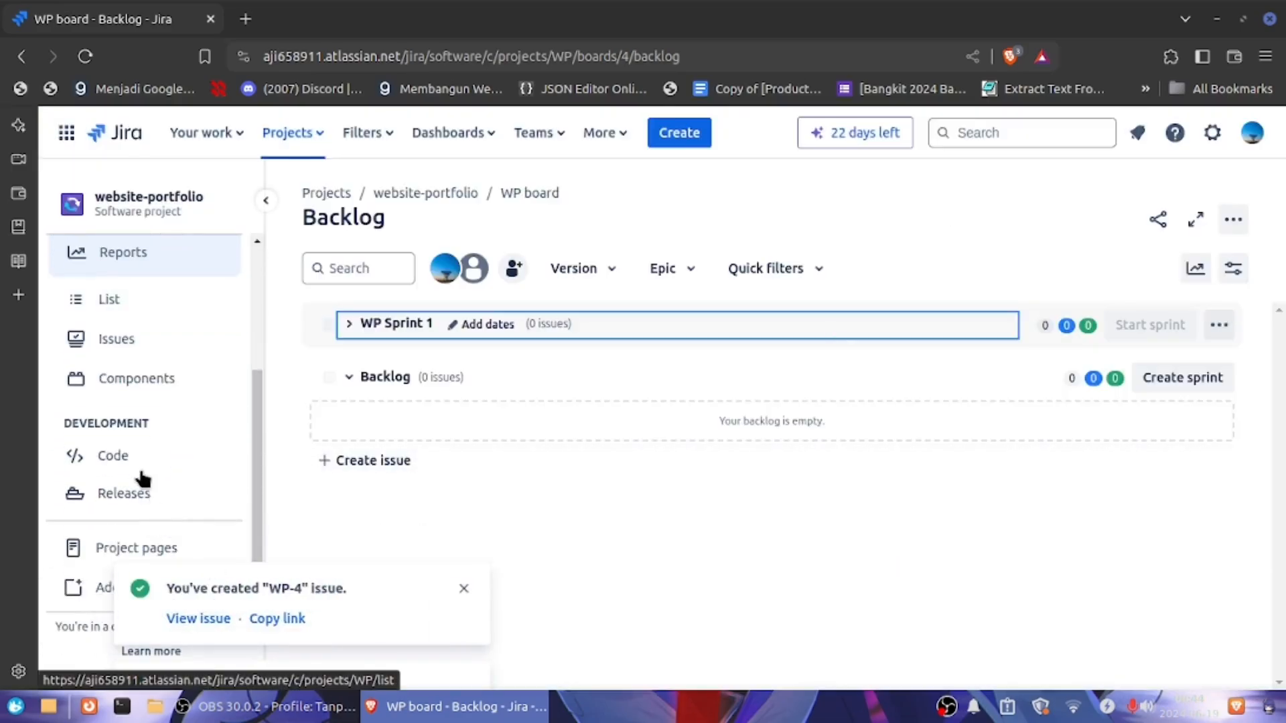
pyautogui.click(137, 342)
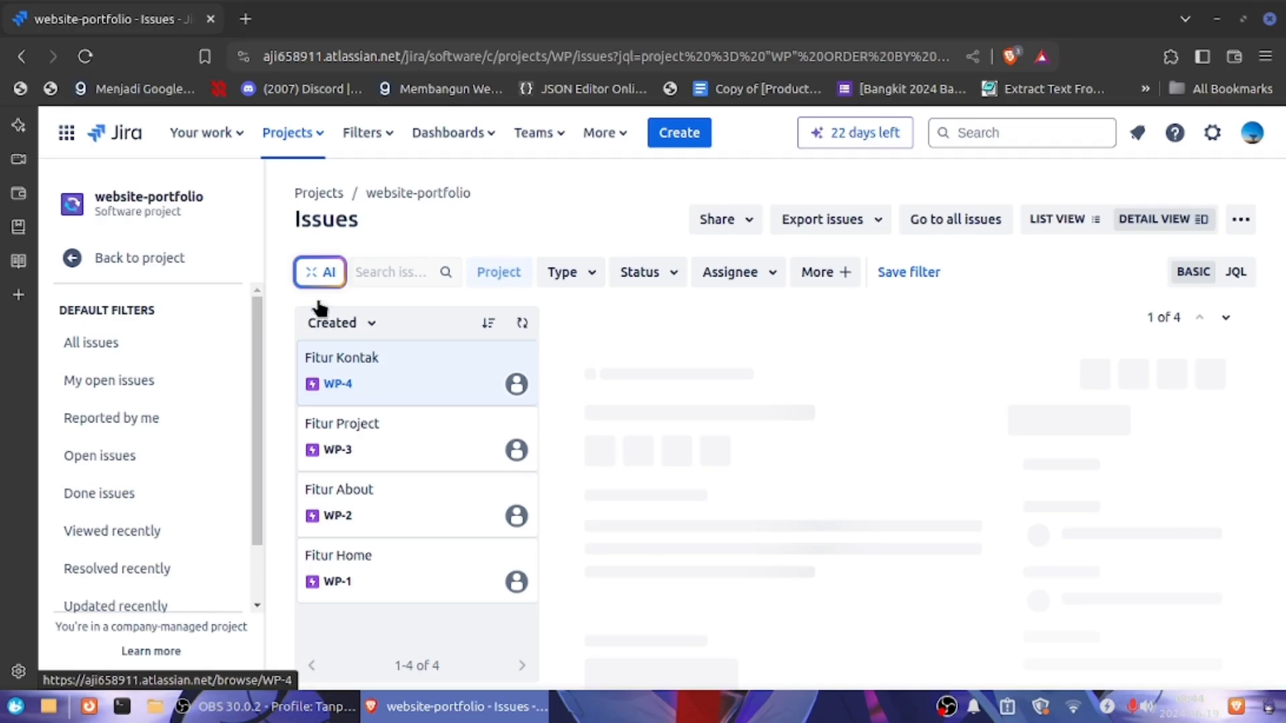
pyautogui.click(351, 371)
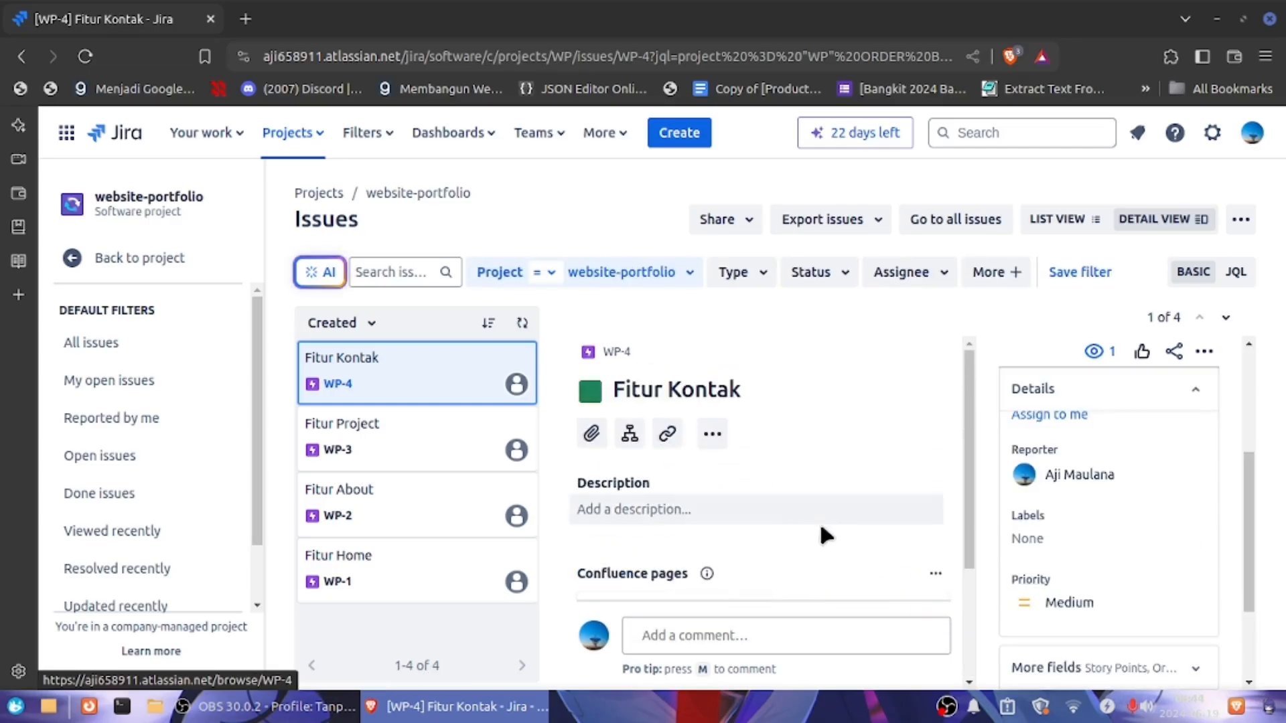
pyautogui.scroll(-3, 822, 526)
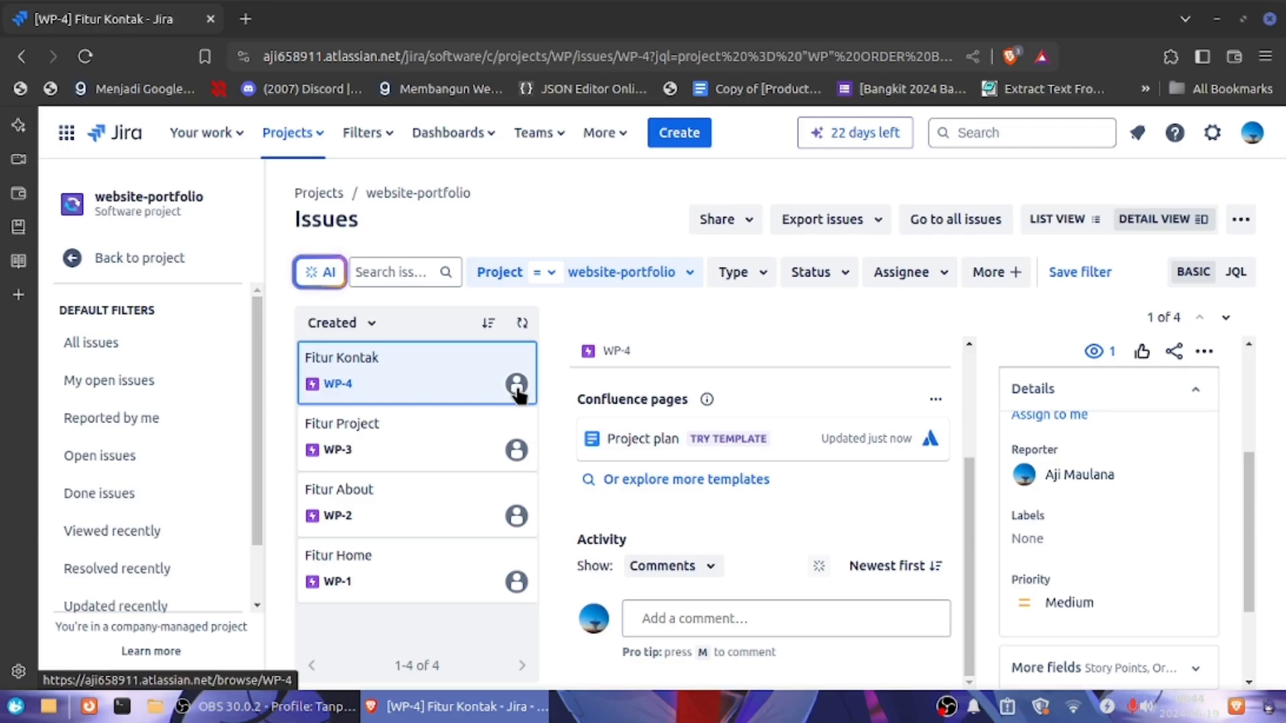
pyautogui.scroll(1, 785, 507)
pyautogui.scroll(2, 785, 507)
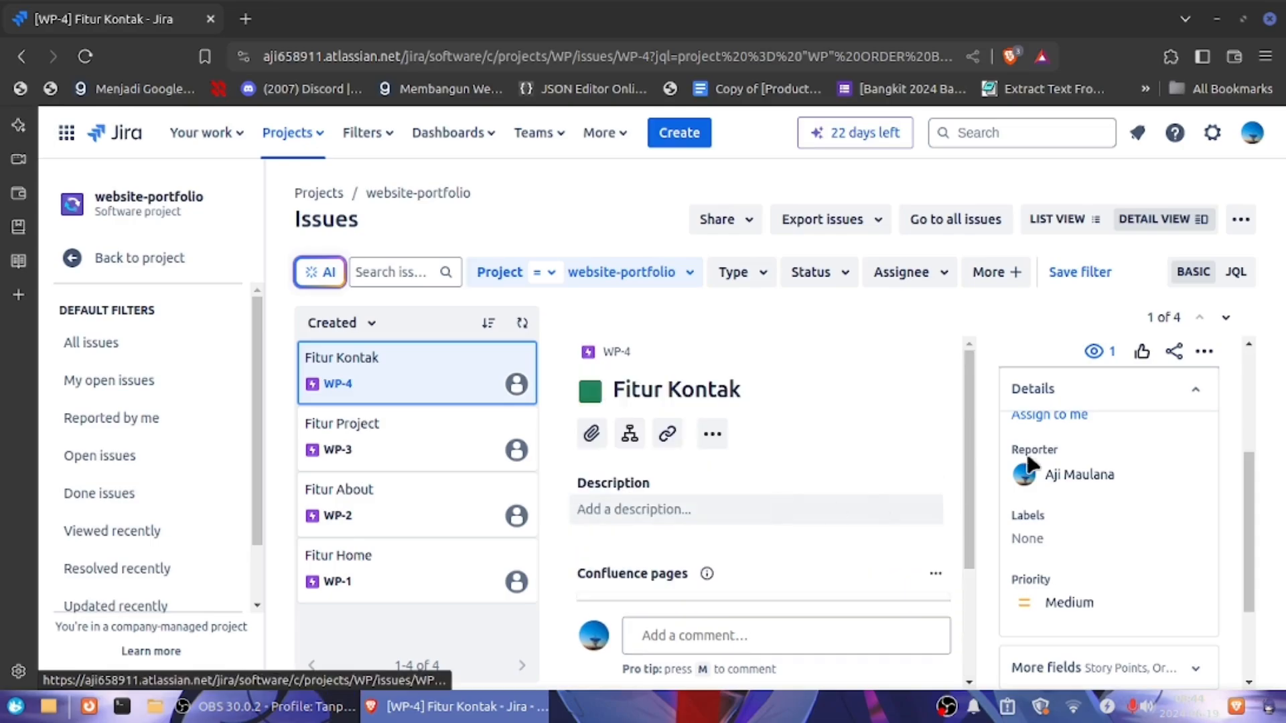
pyautogui.scroll(-2, 1075, 488)
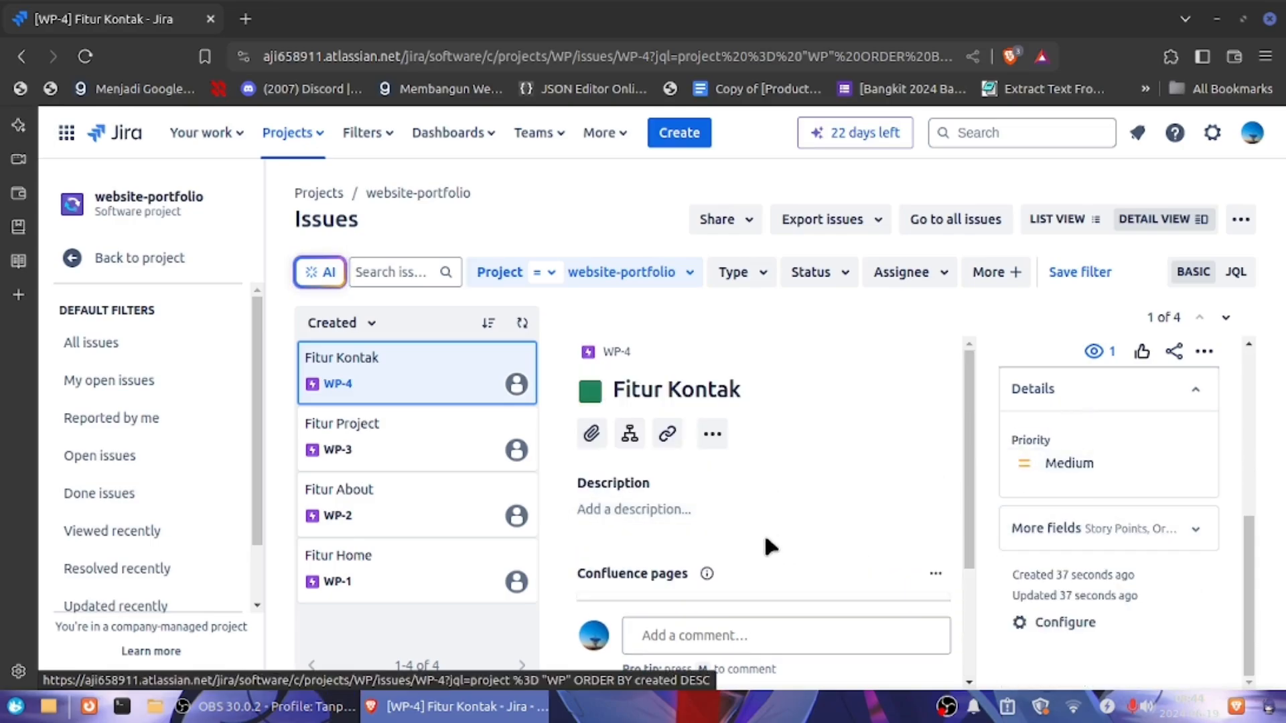
pyautogui.scroll(-3, 737, 532)
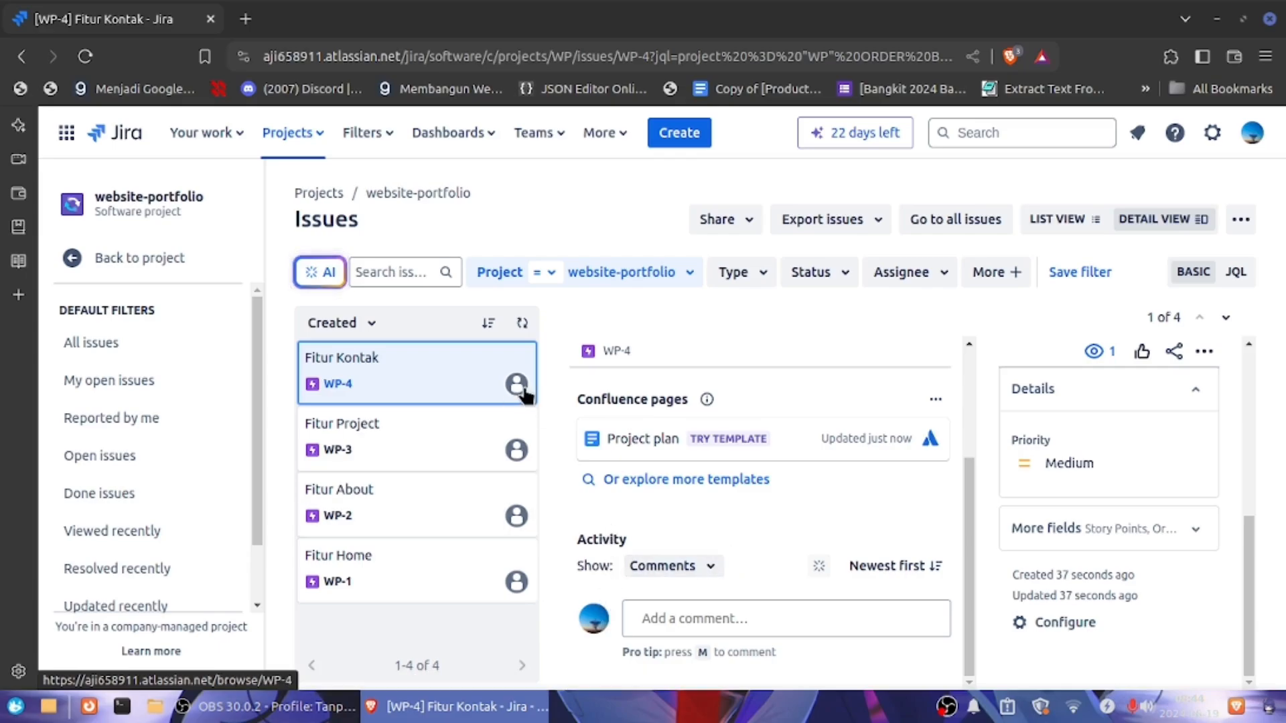
pyautogui.scroll(3, 831, 443)
pyautogui.scroll(1, 1169, 476)
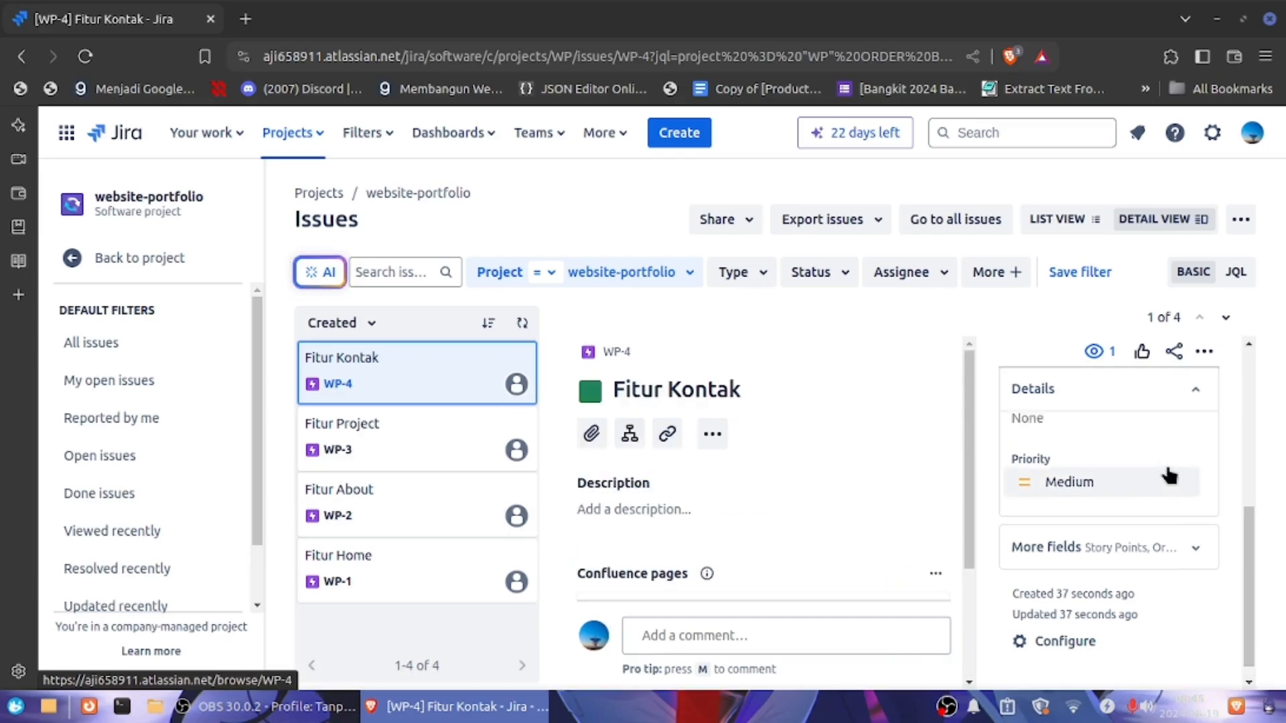
# Assign the "Fitur Kontak" epic to your own account.
pyautogui.scroll(4, 1154, 494)
pyautogui.scroll(-1, 1126, 509)
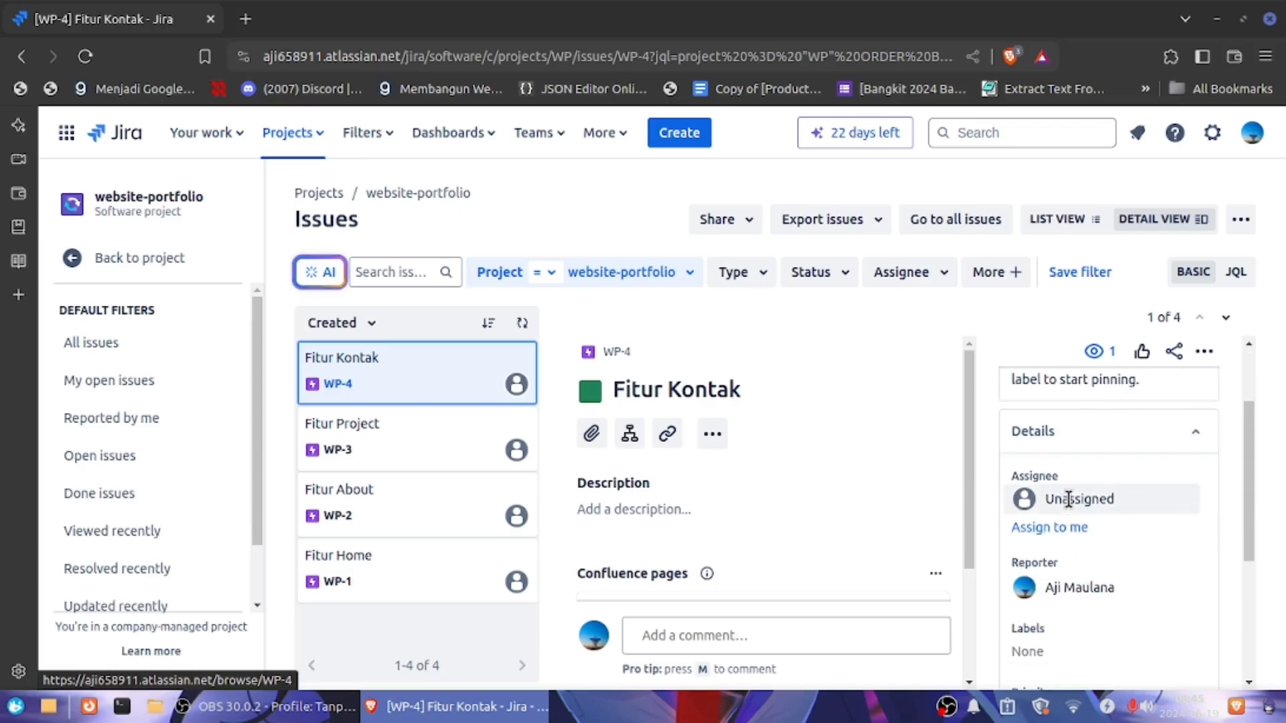
pyautogui.click(1049, 529)
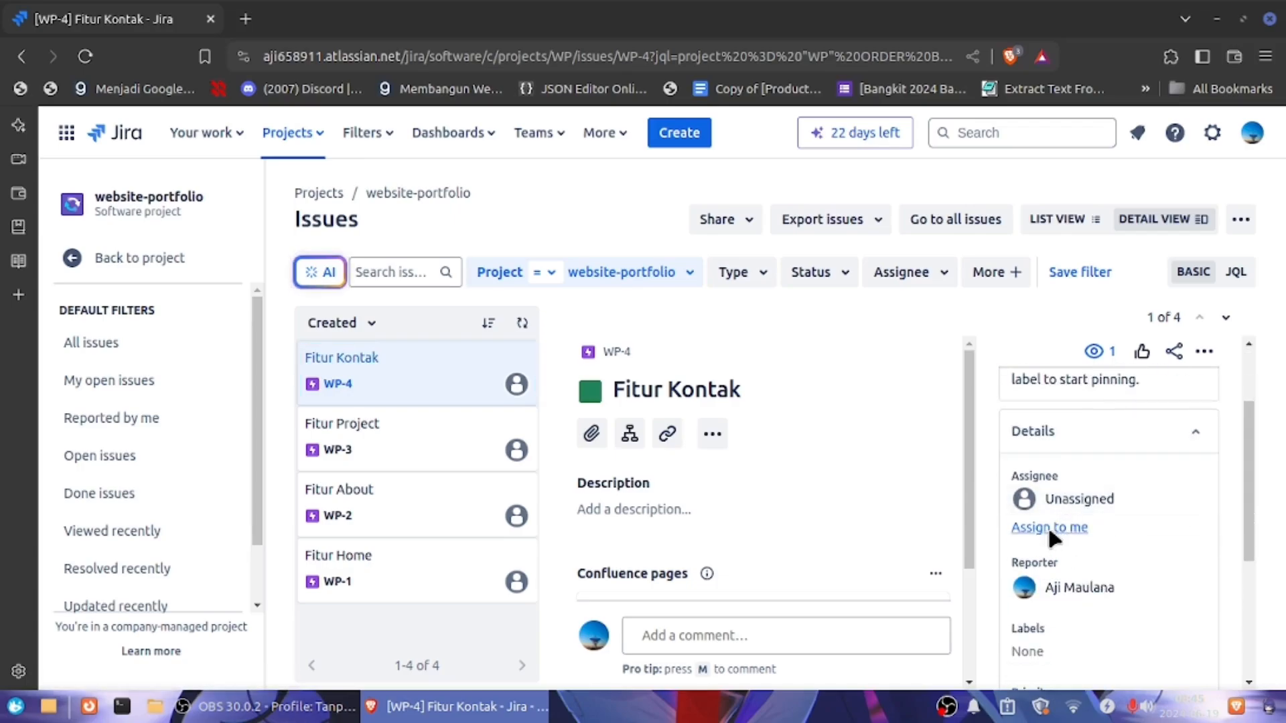
# Set the priority of the "Fitur Kontak" epic to Highest.
pyautogui.scroll(2, 1114, 490)
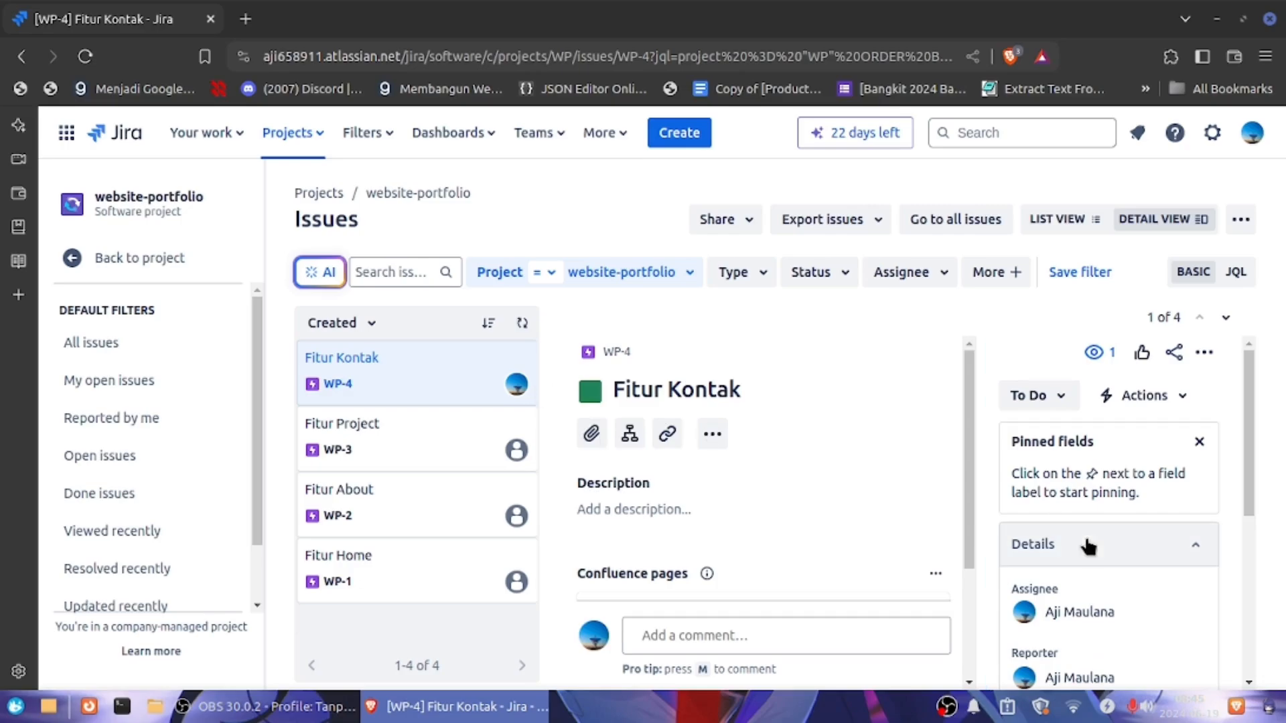
pyautogui.scroll(-2, 1088, 546)
pyautogui.scroll(2, 1145, 536)
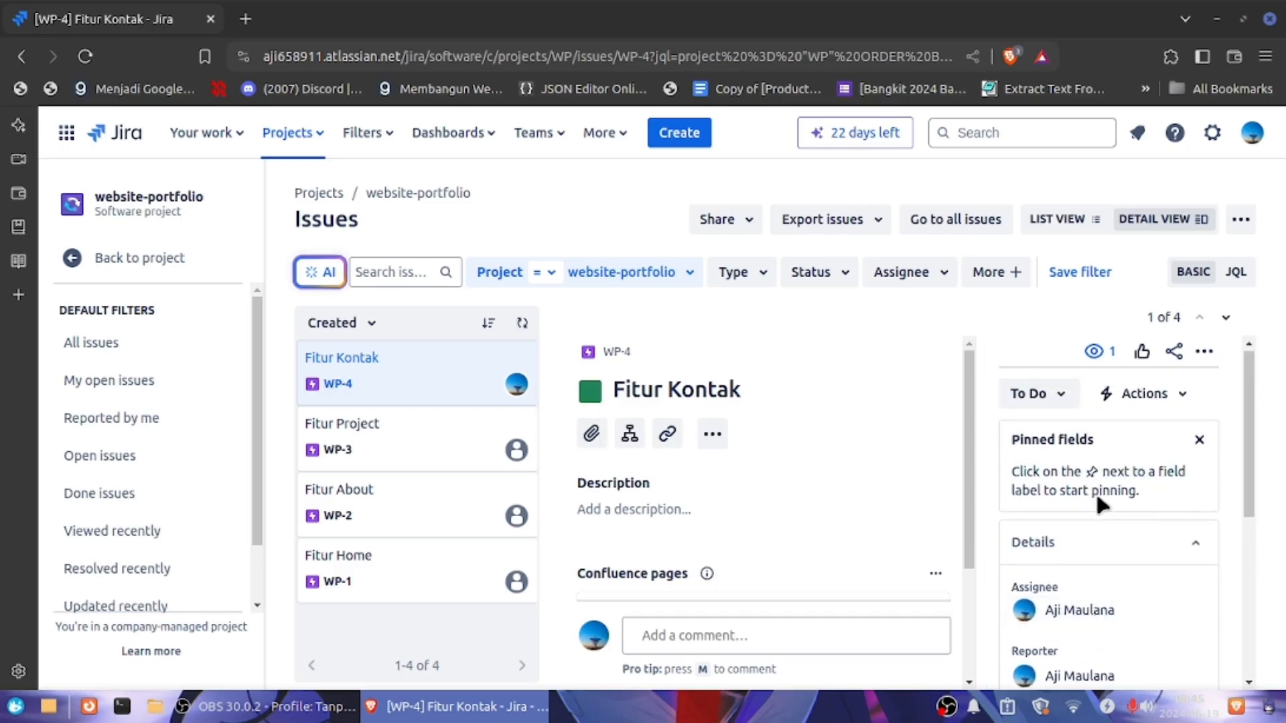
pyautogui.scroll(-3, 1099, 501)
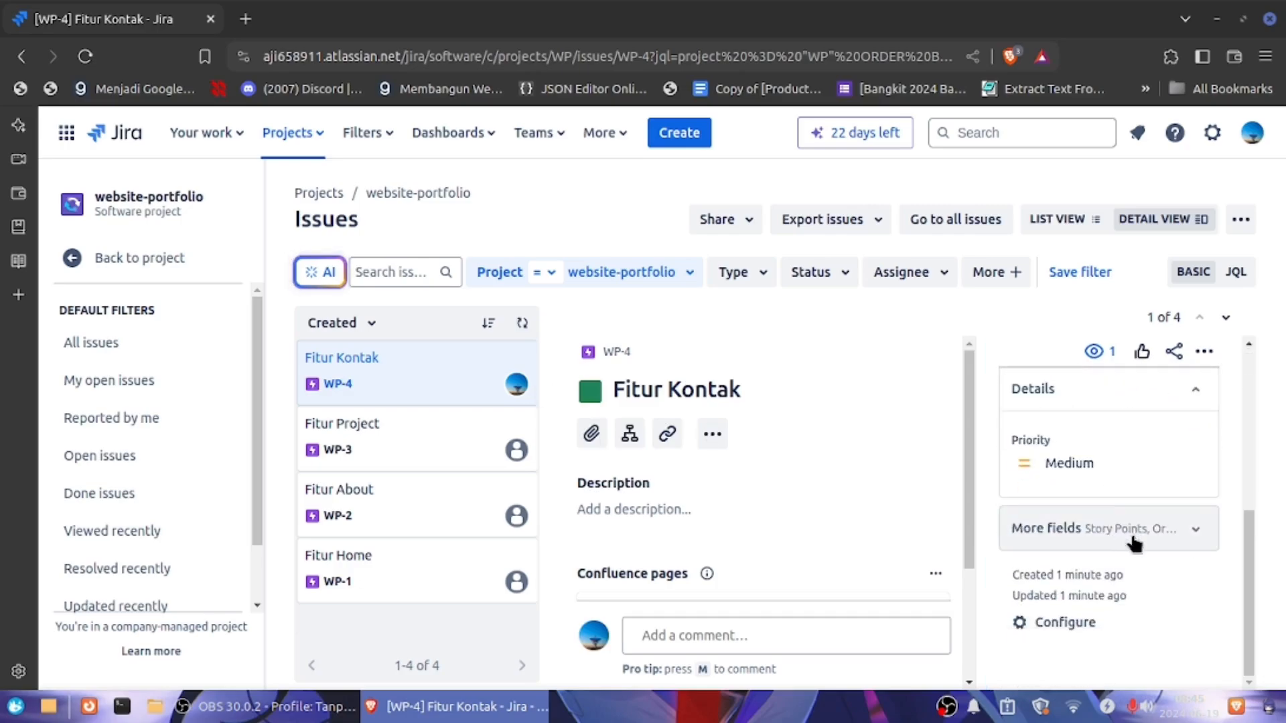
pyautogui.click(1065, 461)
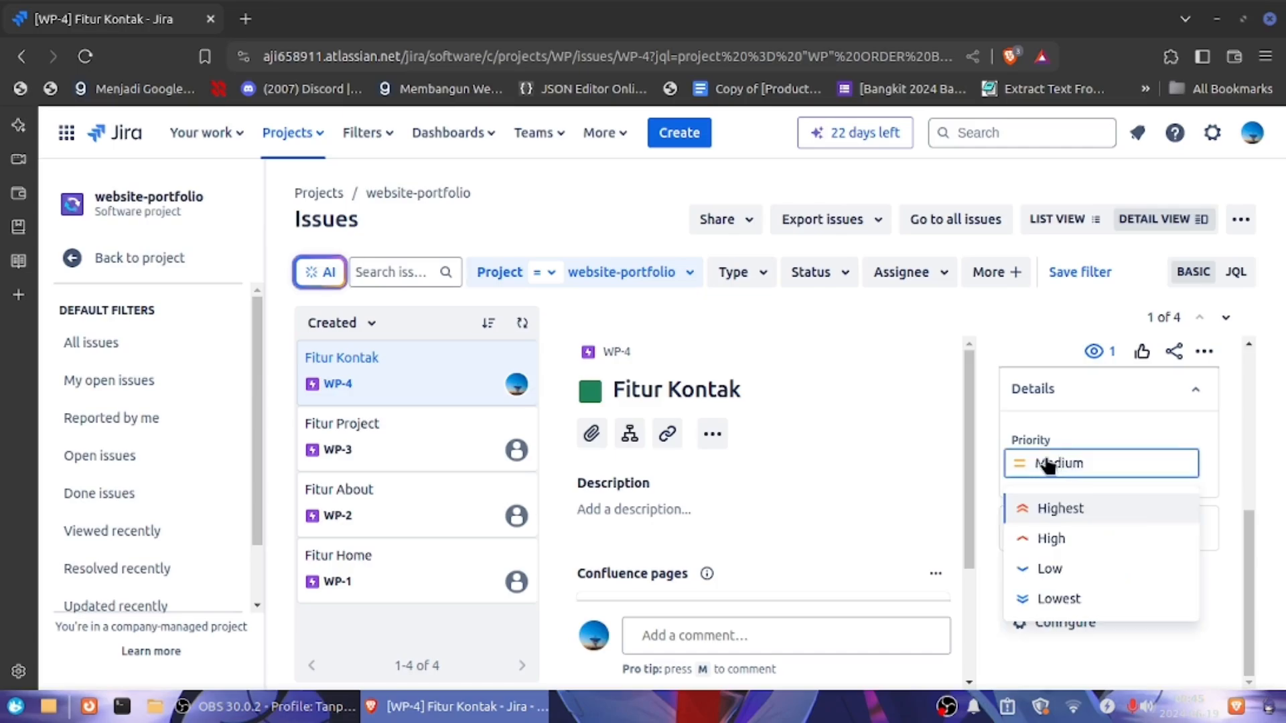
pyautogui.click(1049, 516)
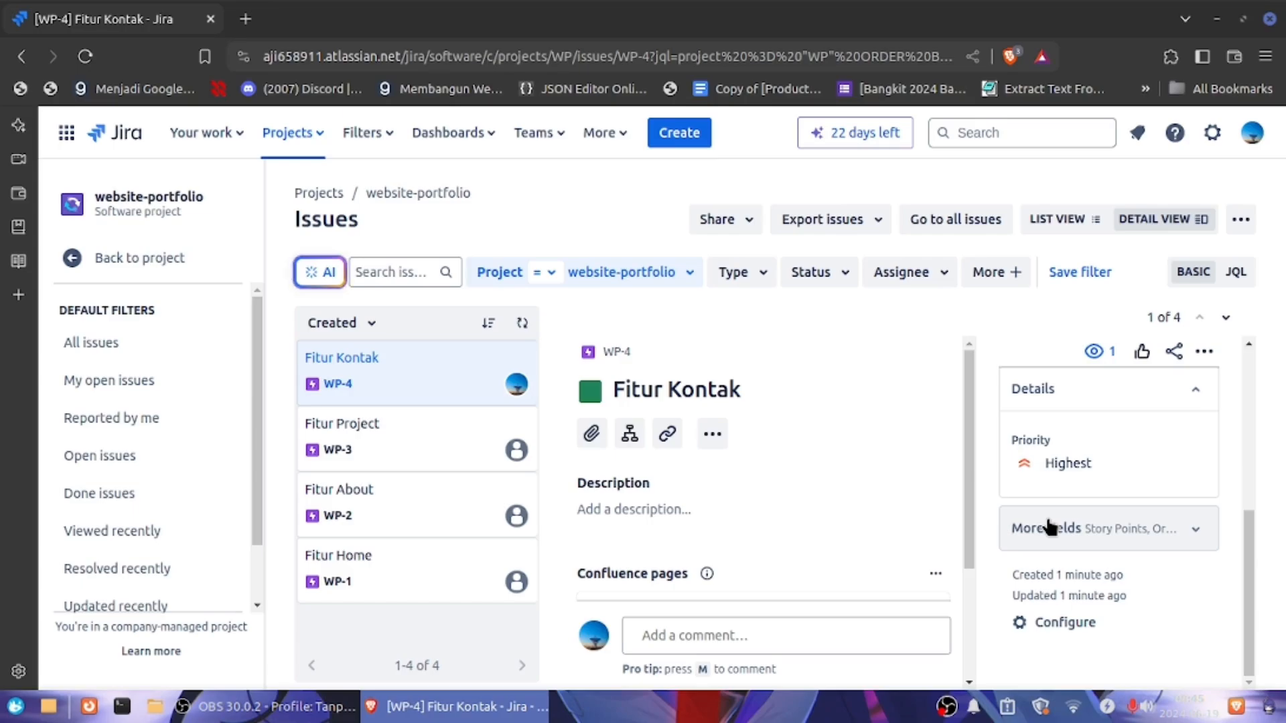
# Expand the epic's additional fields and examine them, including story points, time tracking, sprint, fix versions and parent.
pyautogui.click(1136, 534)
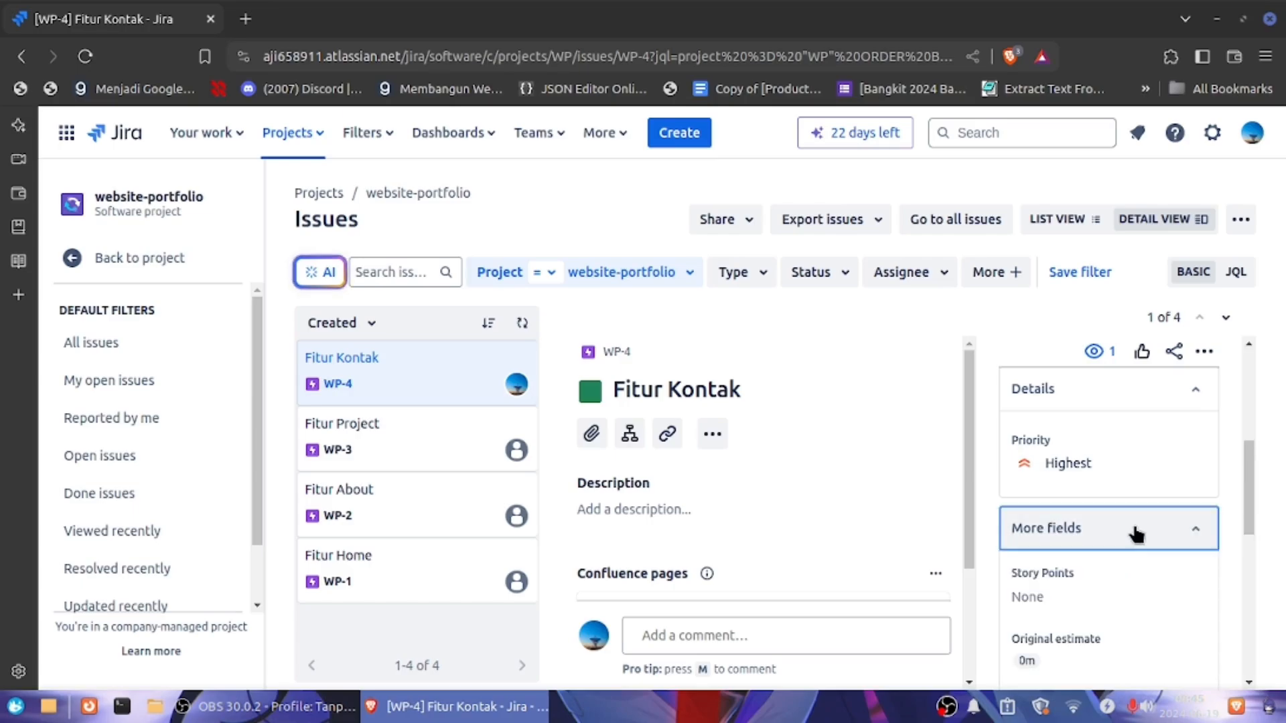
pyautogui.scroll(-3, 1137, 534)
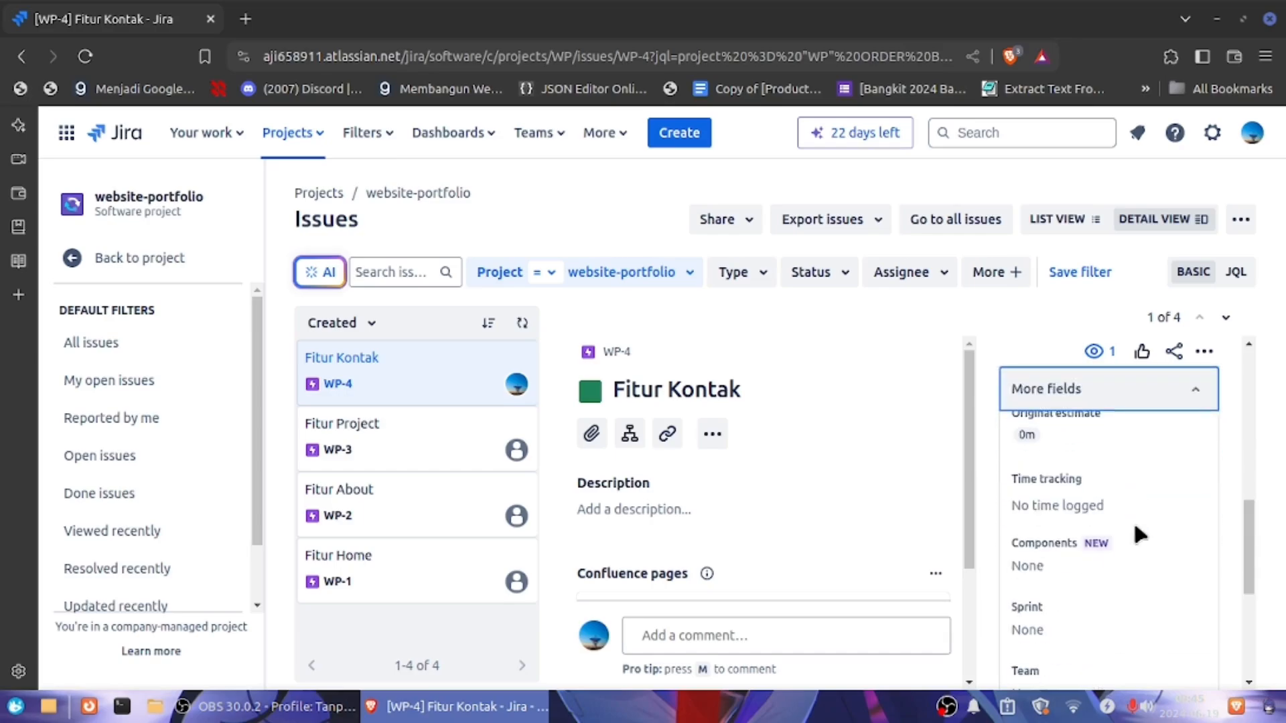
pyautogui.scroll(-3, 1137, 534)
pyautogui.scroll(-1, 1136, 529)
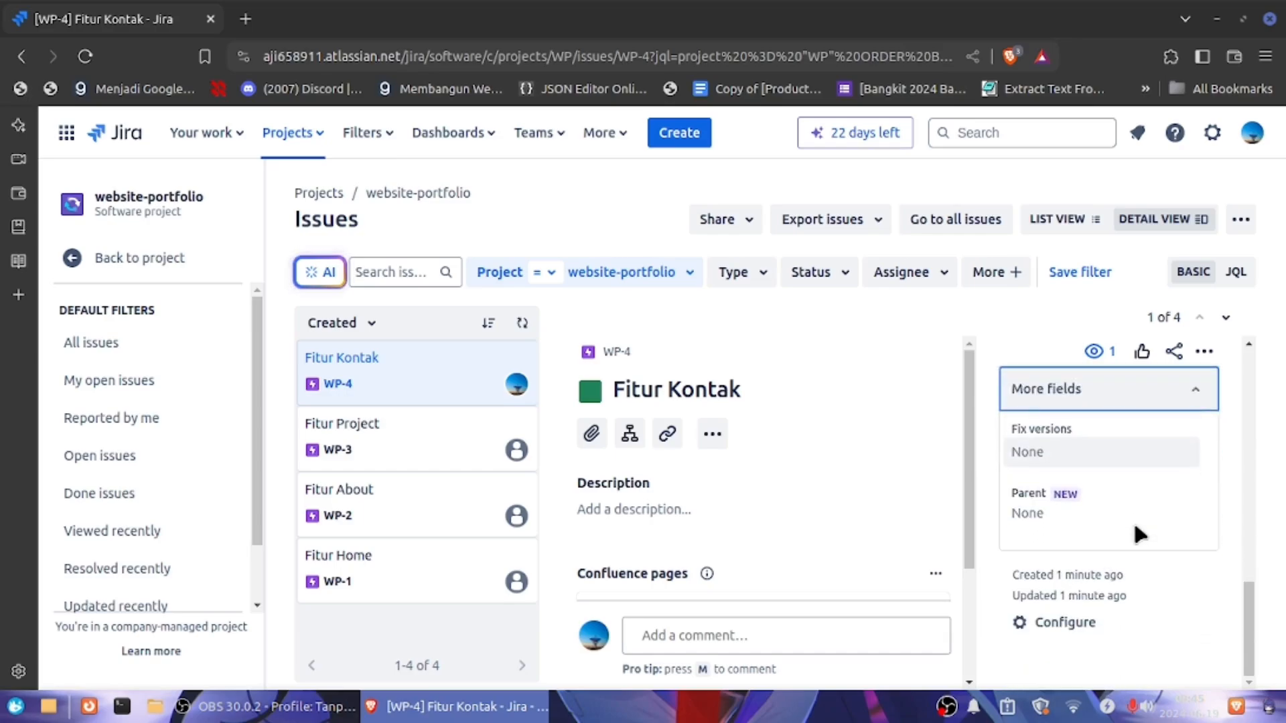
pyautogui.scroll(5, 1136, 529)
pyautogui.scroll(4, 966, 421)
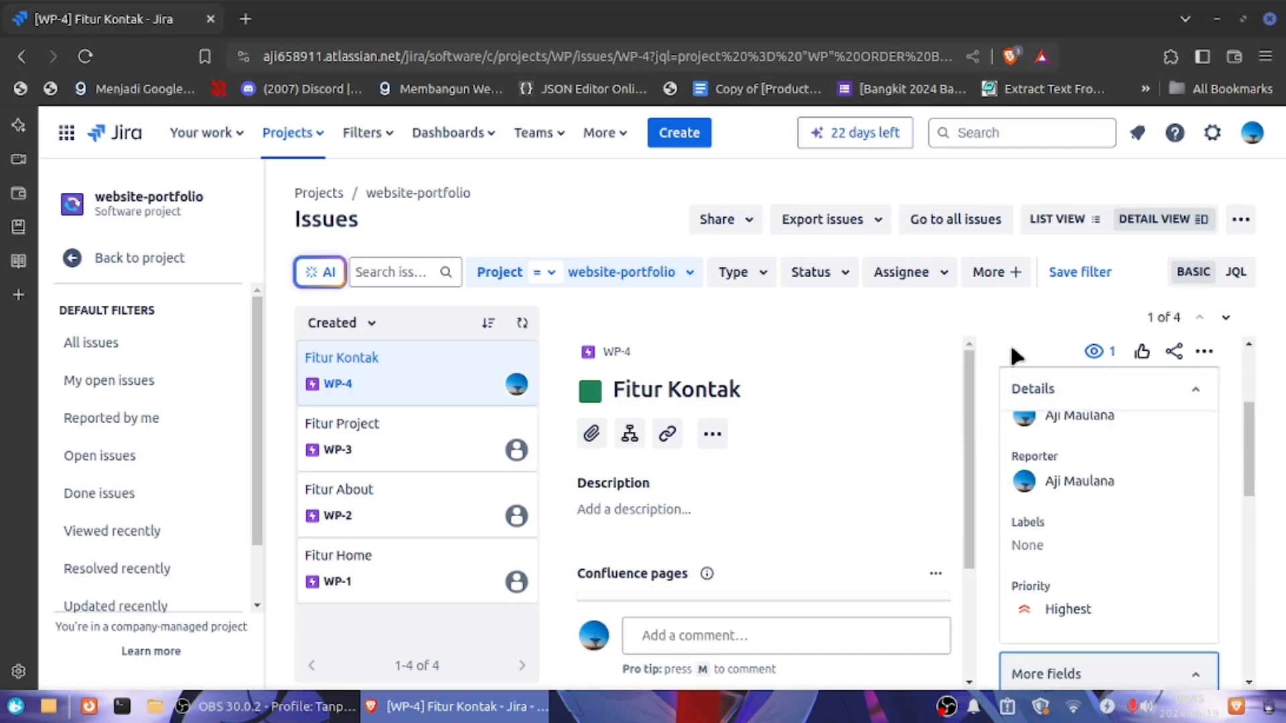
pyautogui.scroll(-3, 1102, 405)
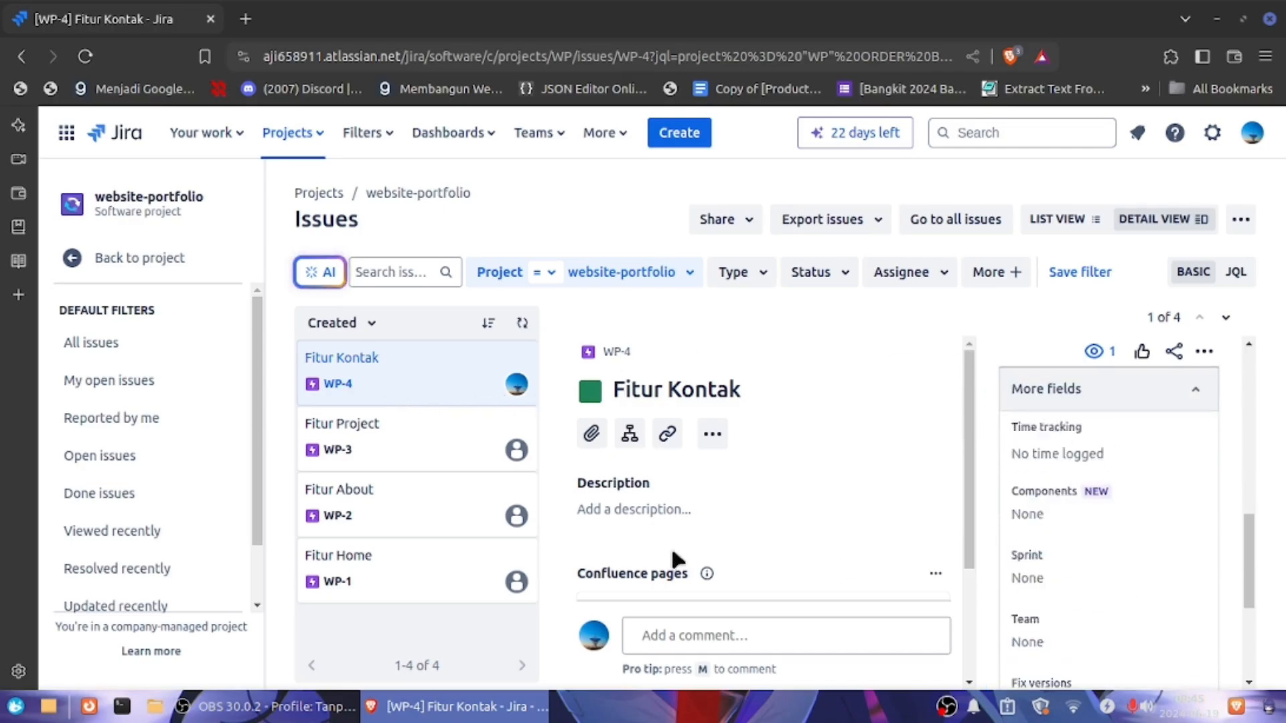
pyautogui.scroll(-3, 677, 560)
pyautogui.scroll(-2, 1085, 531)
pyautogui.scroll(-2, 1145, 554)
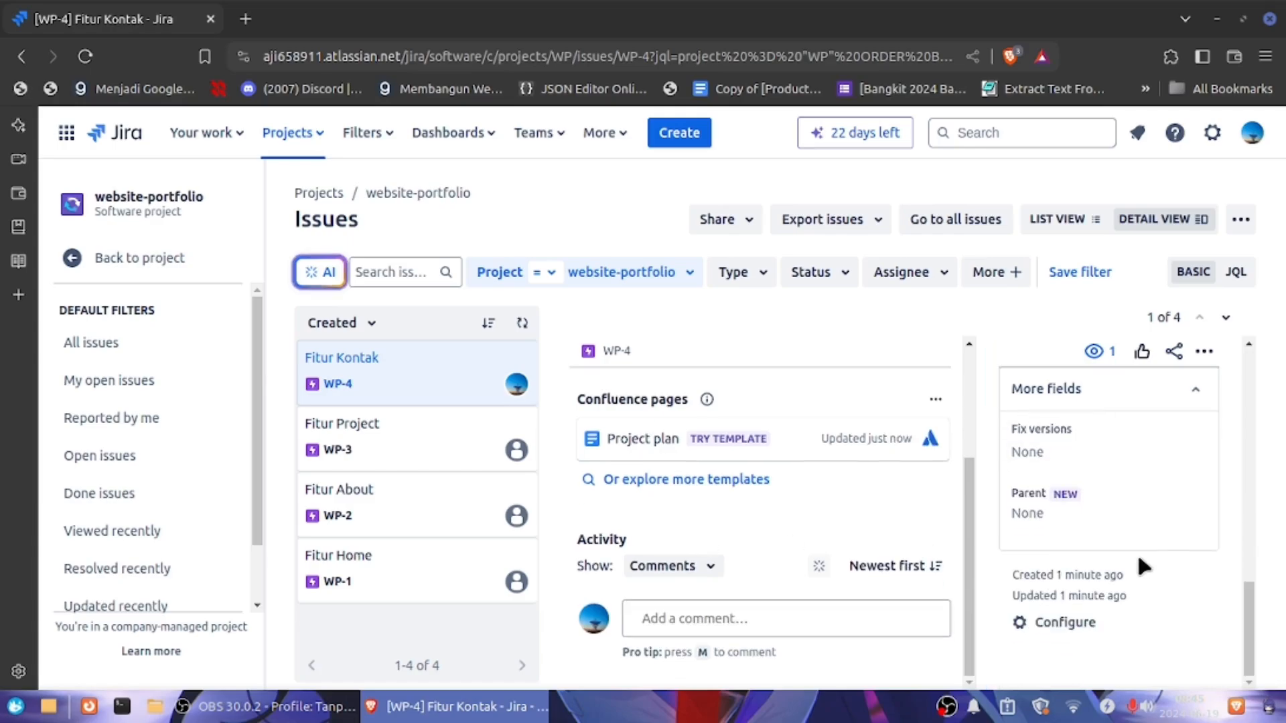
pyautogui.scroll(6, 1132, 565)
pyautogui.scroll(-2, 1119, 559)
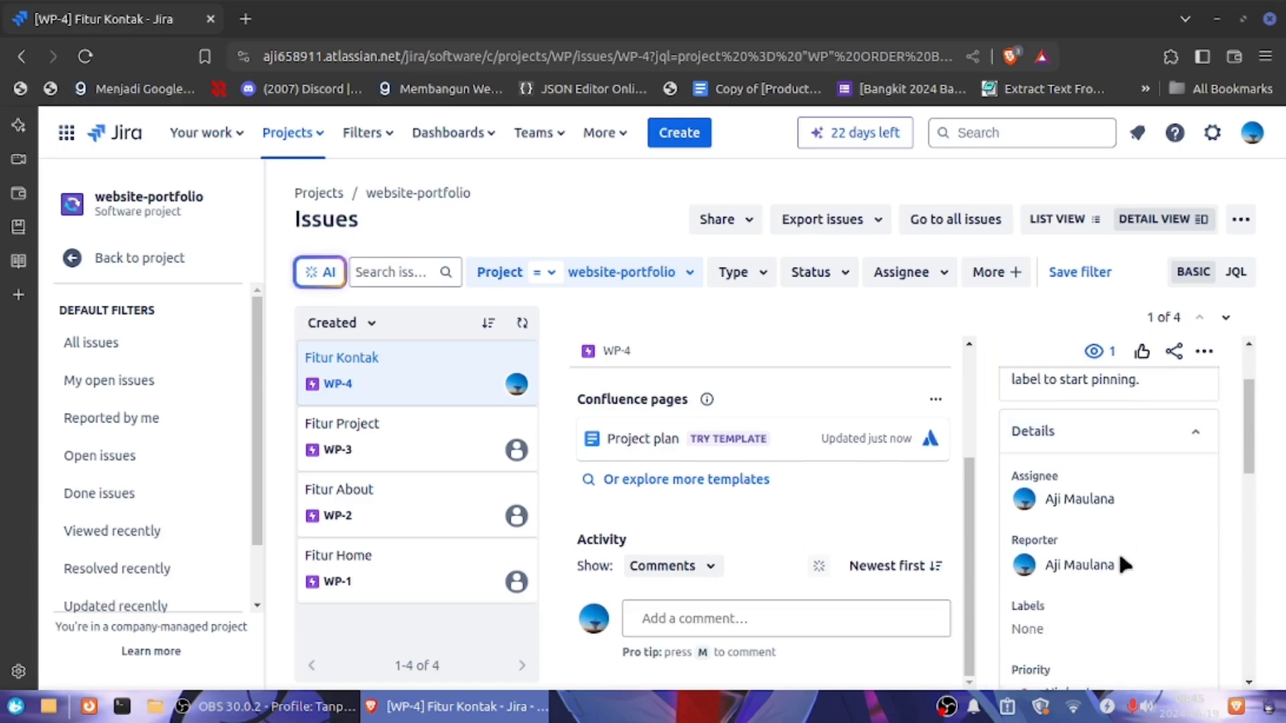
pyautogui.scroll(2, 726, 552)
pyautogui.scroll(1, 755, 539)
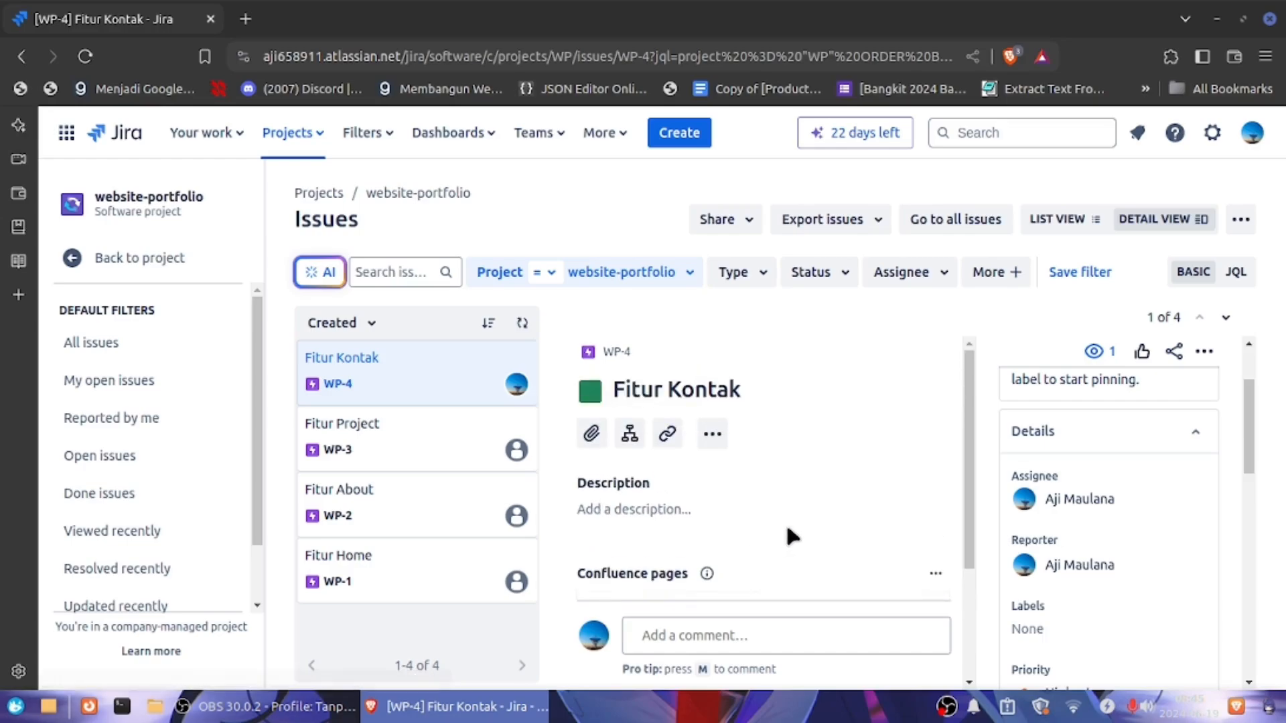
# Check the extra actions available for the "Fitur Kontak" epic and view its Confluence pages and activity sections.
pyautogui.click(730, 434)
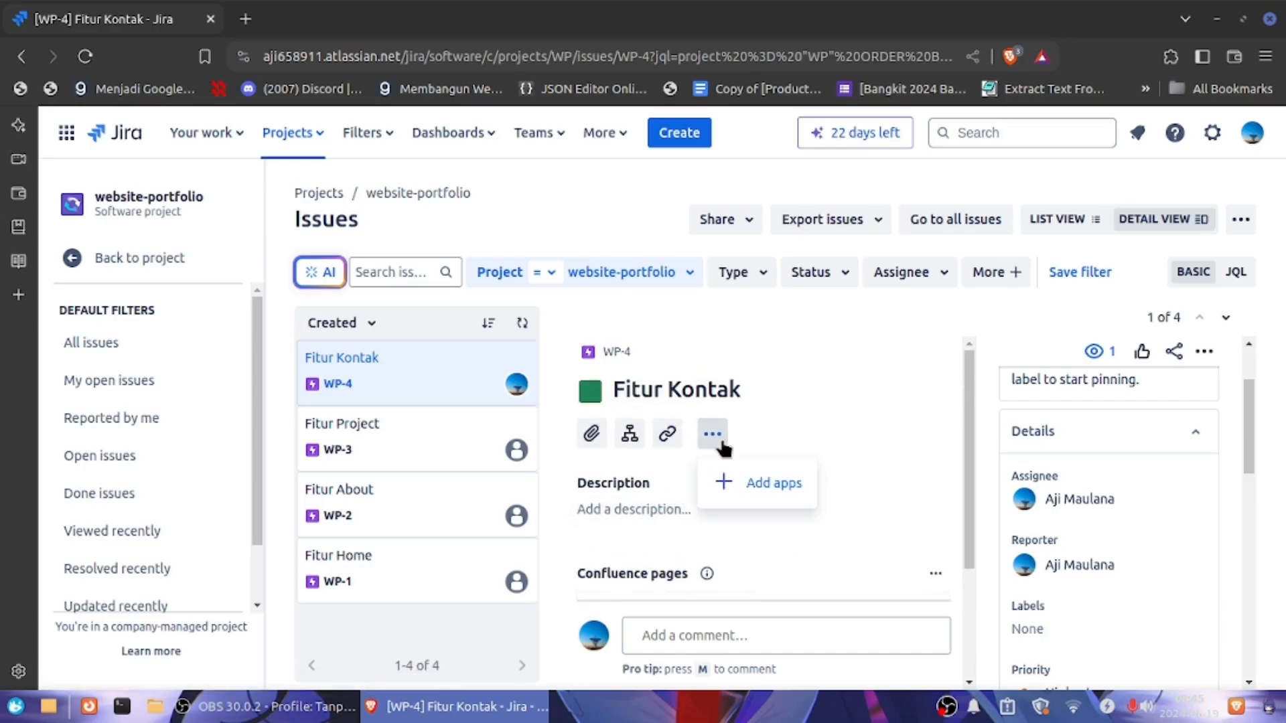
pyautogui.click(805, 436)
pyautogui.scroll(-3, 806, 436)
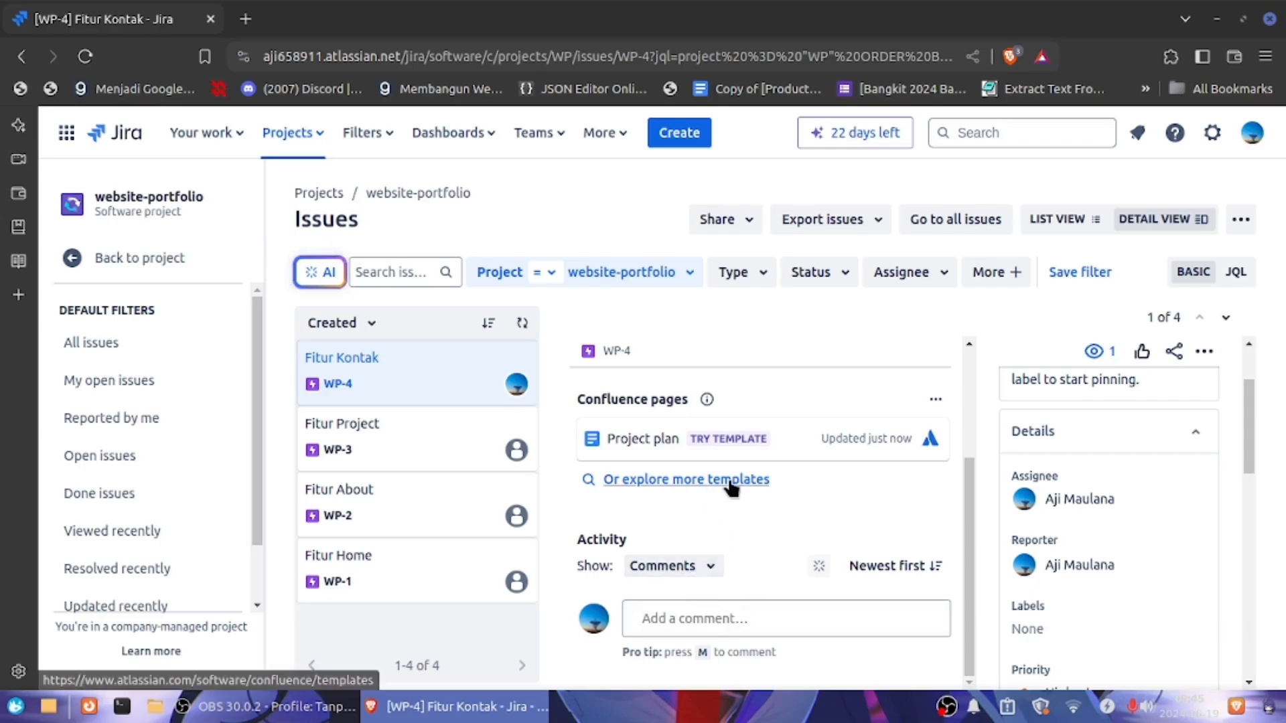
# Review the details and additional fields of the "Fitur Kontak" epic, from priority to fix versions and parent.
pyautogui.scroll(-3, 1096, 524)
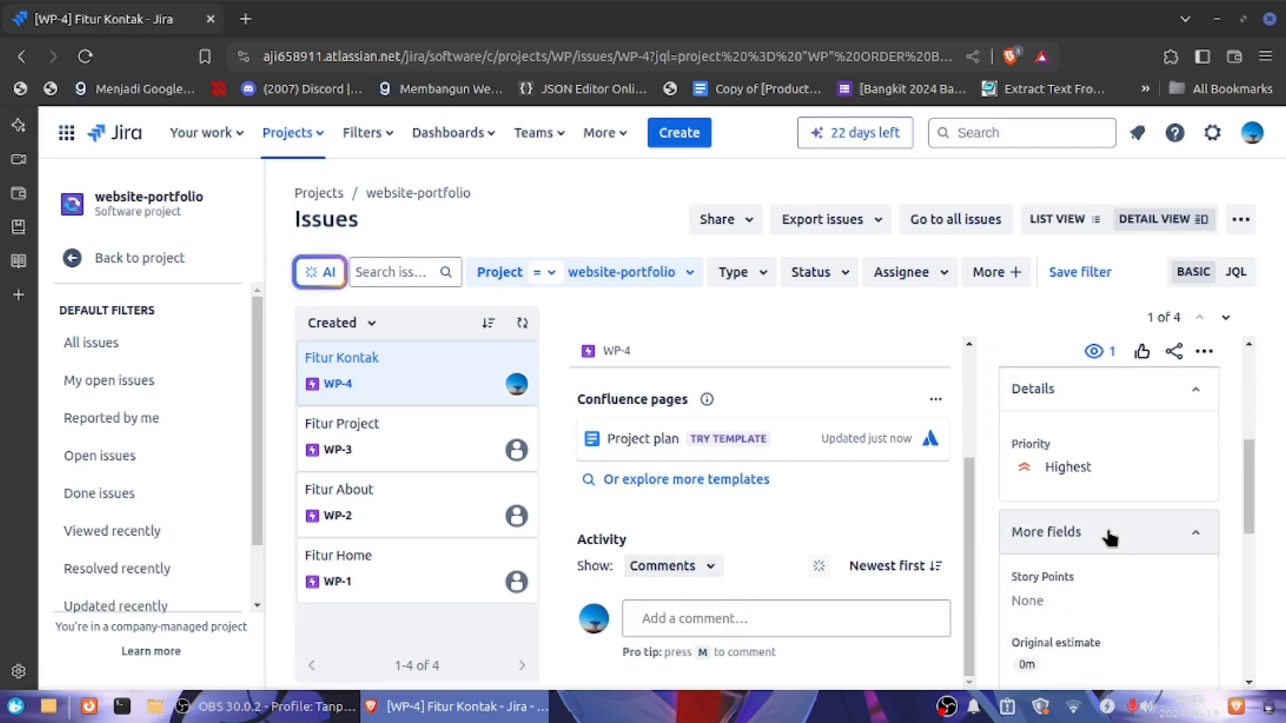
pyautogui.scroll(-5, 1110, 537)
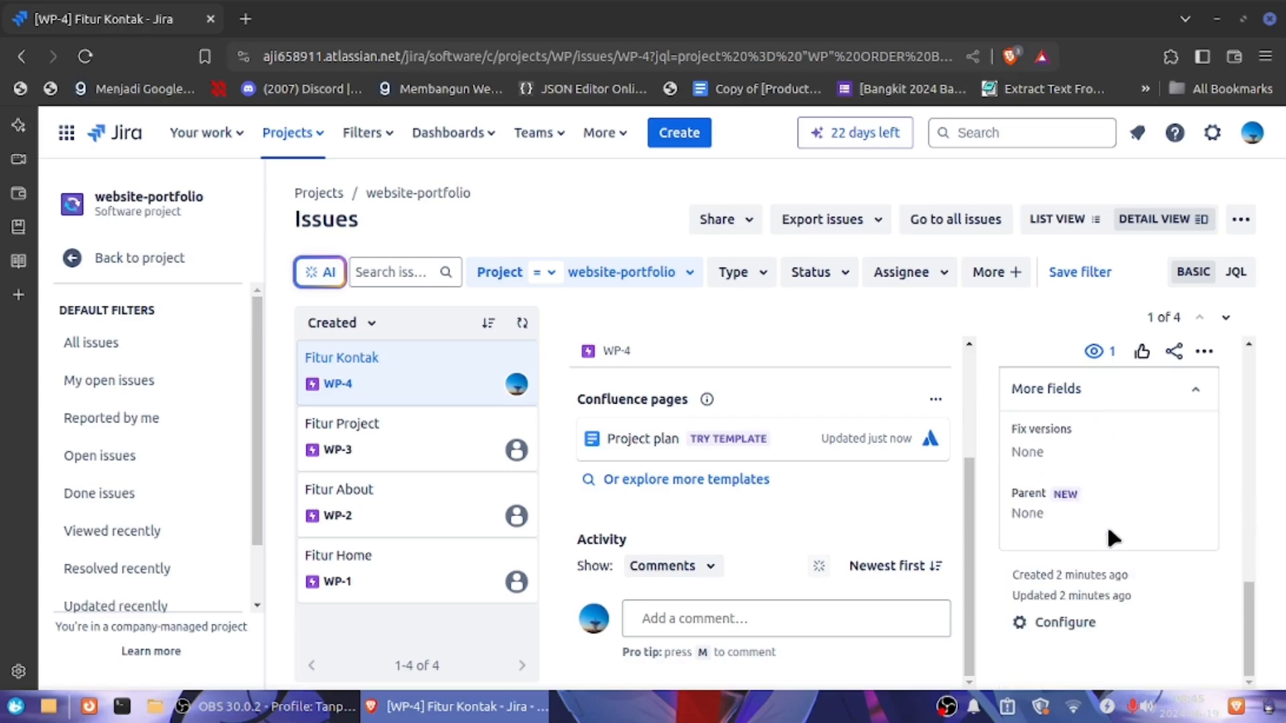
pyautogui.scroll(8, 1110, 530)
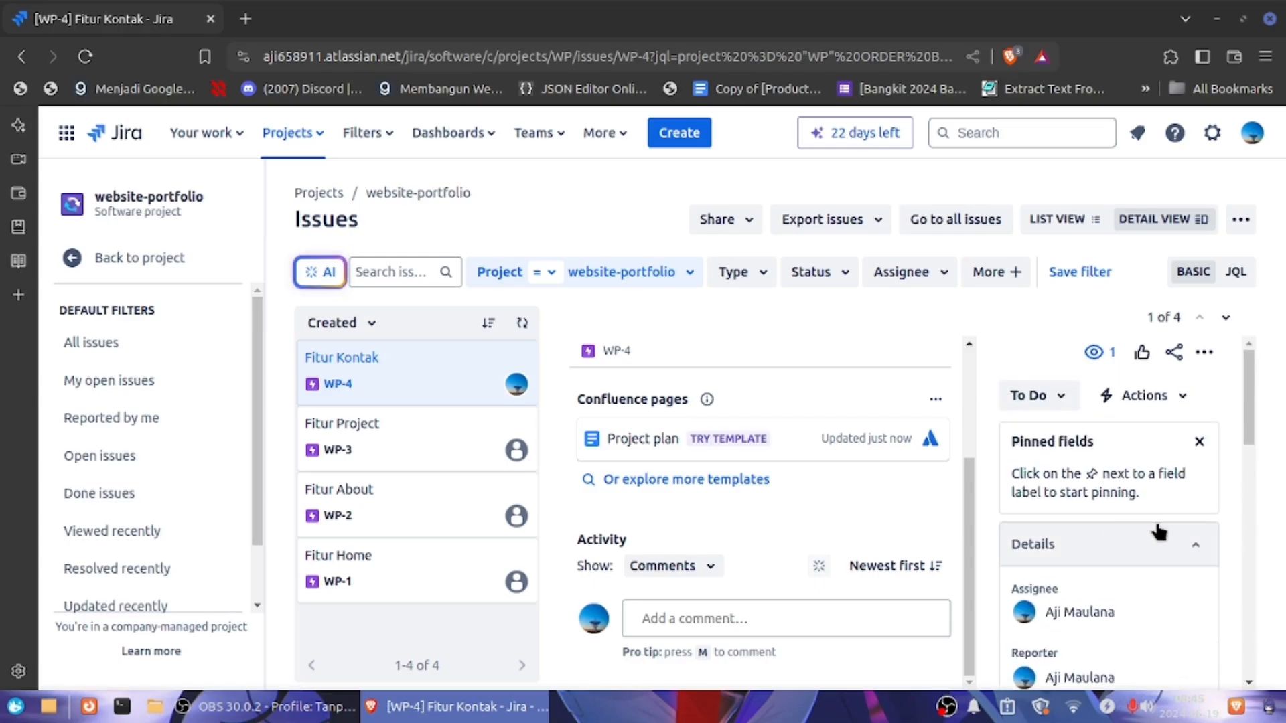
pyautogui.click(348, 370)
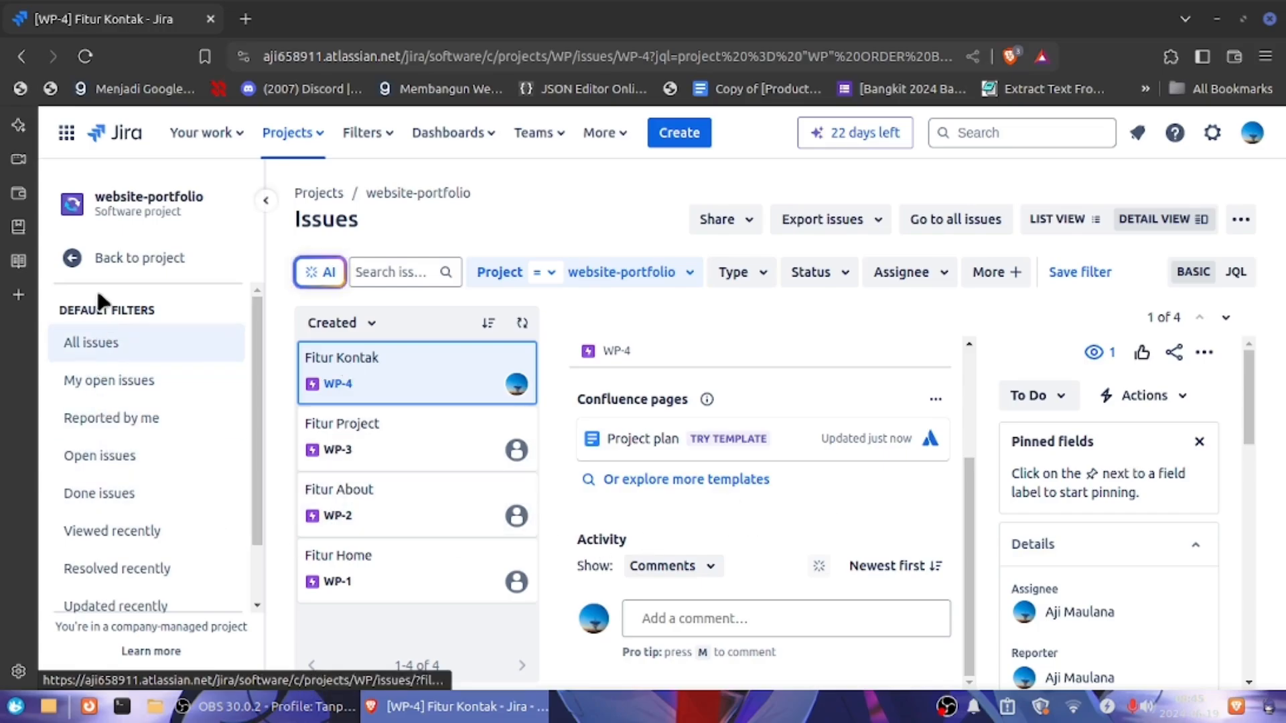
# Leave the issues list, return to the project navigation and view the WP board's backlog.
pyautogui.click(74, 255)
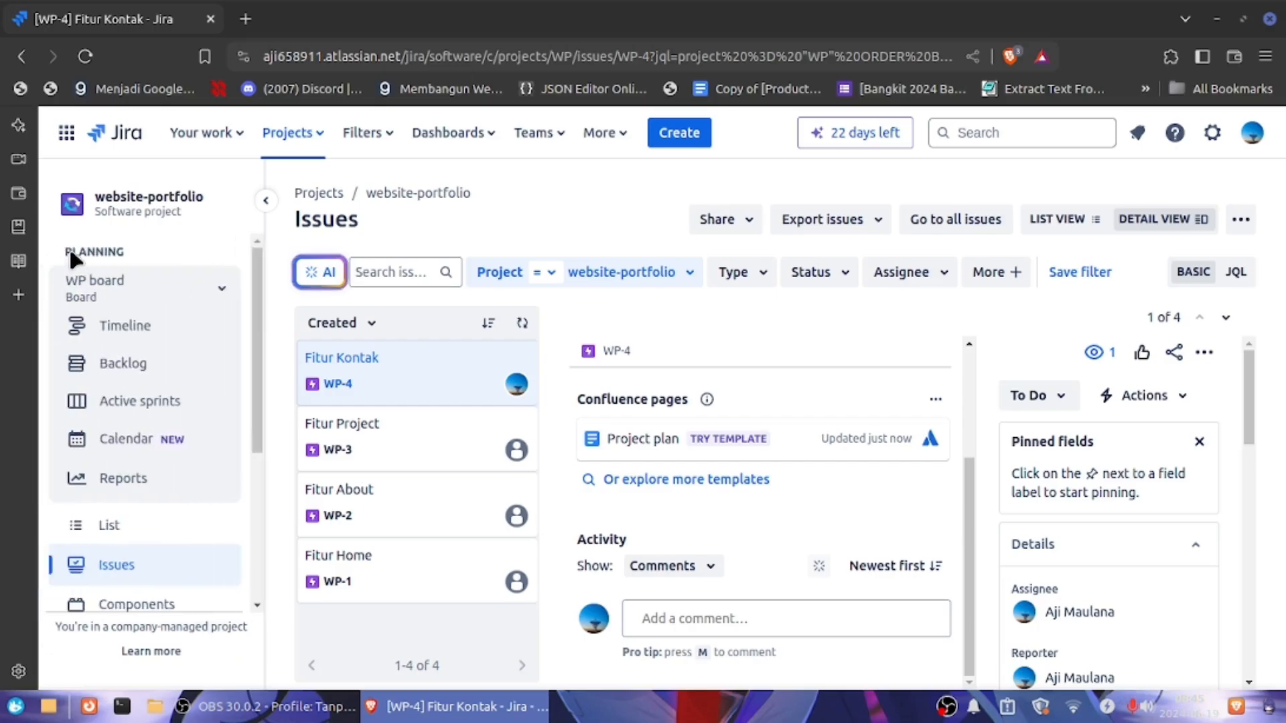
pyautogui.click(124, 364)
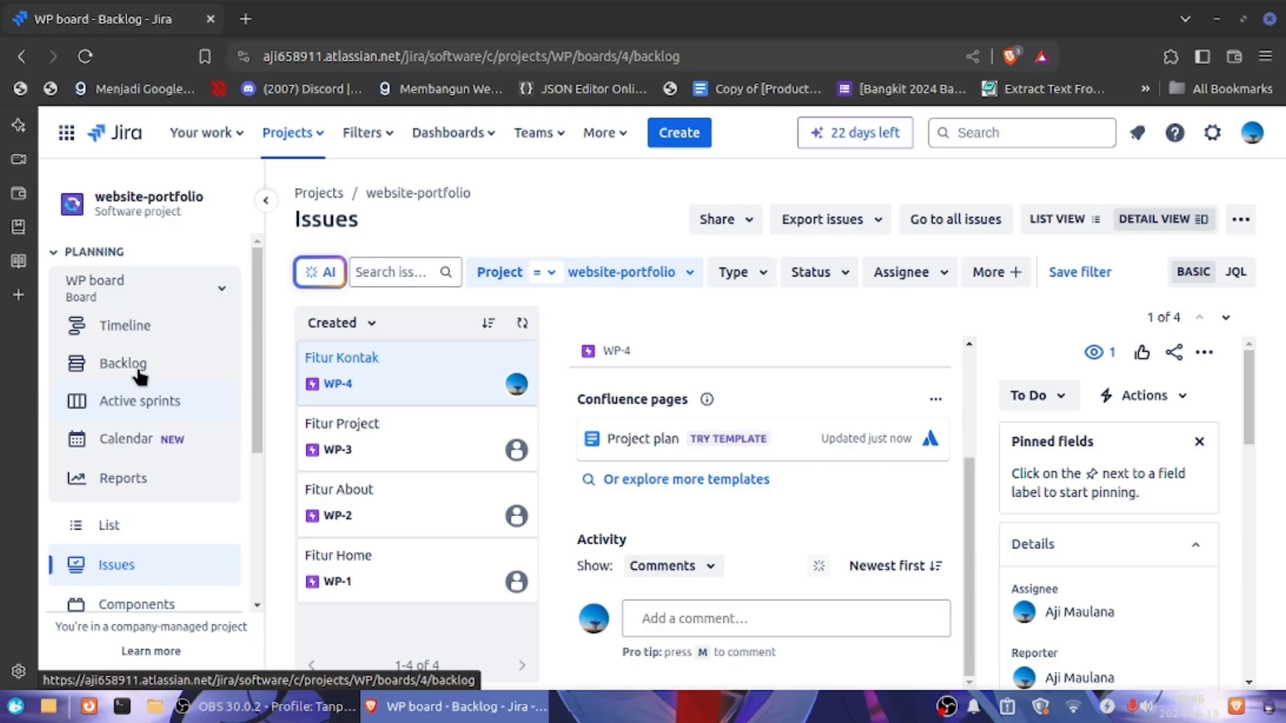
pyautogui.click(140, 376)
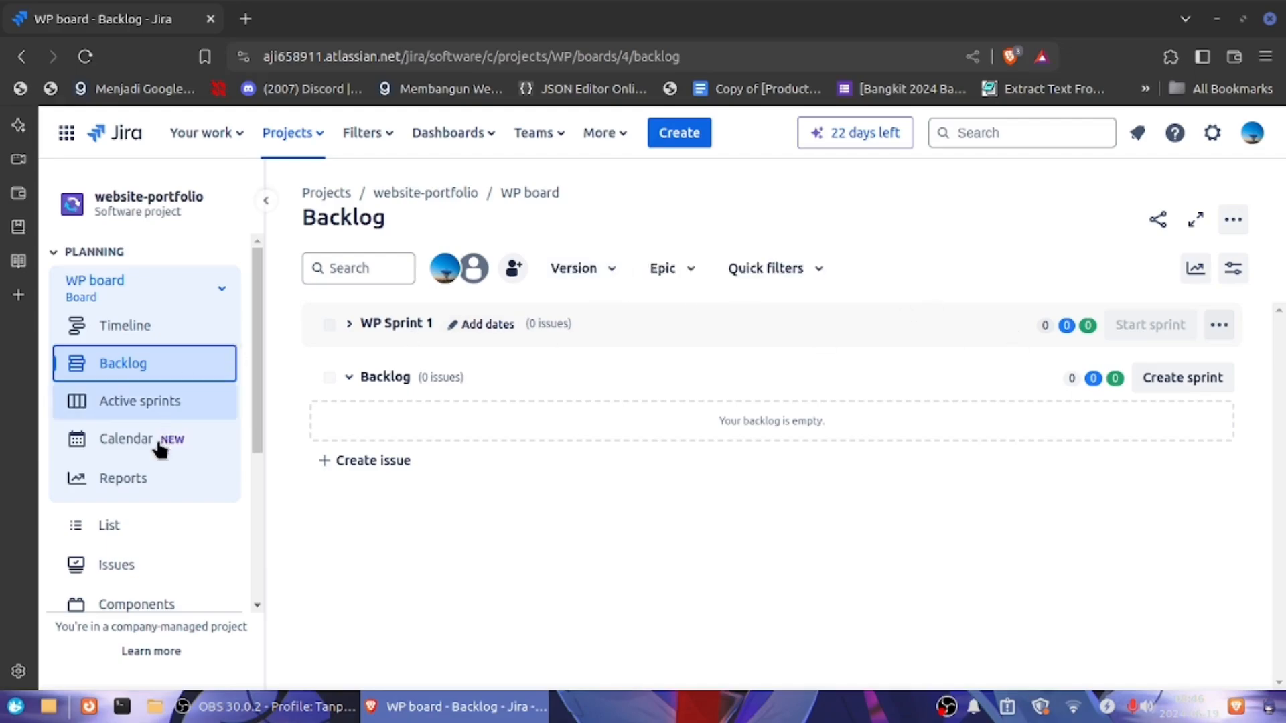
# Open the "Fitur Project" epic from the project's issues and assign it to your own account.
pyautogui.click(140, 572)
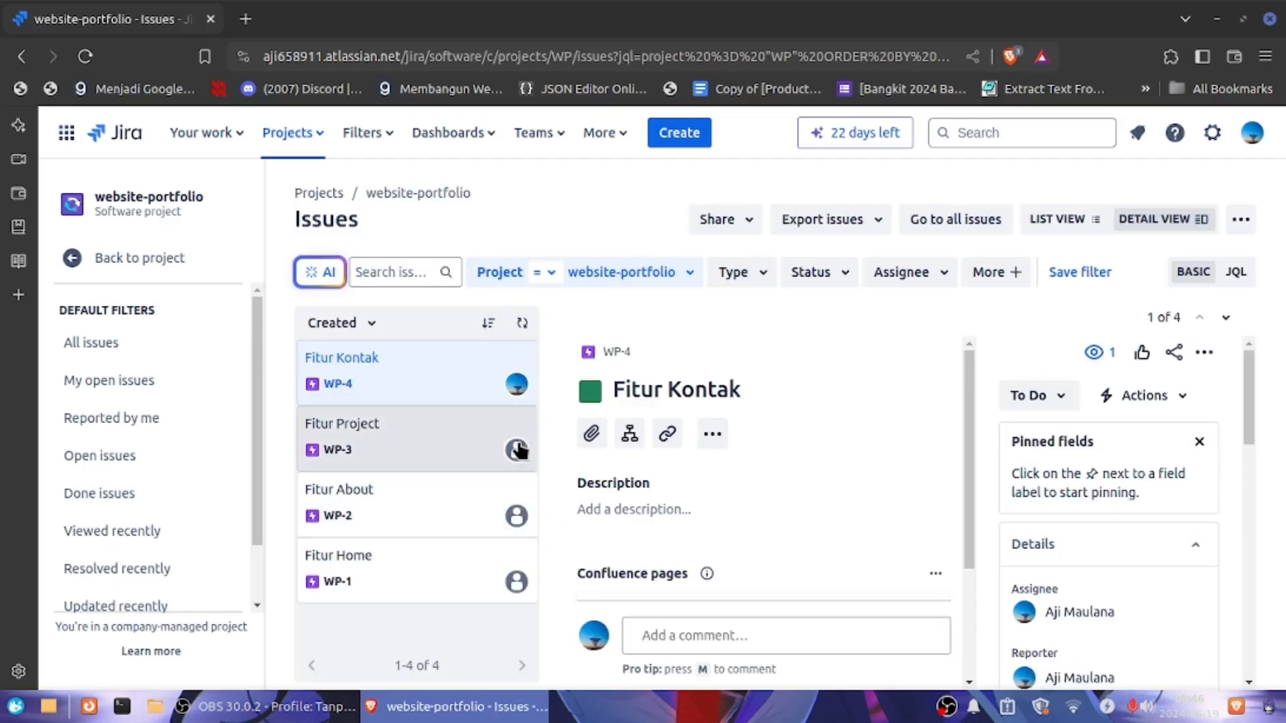
pyautogui.click(363, 433)
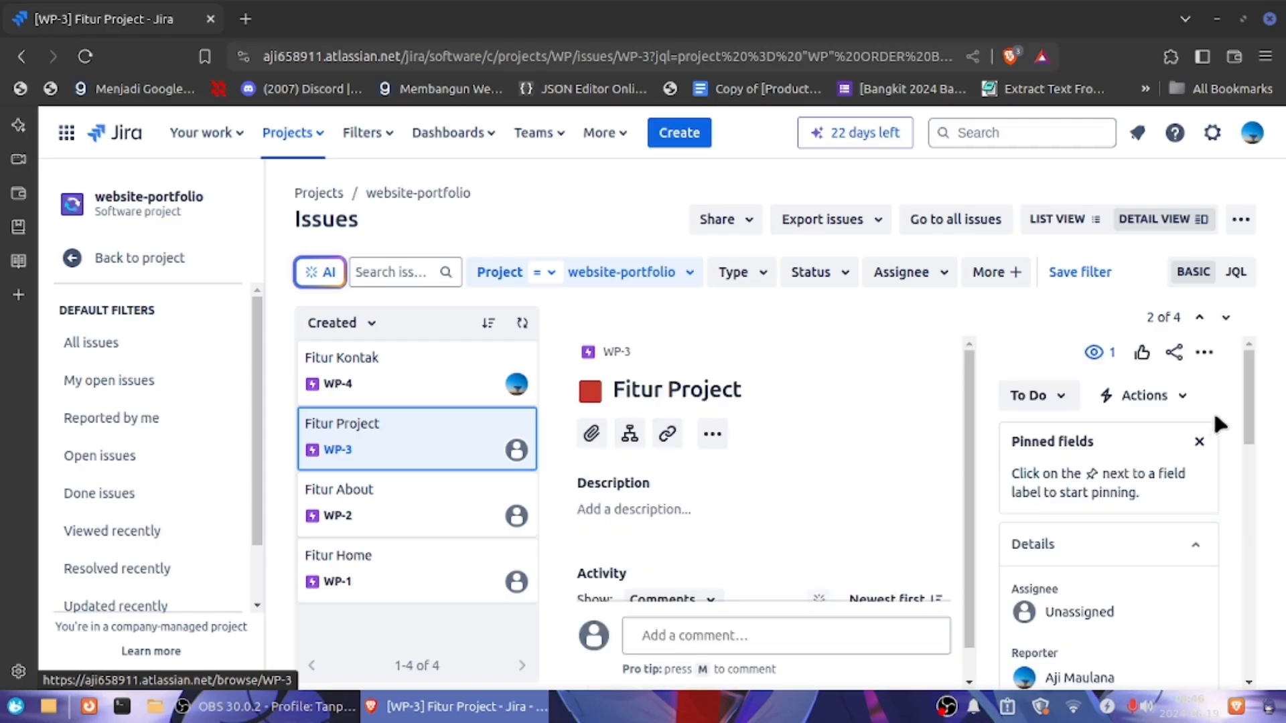
pyautogui.scroll(-1, 954, 544)
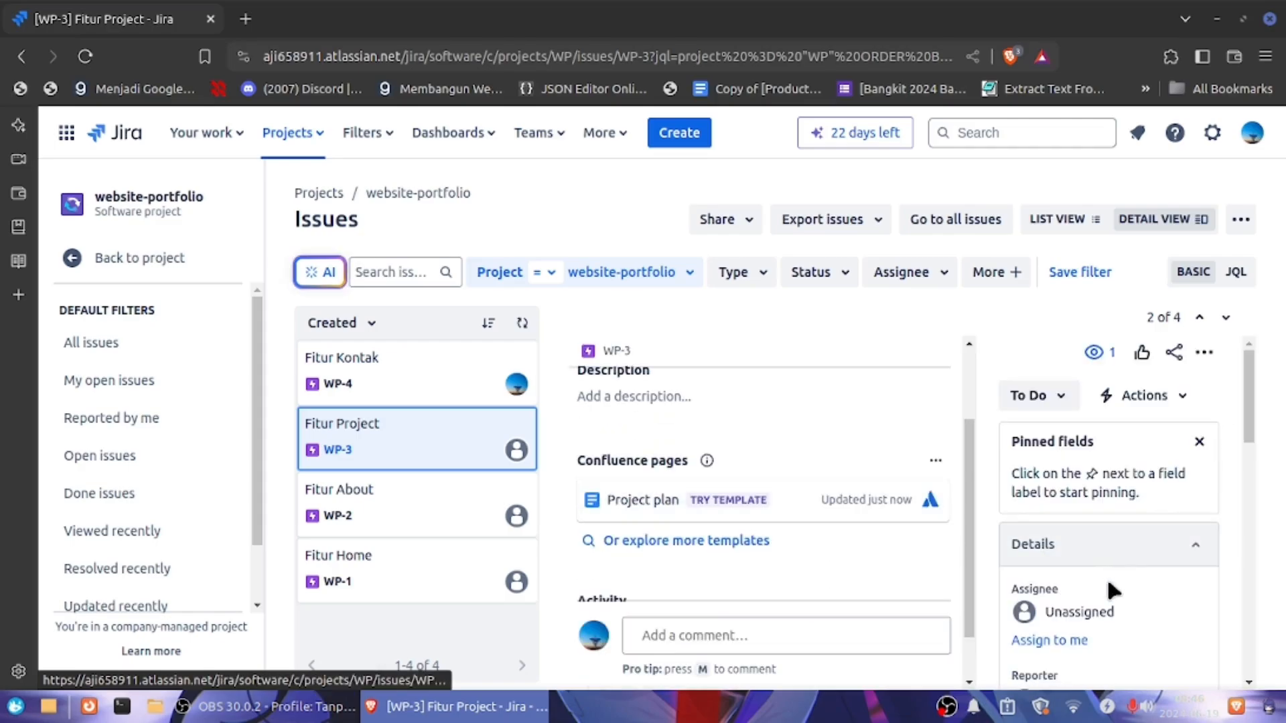
pyautogui.scroll(-3, 1107, 574)
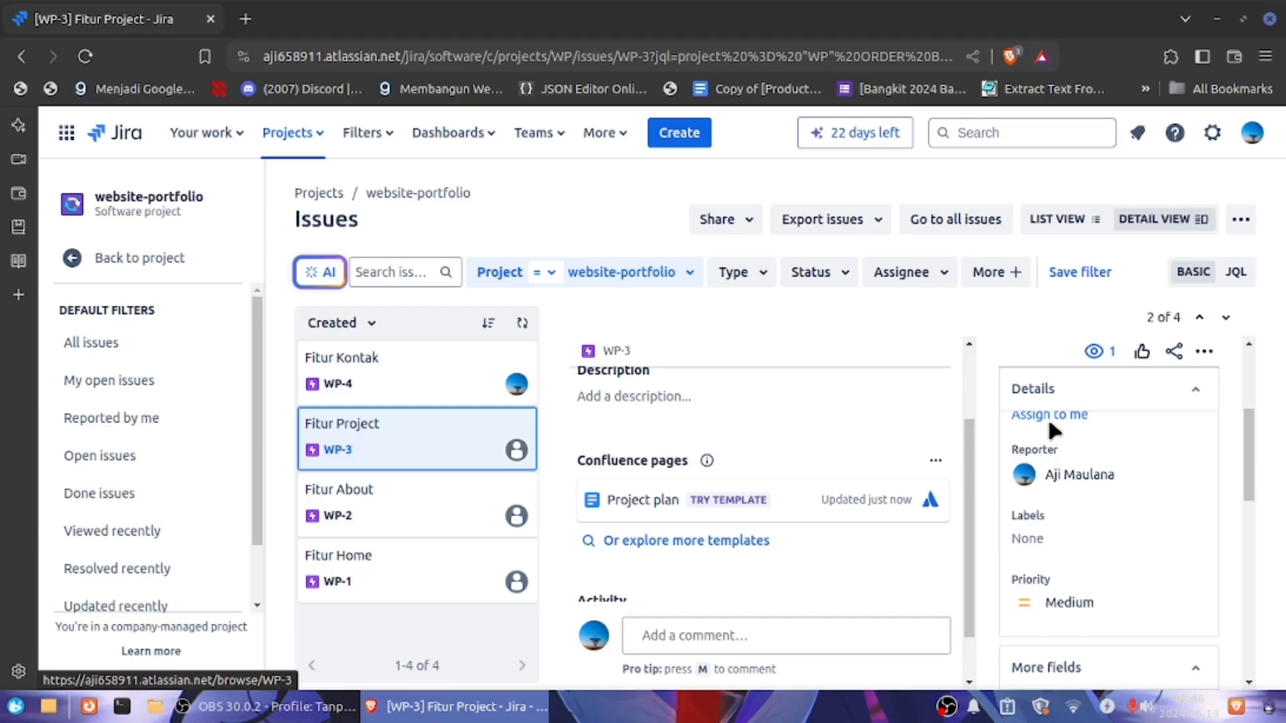
pyautogui.scroll(-1, 1047, 418)
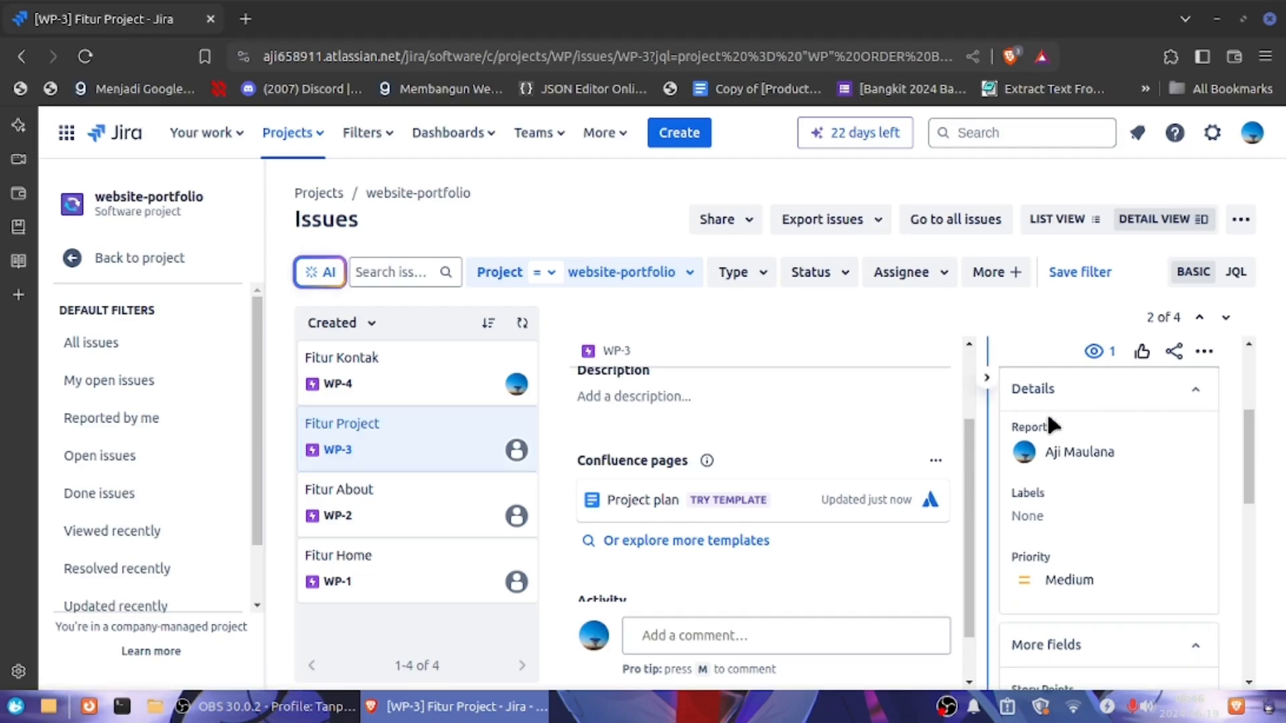
pyautogui.scroll(3, 1065, 489)
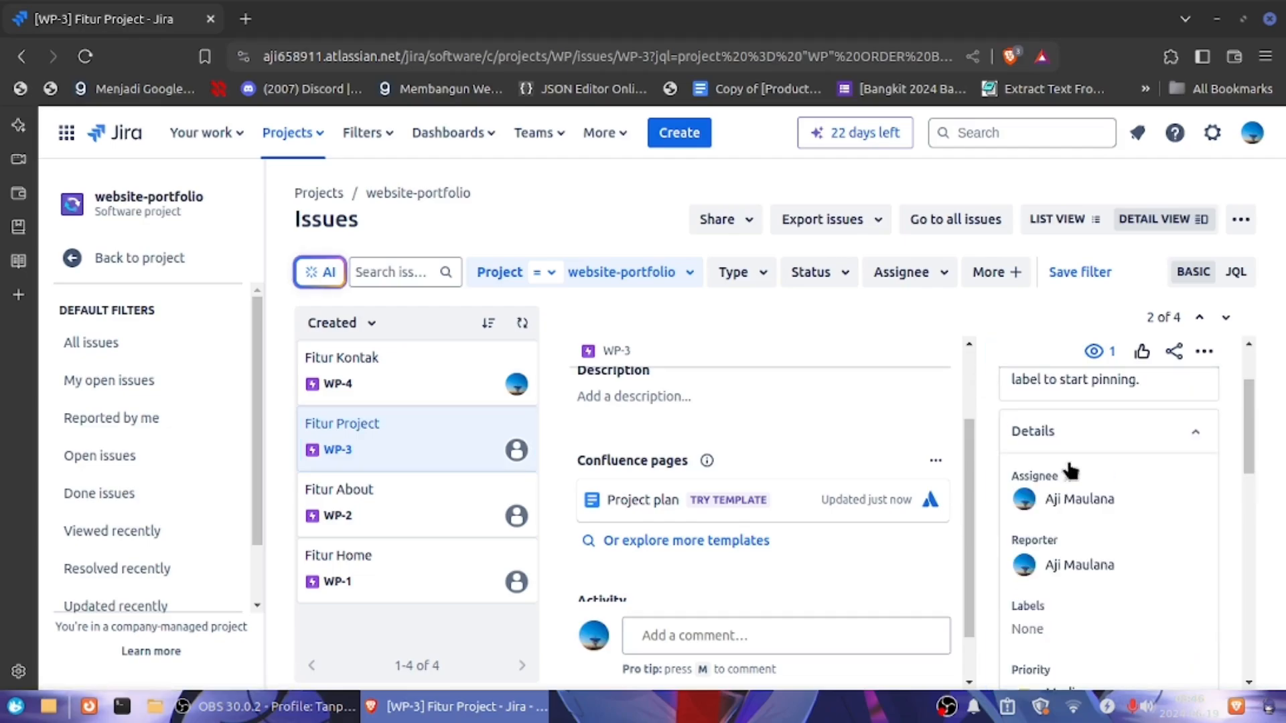
# Set the priority of the "Fitur Project" epic to Highest.
pyautogui.scroll(-3, 1072, 509)
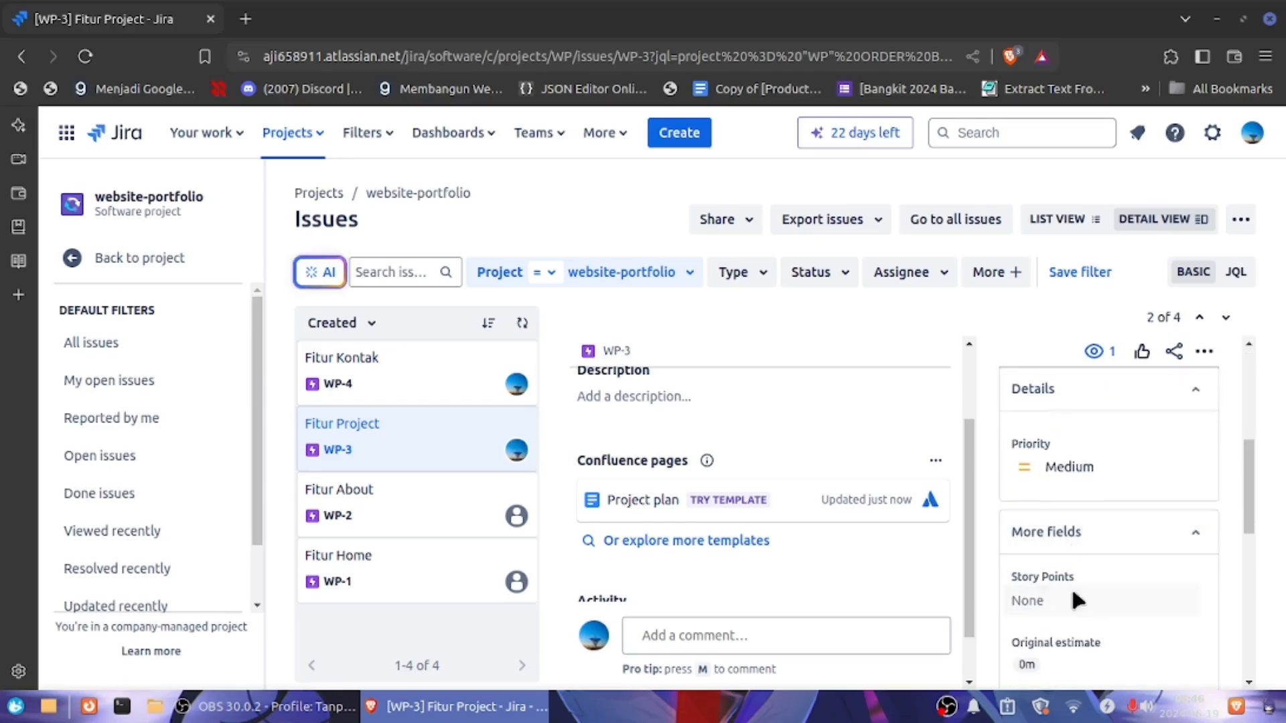
pyautogui.click(1067, 472)
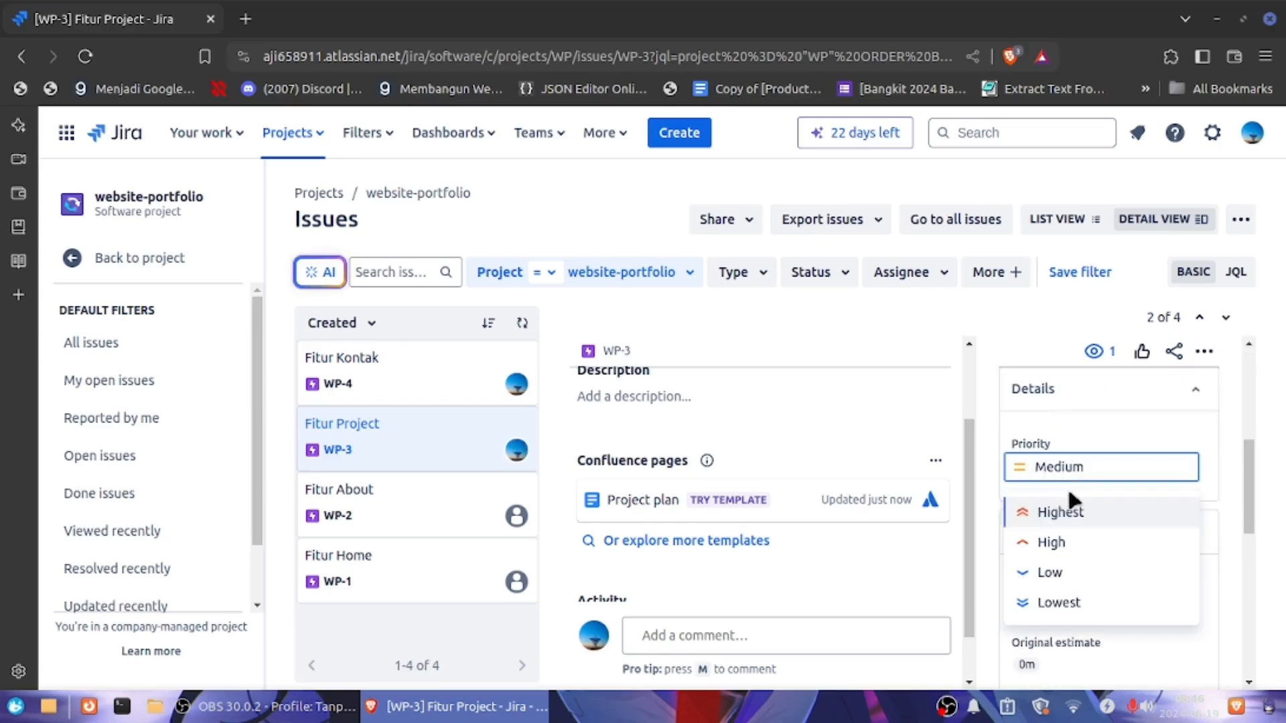
pyautogui.click(1064, 514)
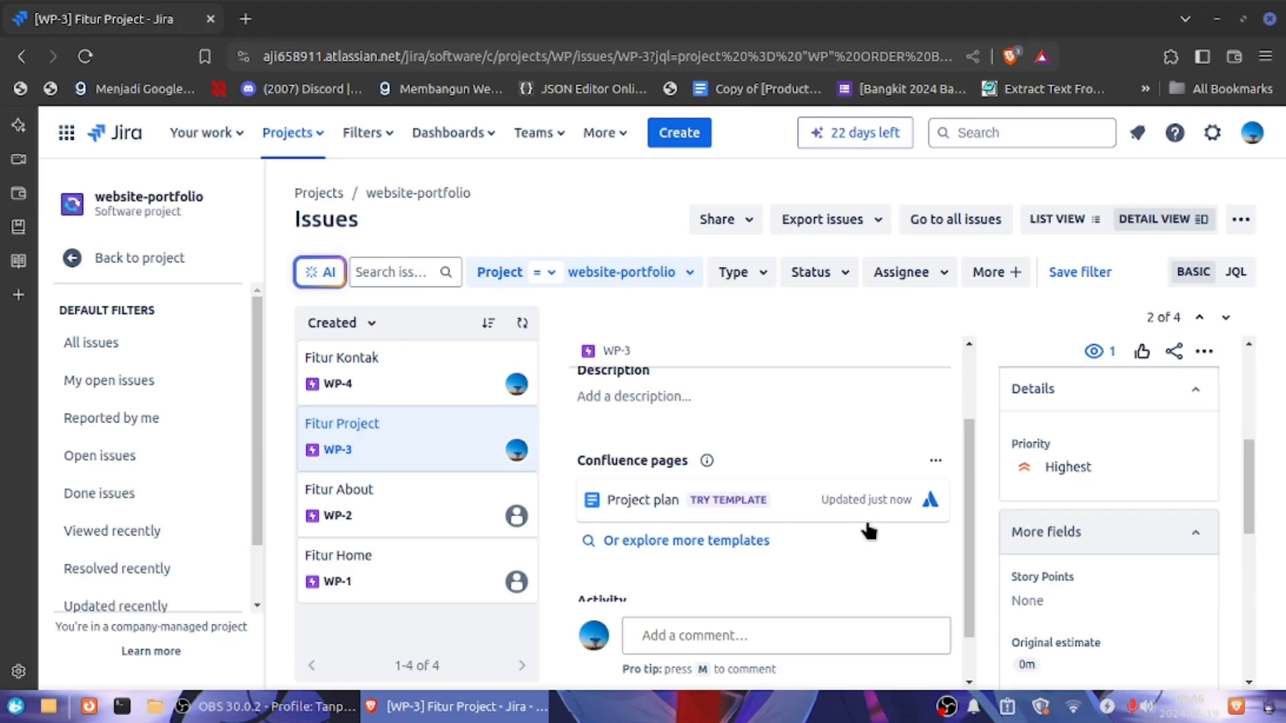
# Open the "Fitur About" epic and assign it to your own account.
pyautogui.click(516, 525)
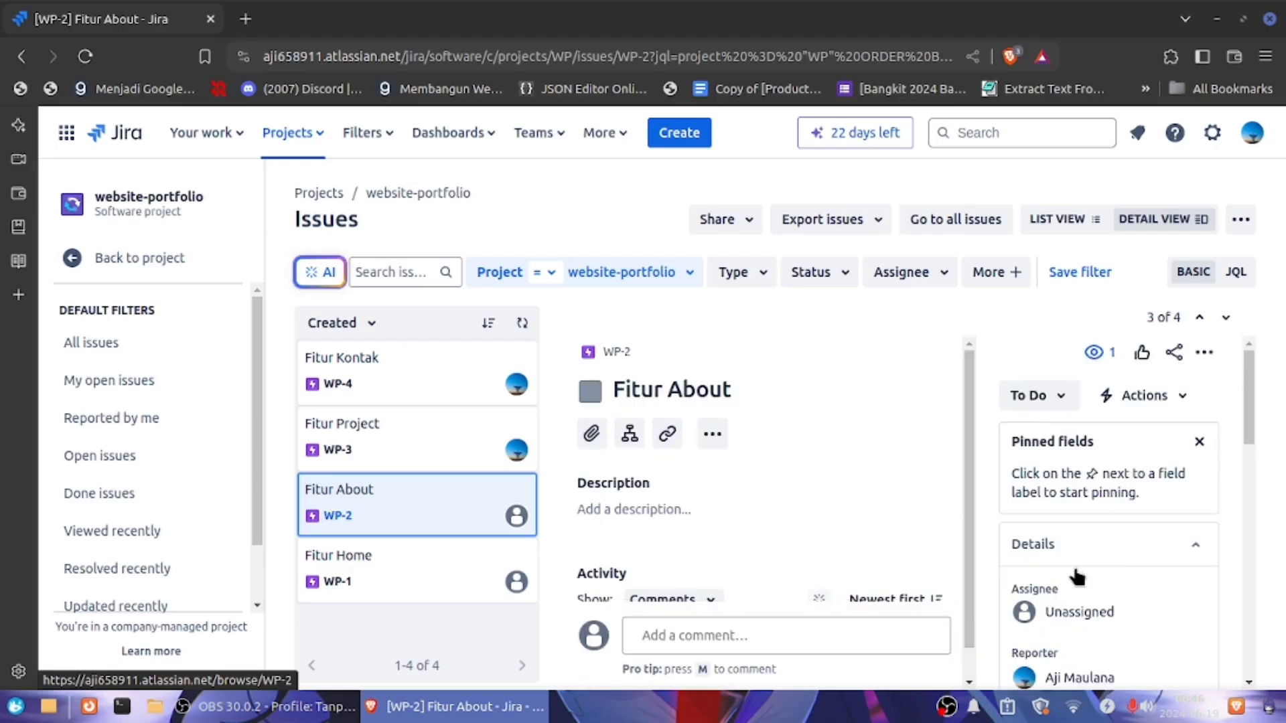
pyautogui.scroll(-2, 1077, 576)
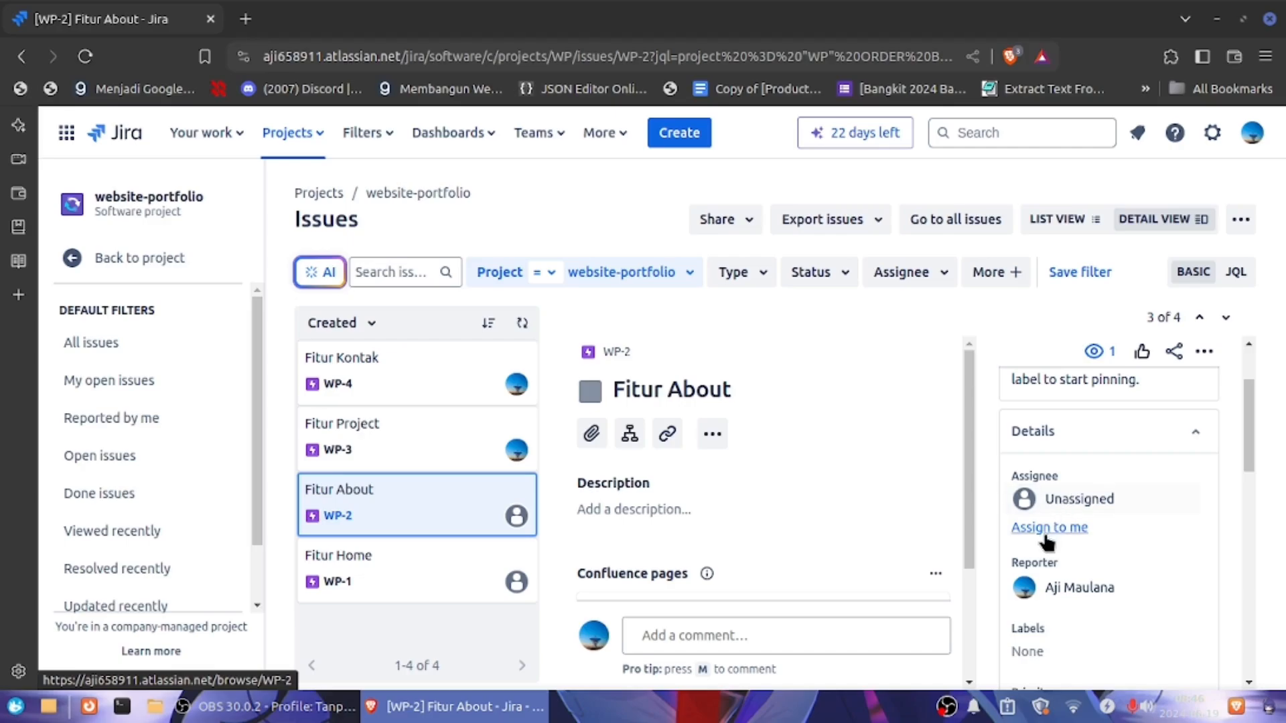
pyautogui.click(1045, 532)
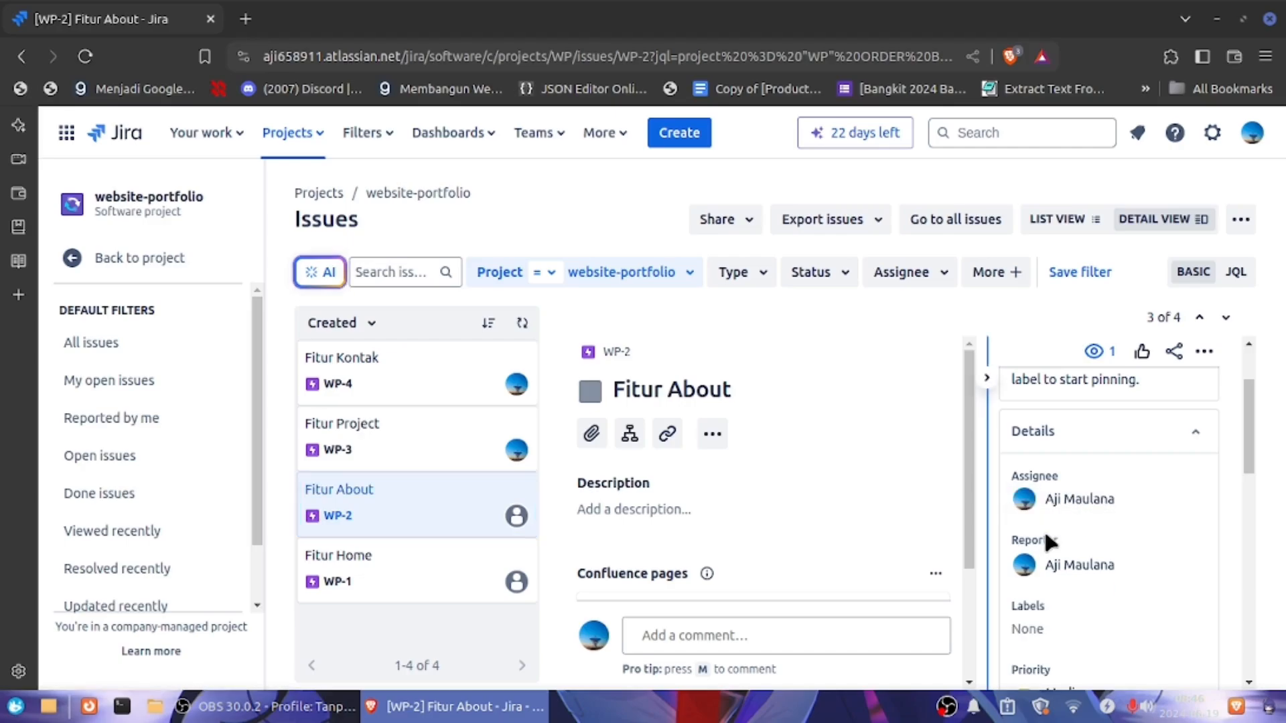
# Set the priority of the "Fitur About" epic to Highest.
pyautogui.scroll(-5, 1046, 540)
pyautogui.scroll(3, 1047, 544)
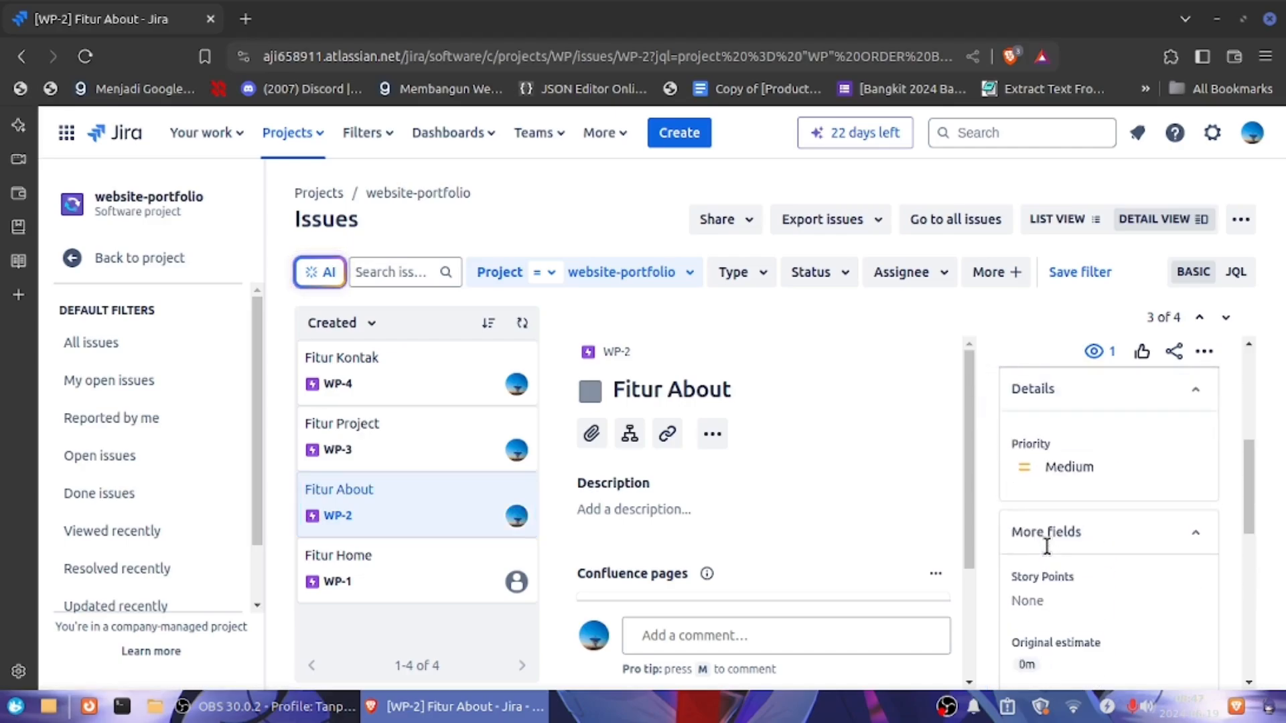
pyautogui.click(1035, 475)
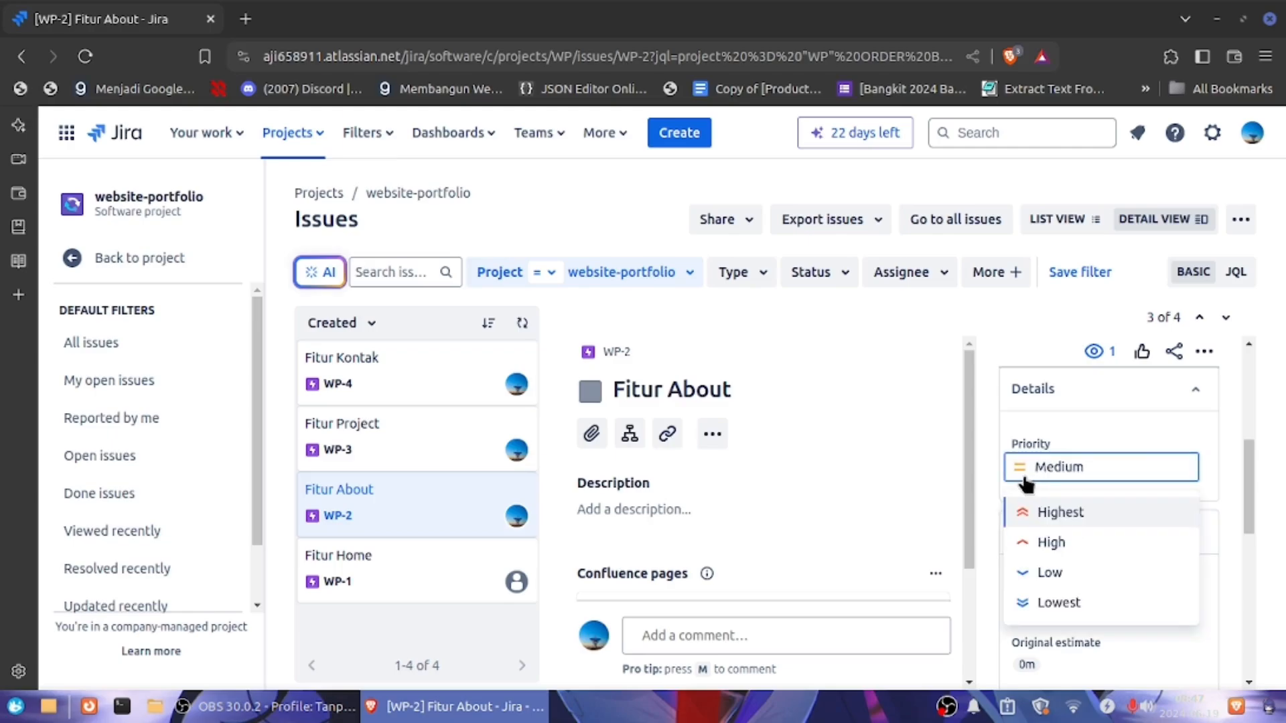
pyautogui.click(1038, 515)
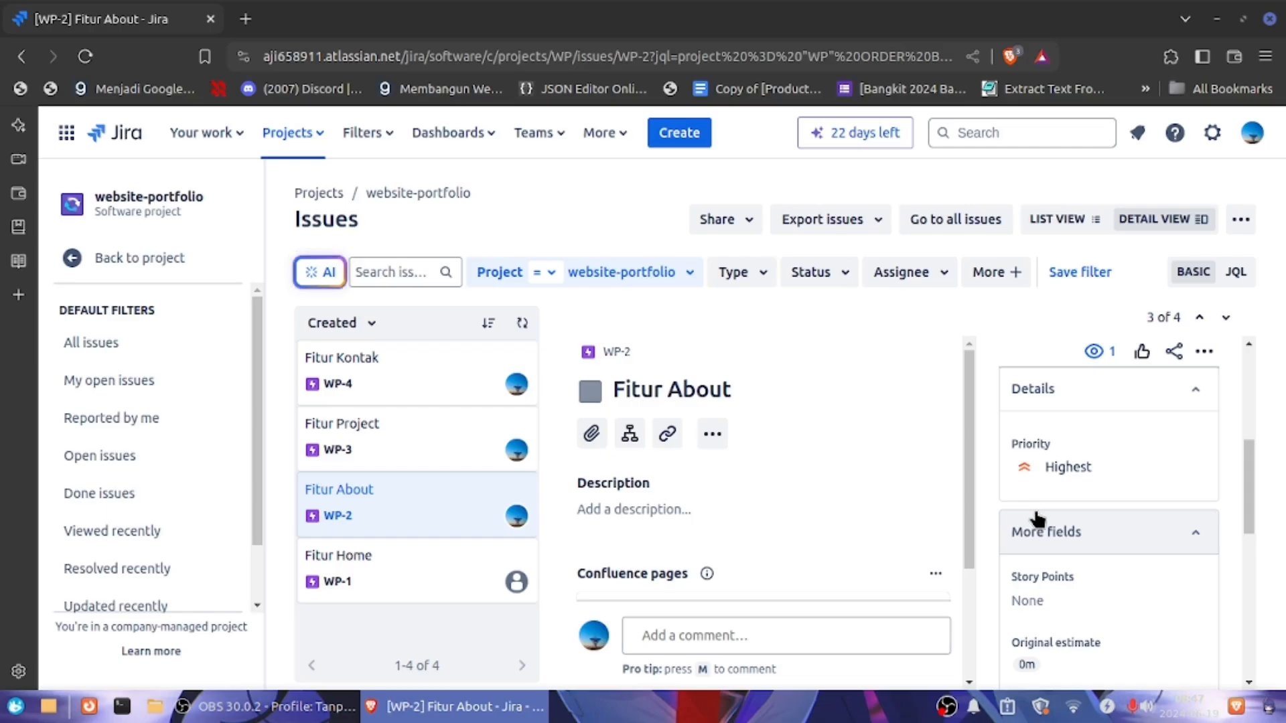
# Open the "Fitur Home" epic and assign it to your own account.
pyautogui.click(460, 578)
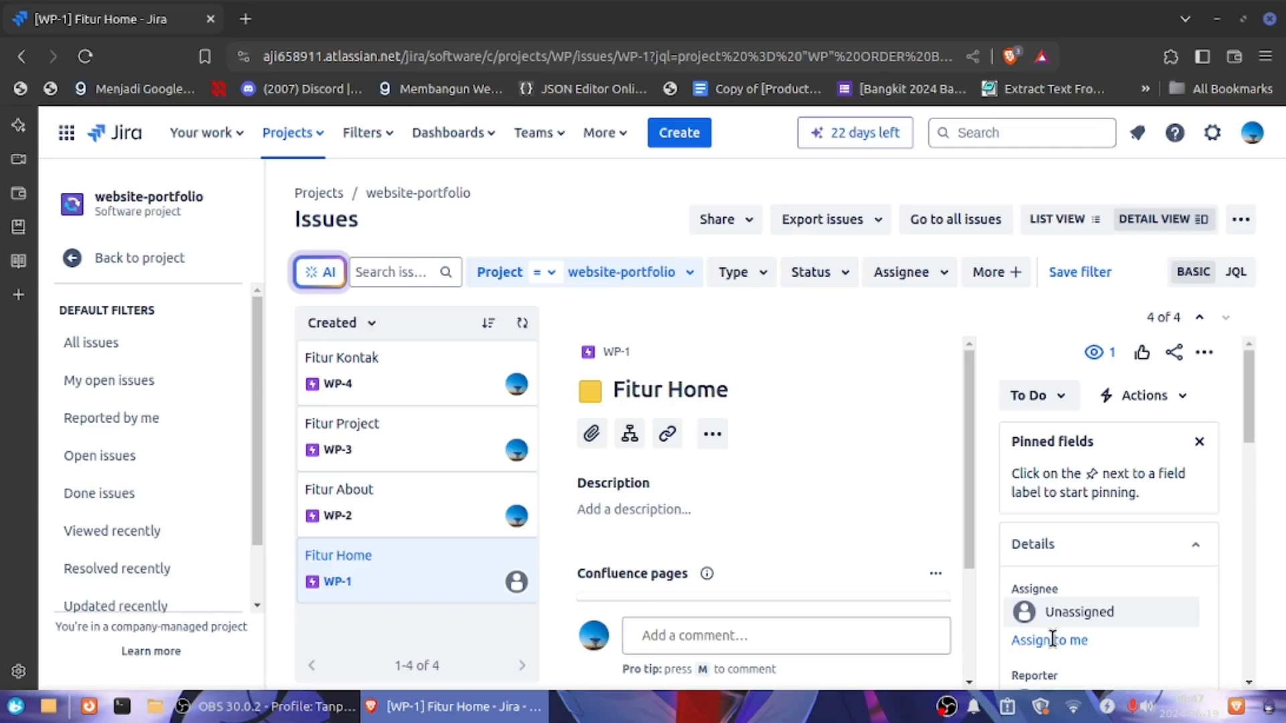
pyautogui.click(1058, 613)
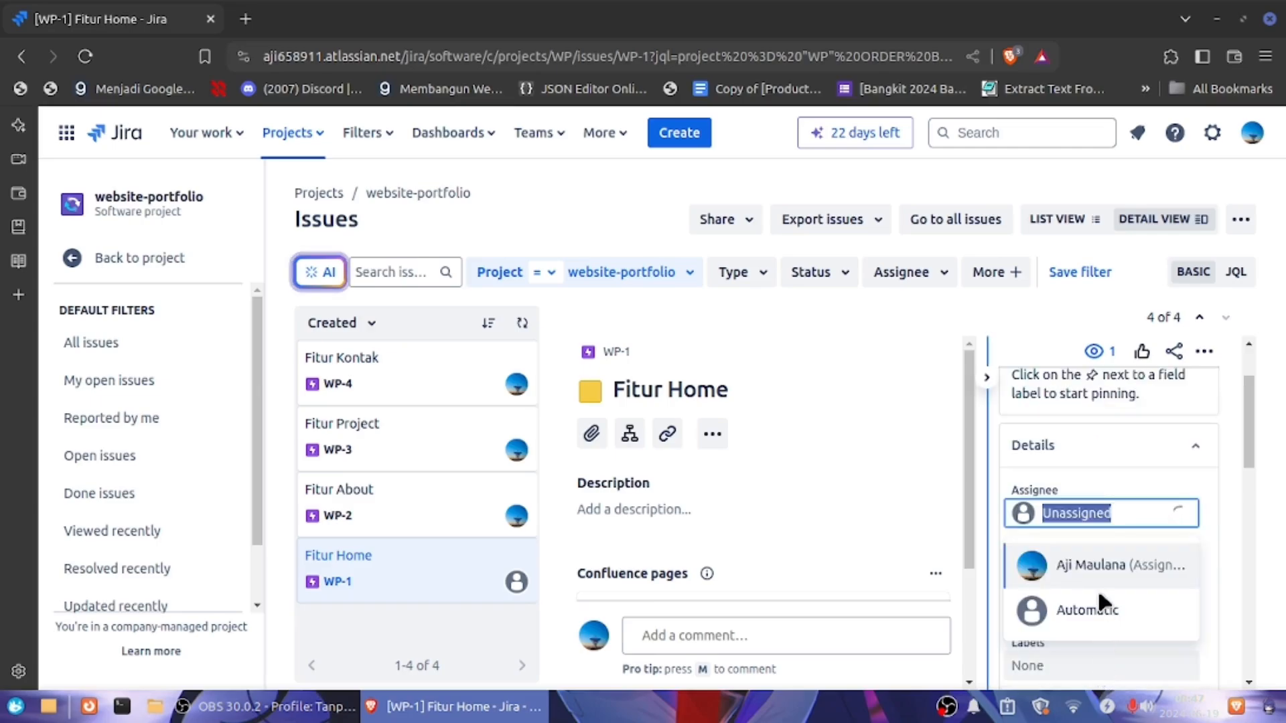
pyautogui.click(1095, 565)
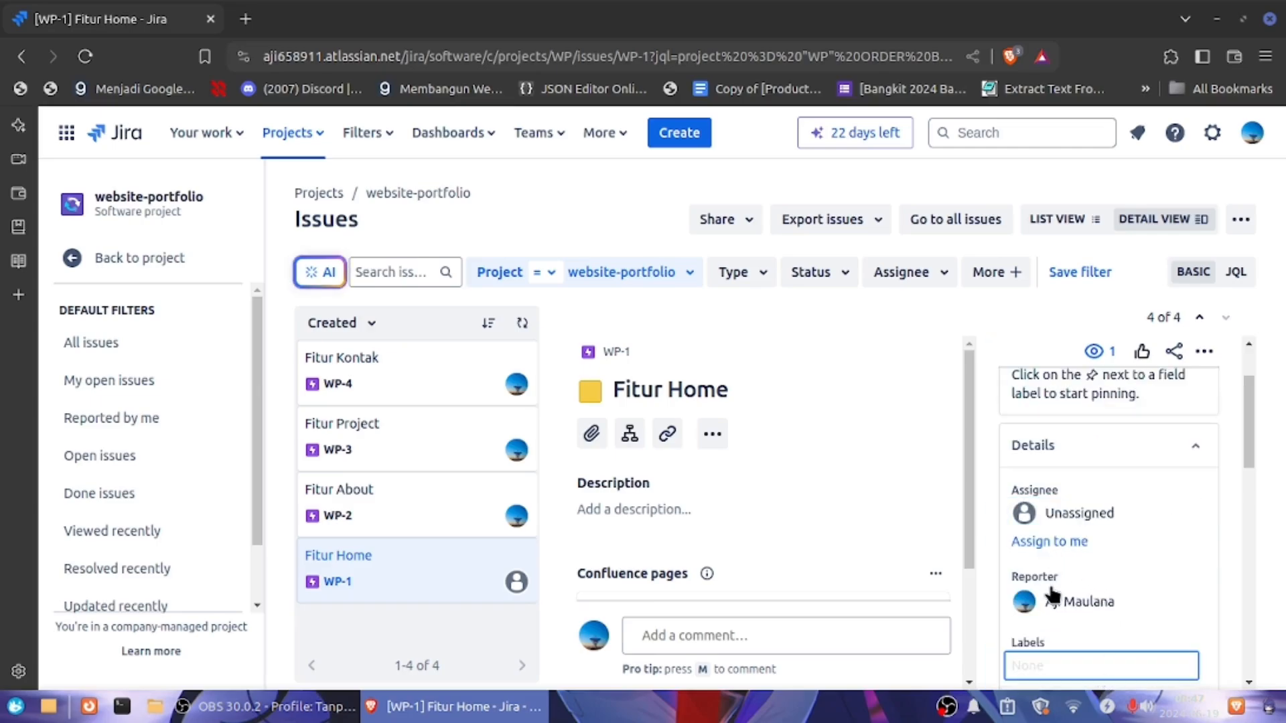
pyautogui.click(1048, 541)
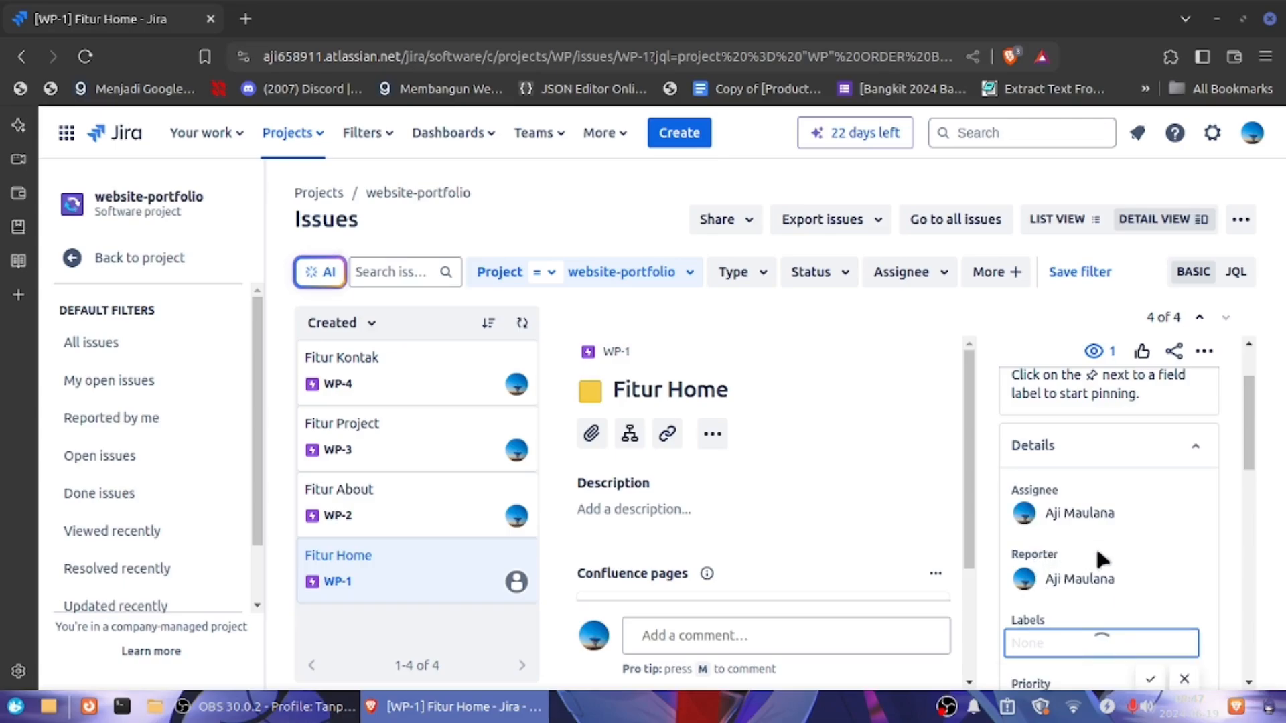
# Examine the additional fields, Confluence pages and activity section of the "Fitur Home" epic.
pyautogui.scroll(-5, 1105, 555)
pyautogui.scroll(-3, 1045, 573)
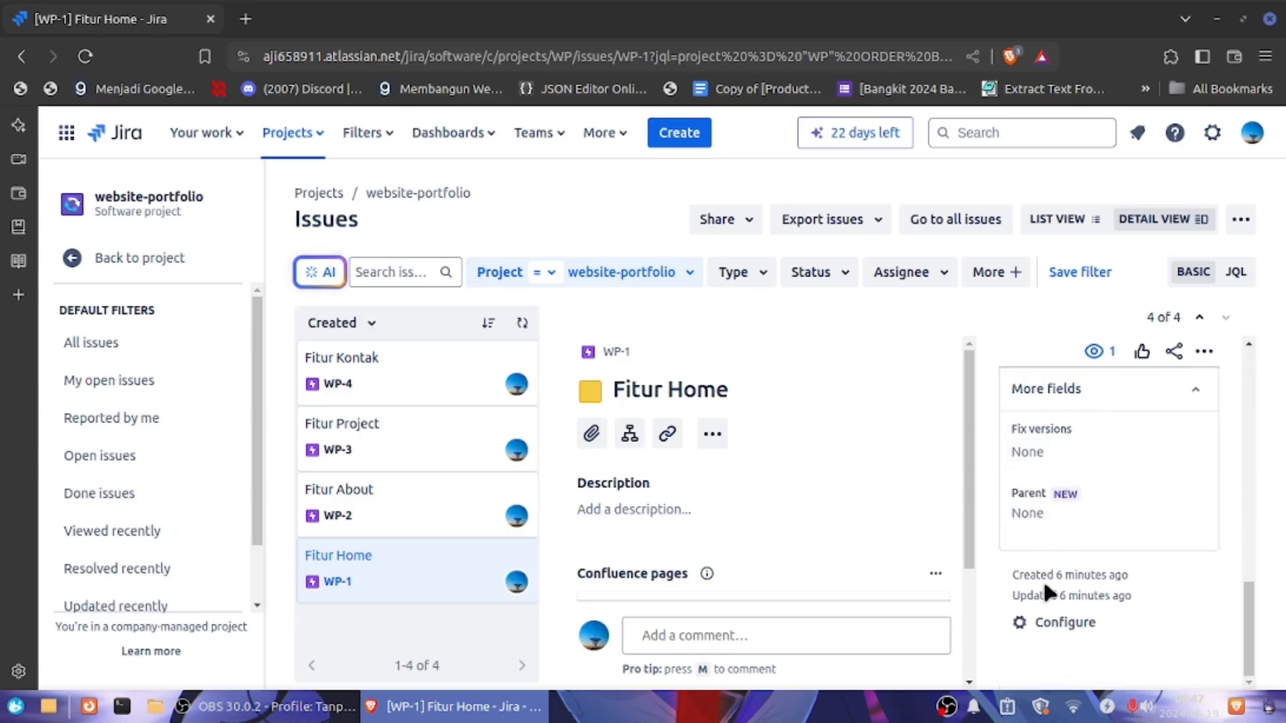
pyautogui.scroll(3, 1070, 529)
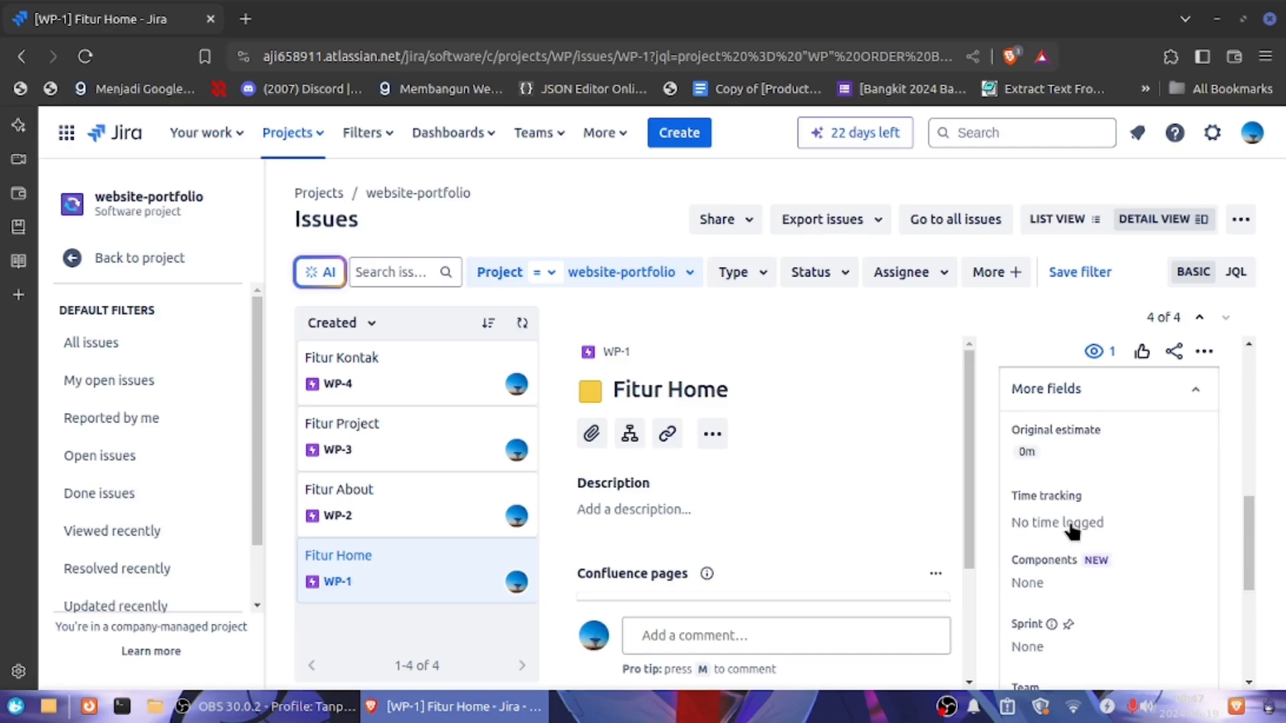
pyautogui.scroll(-3, 693, 563)
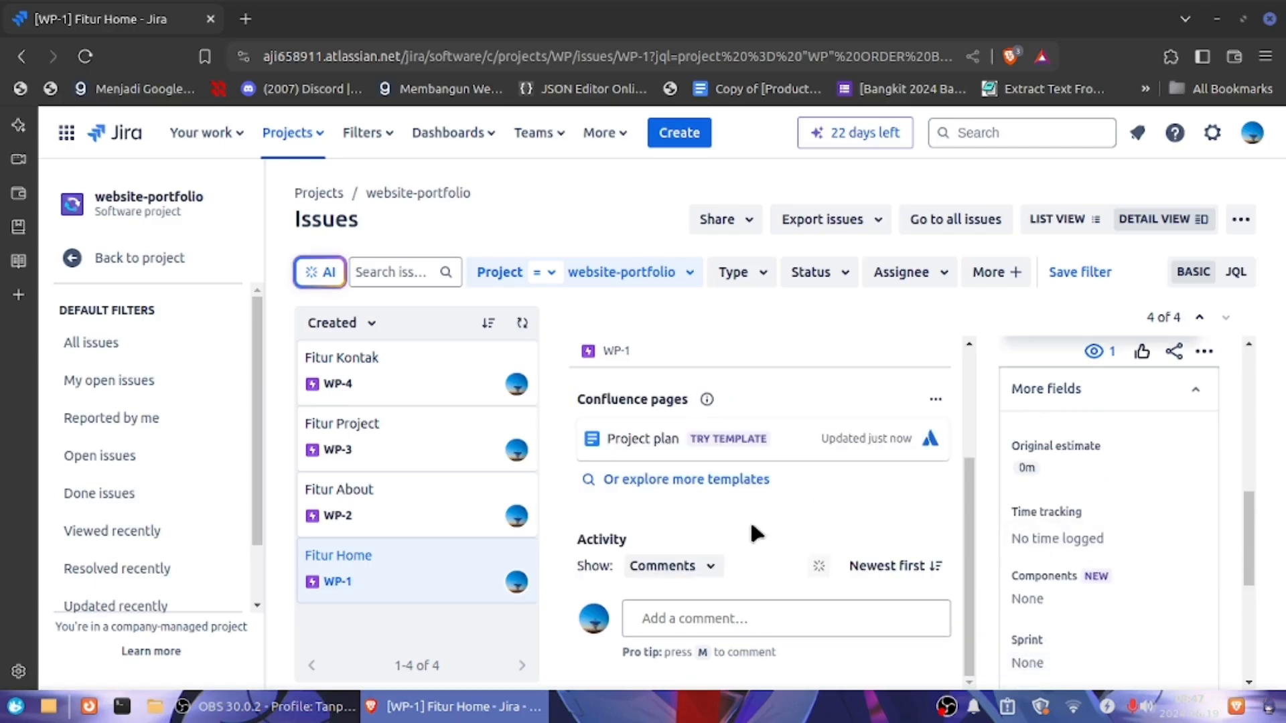
pyautogui.scroll(3, 767, 576)
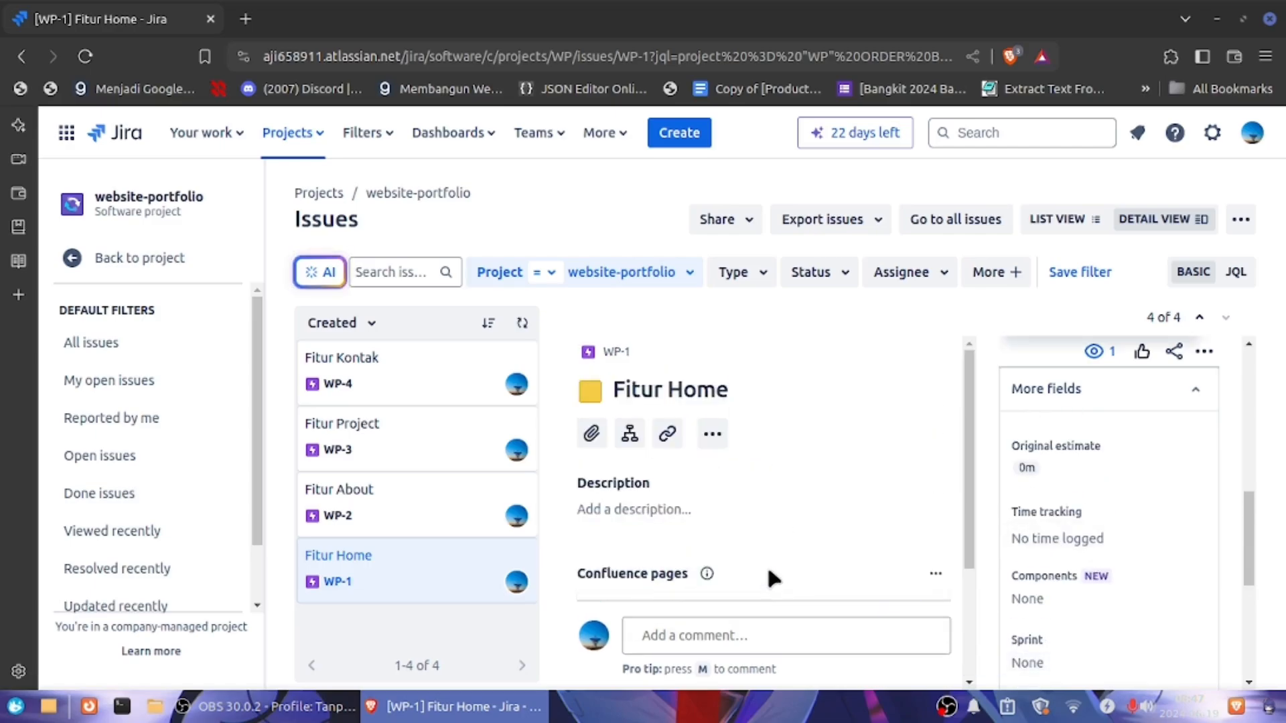
# Leave the website-portfolio issue list and open the project's backlog.
pyautogui.click(123, 351)
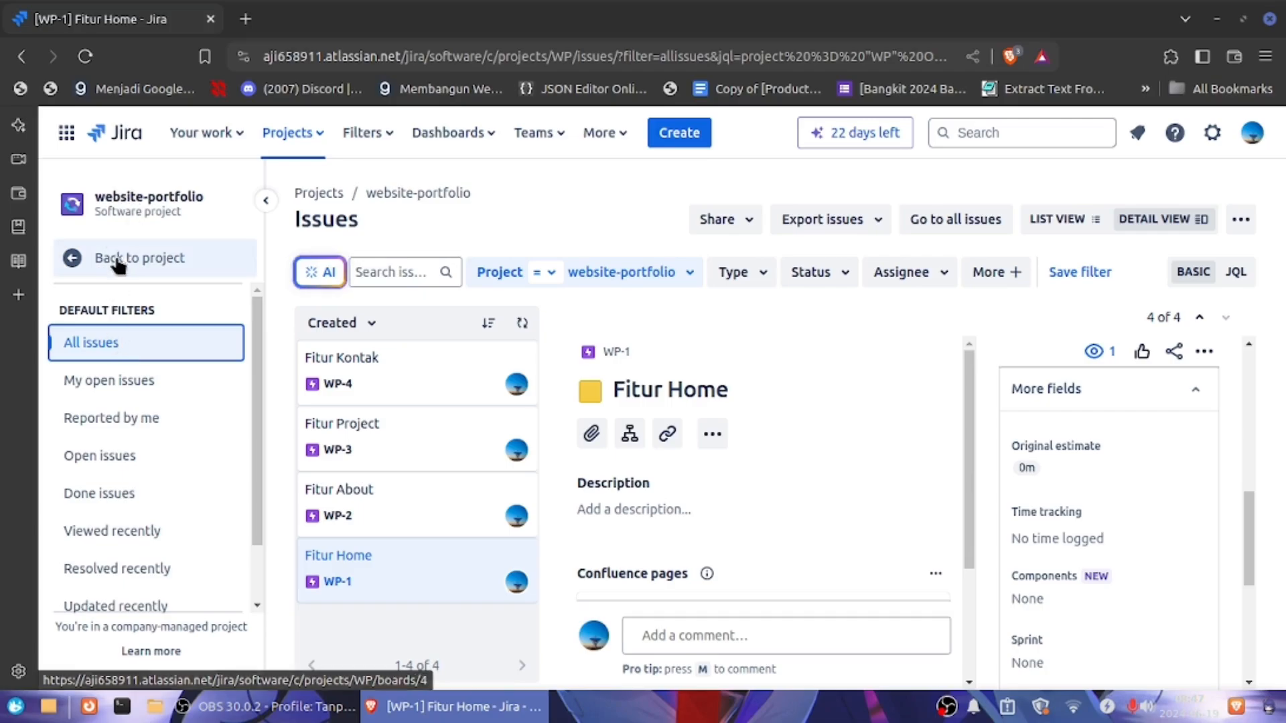
pyautogui.scroll(-2, 139, 539)
pyautogui.scroll(2, 134, 415)
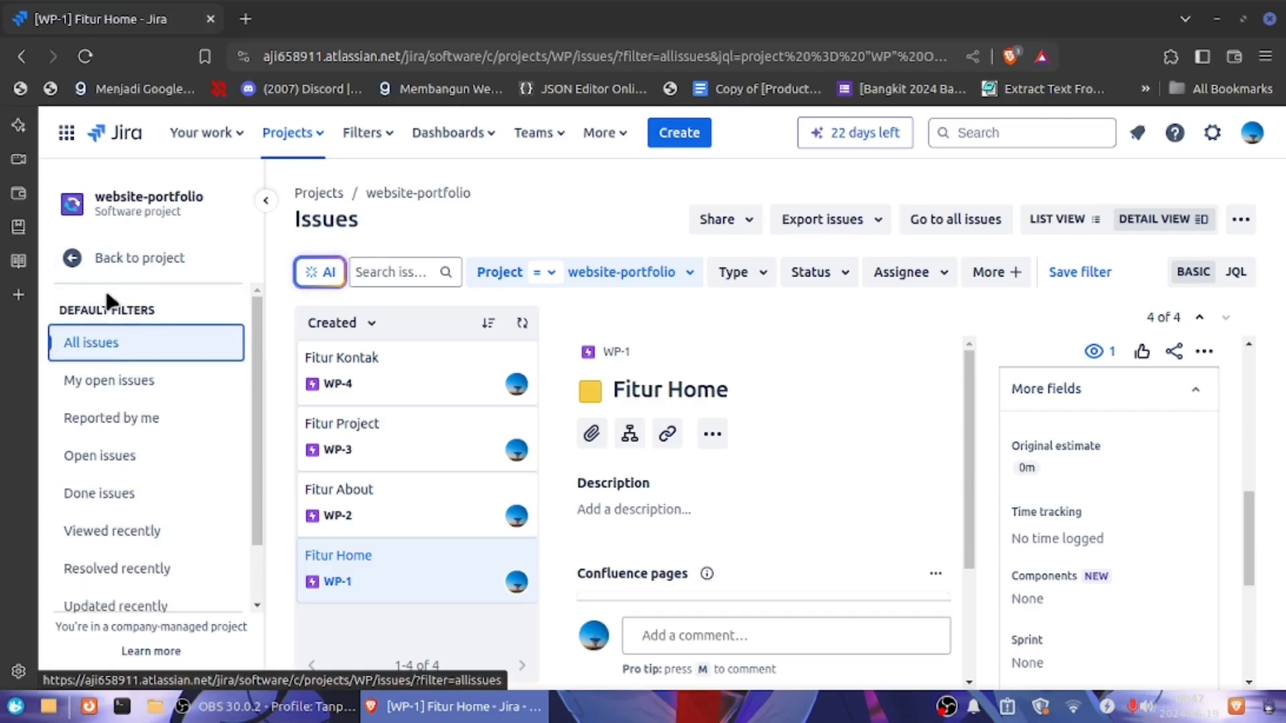
pyautogui.click(79, 265)
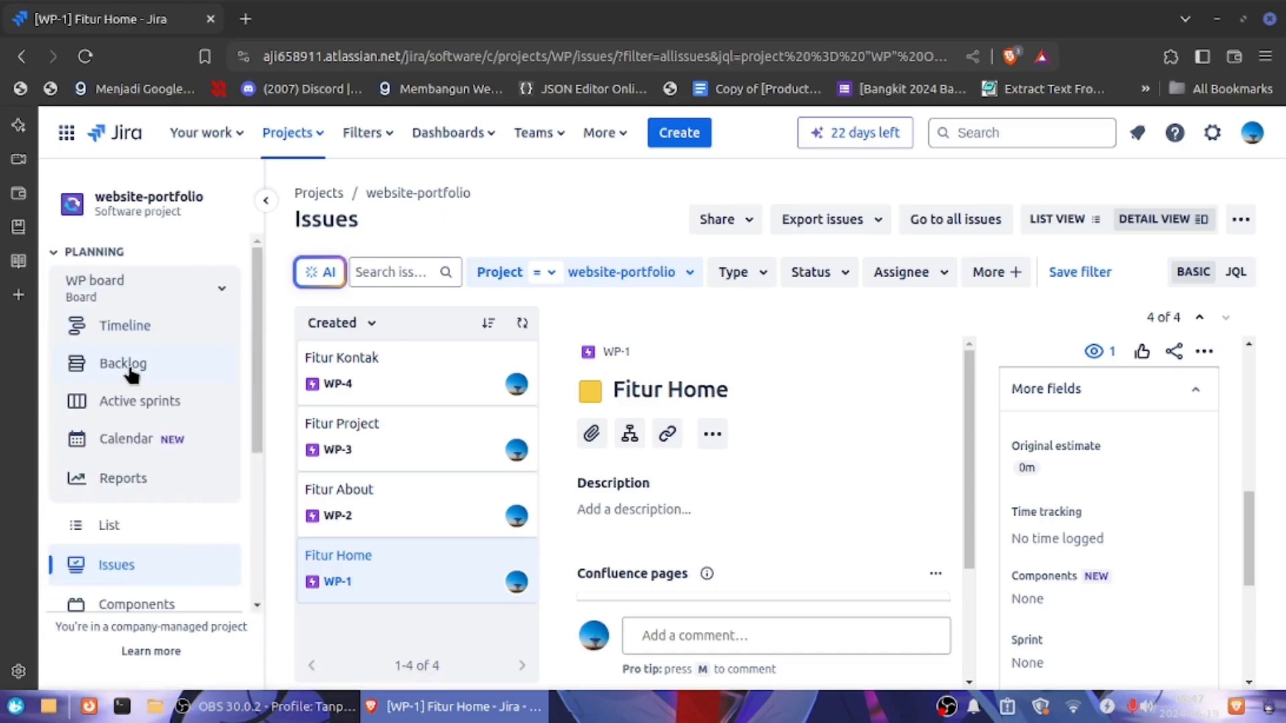
pyautogui.click(141, 370)
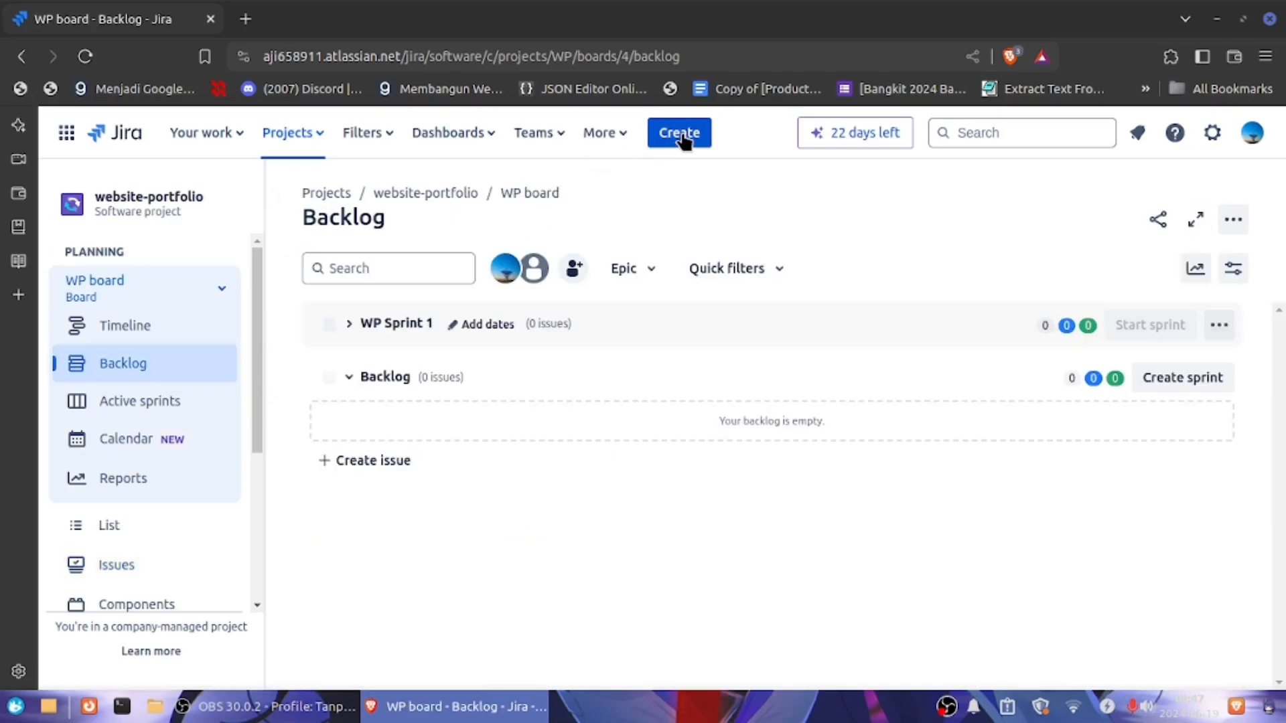
# Start creating a new issue and set its issue type to Story.
pyautogui.click(680, 134)
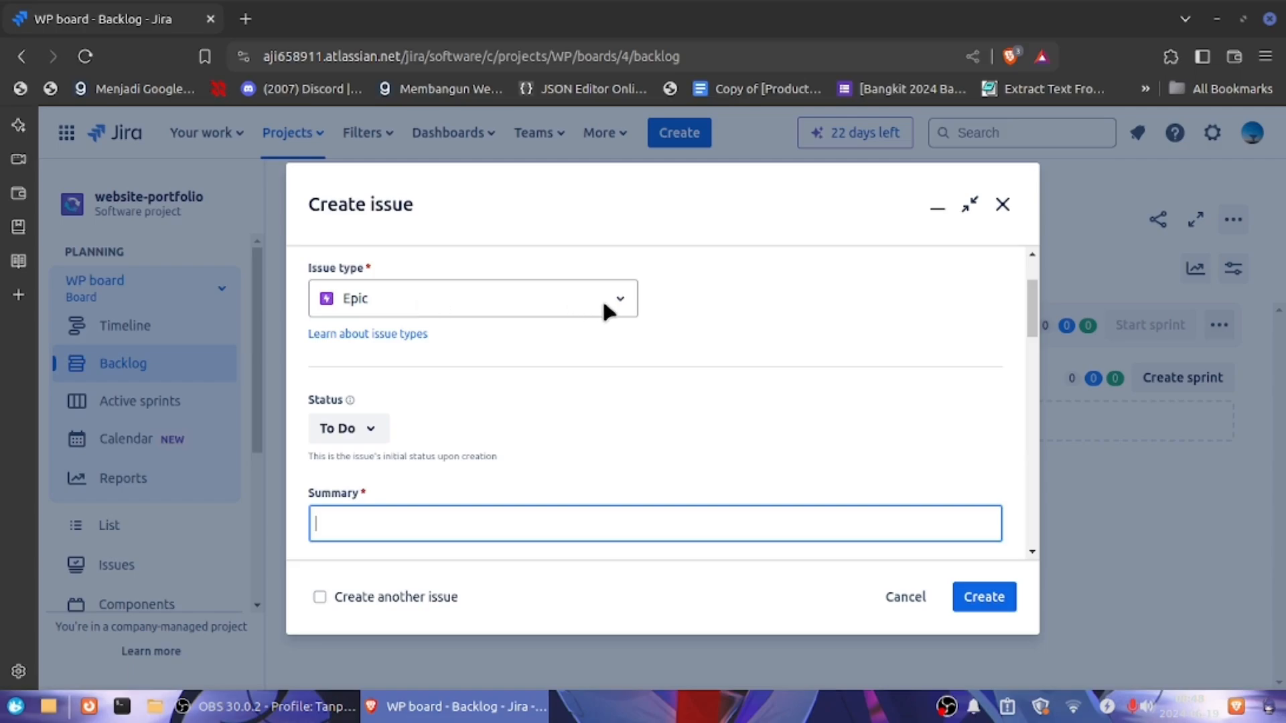
pyautogui.click(619, 306)
pyautogui.click(620, 306)
pyautogui.click(621, 306)
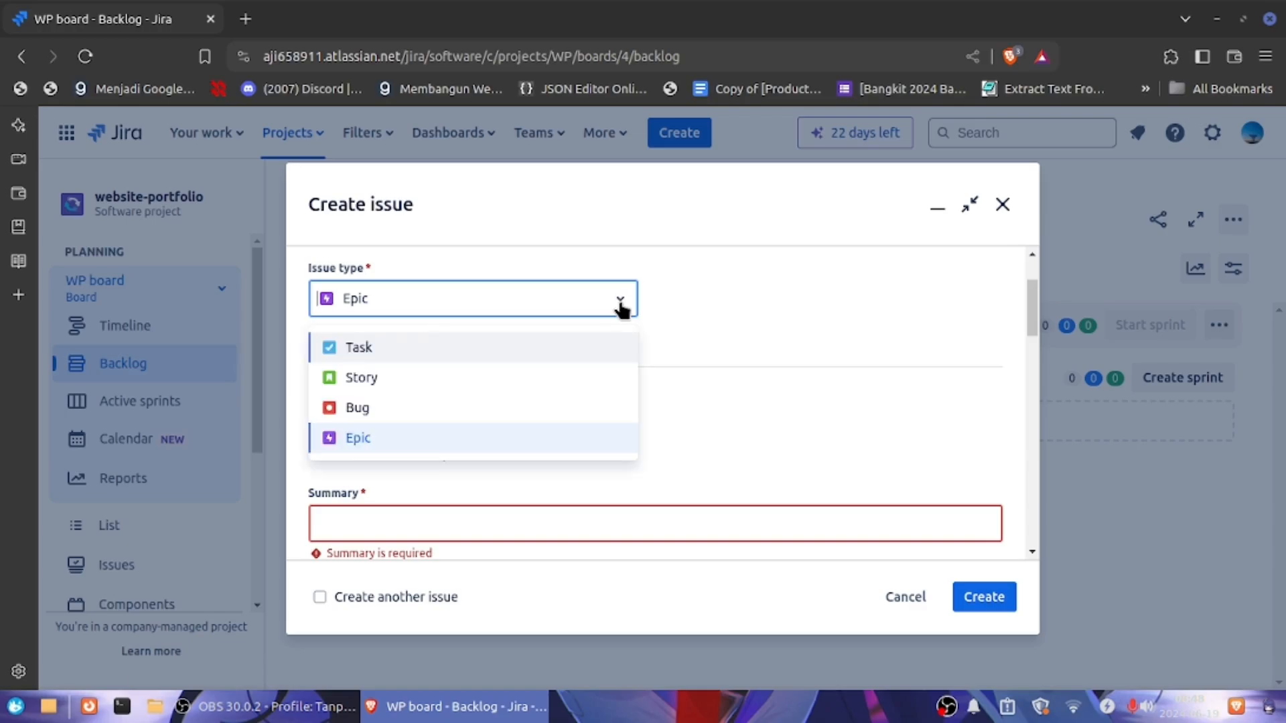
pyautogui.click(377, 378)
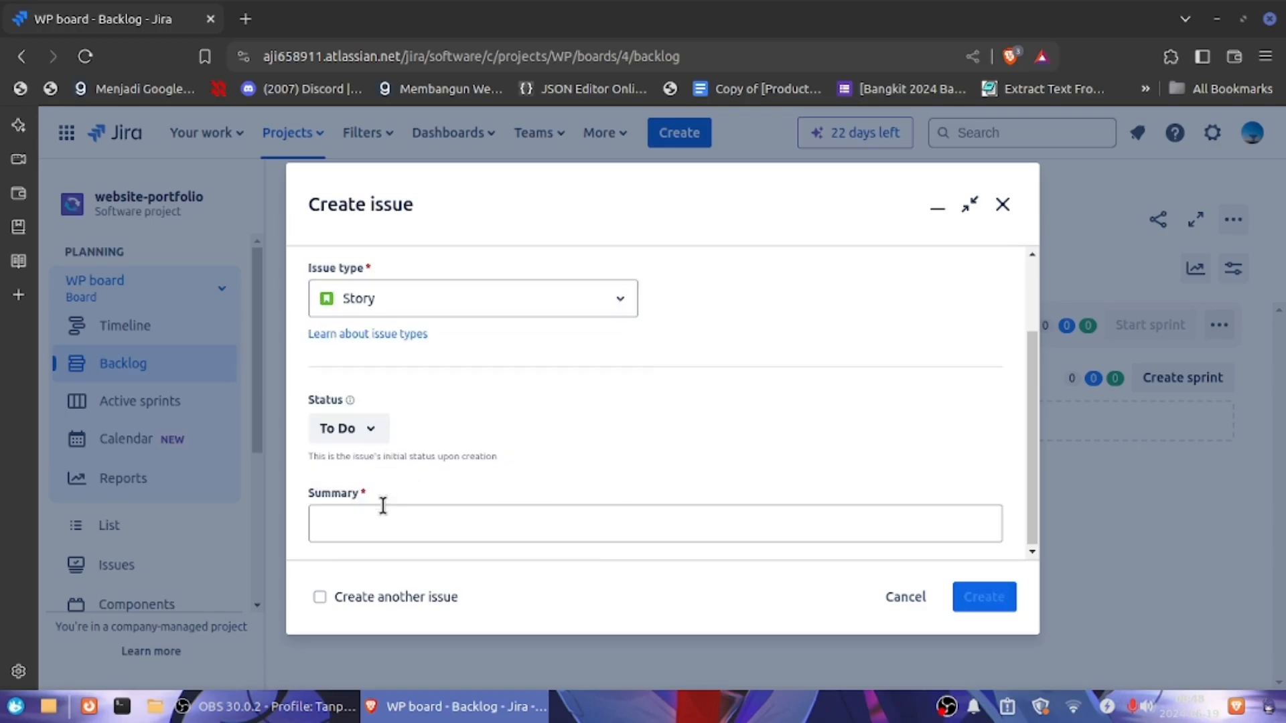
# Enter "Detail Fitur Home" as the summary of the new story.
pyautogui.click(386, 521)
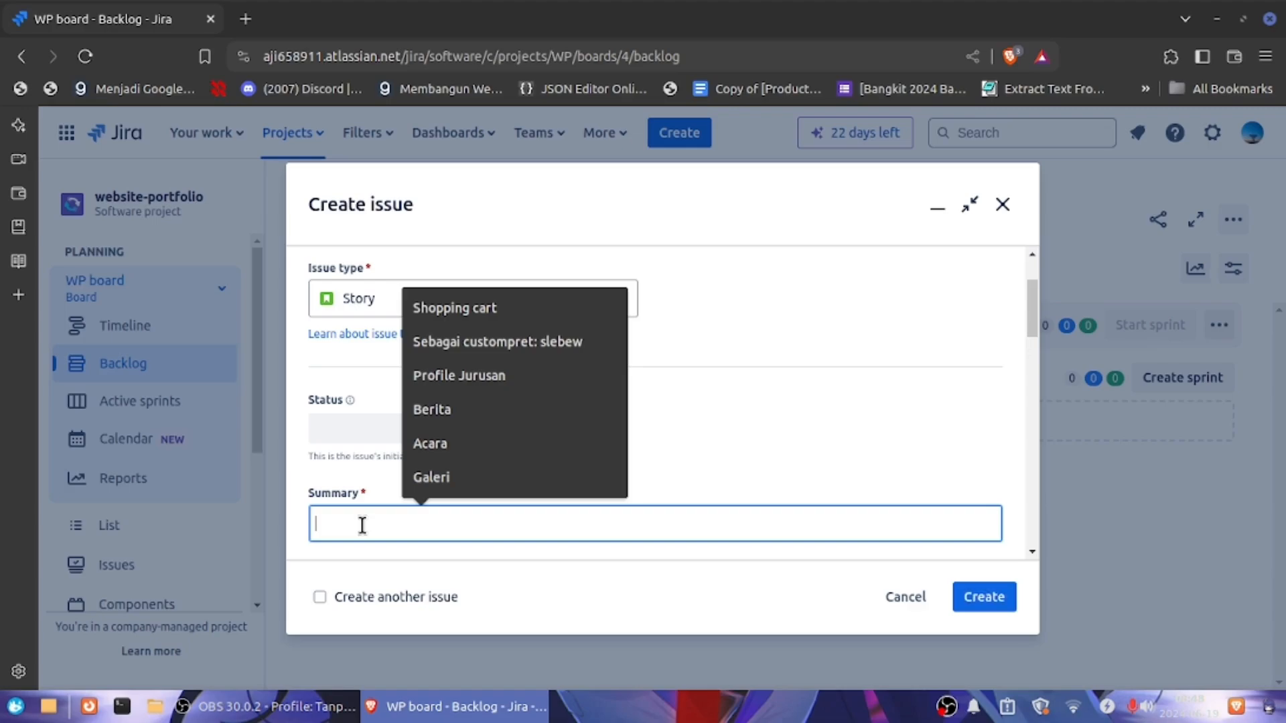
pyautogui.write('Detail s')
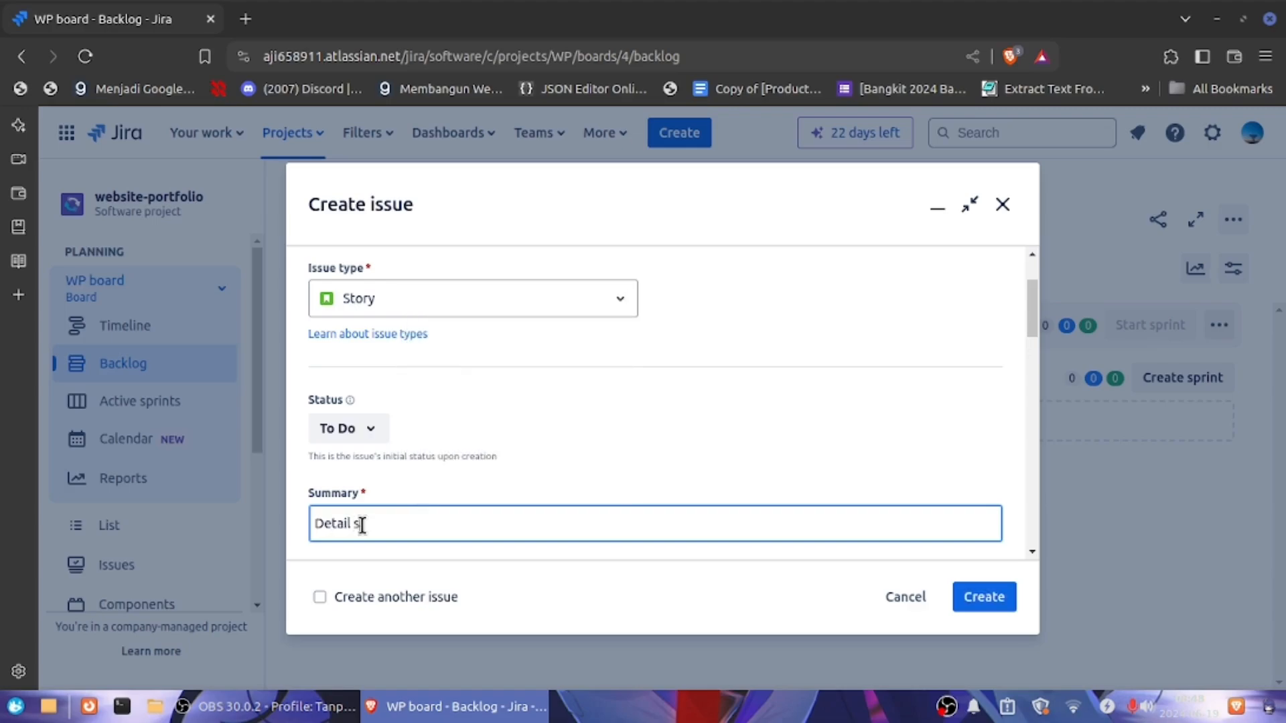
pyautogui.write('tu')
pyautogui.press('BackSpace')
pyautogui.press('BackSpace')
pyautogui.press('BackSpace')
pyautogui.press('BackSpace')
pyautogui.press('BackSpace')
pyautogui.write('fITU')
pyautogui.press('BackSpace')
pyautogui.press('BackSpace')
pyautogui.press('BackSpace')
pyautogui.press('BackSpace')
pyautogui.write('Fitur Home')
# Set the new story's parent to the "Fitur Home" epic and its priority to Highest.
pyautogui.scroll(-3, 631, 449)
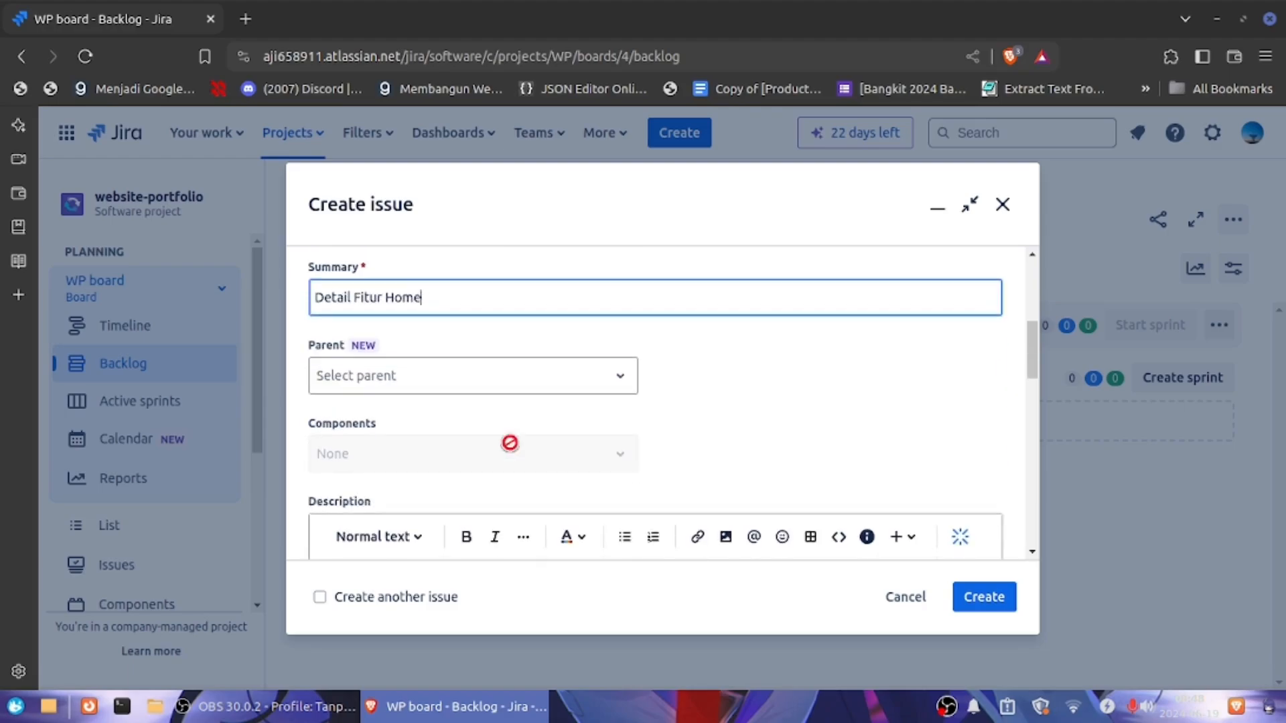
pyautogui.click(476, 376)
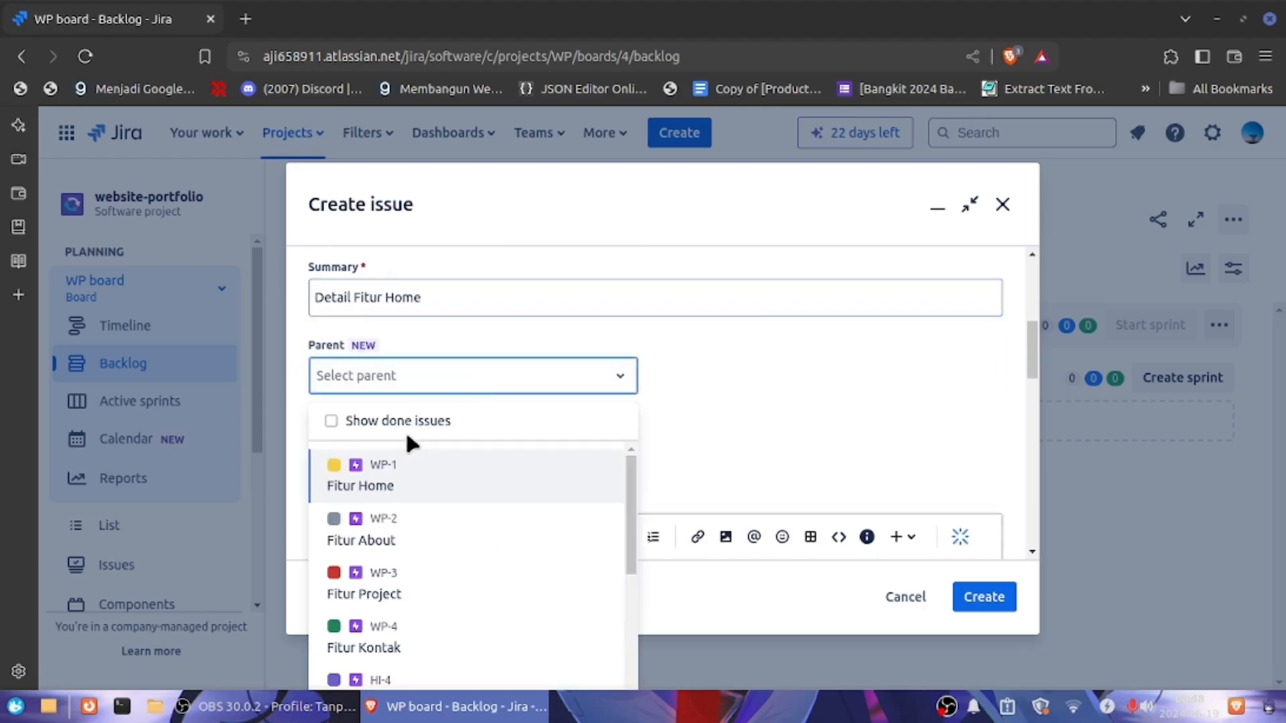
pyautogui.click(386, 488)
pyautogui.scroll(-3, 563, 402)
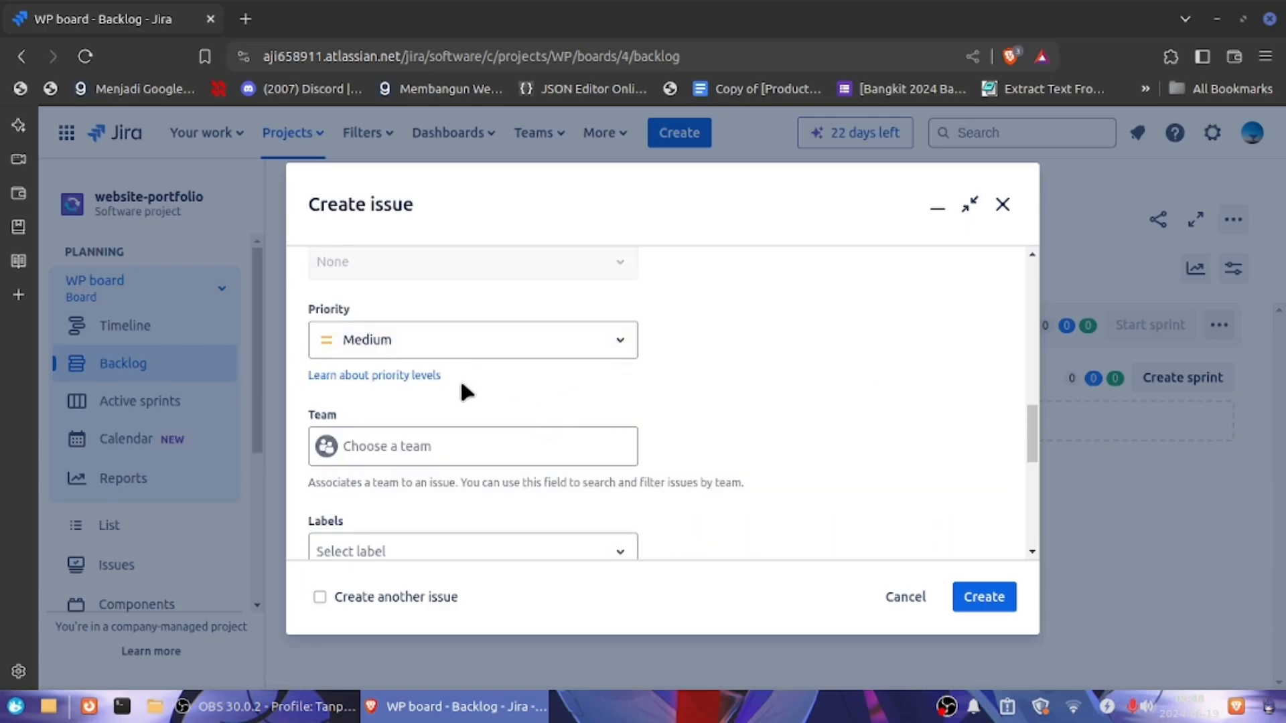
pyautogui.scroll(2, 462, 386)
pyautogui.click(458, 474)
pyautogui.click(375, 499)
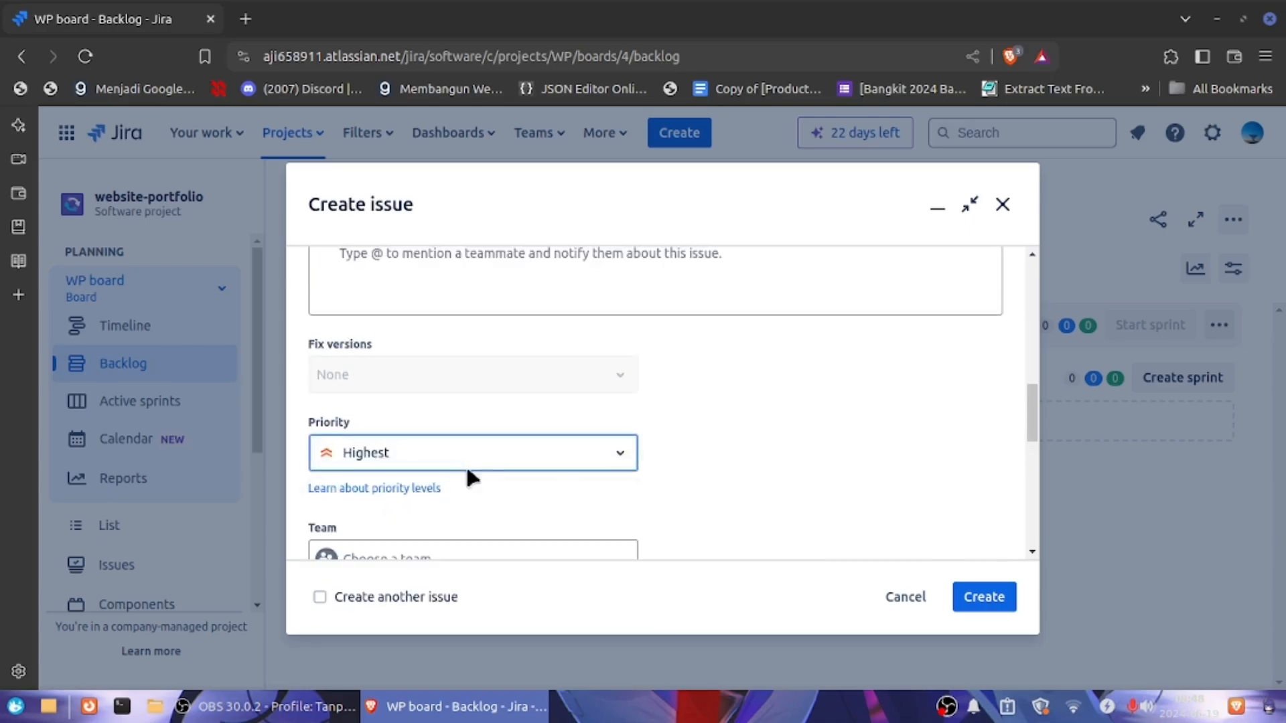
# Open the label choices for the new story.
pyautogui.scroll(-3, 499, 469)
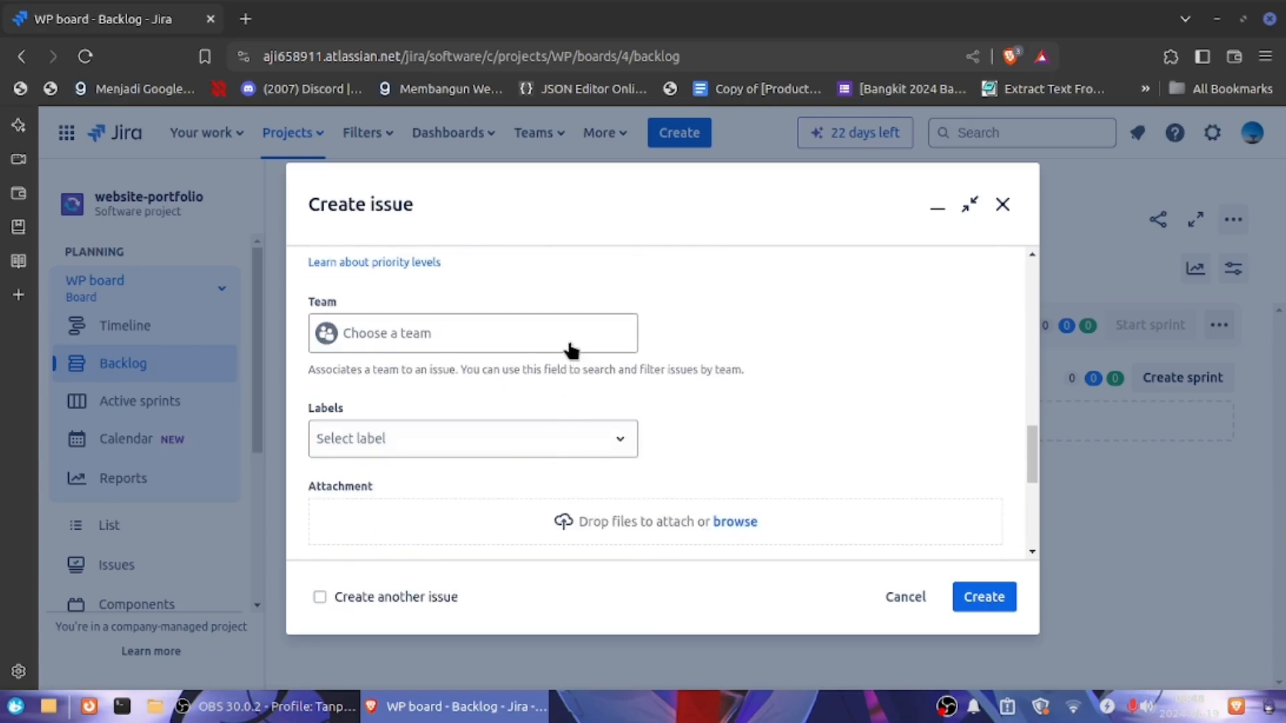
pyautogui.click(510, 441)
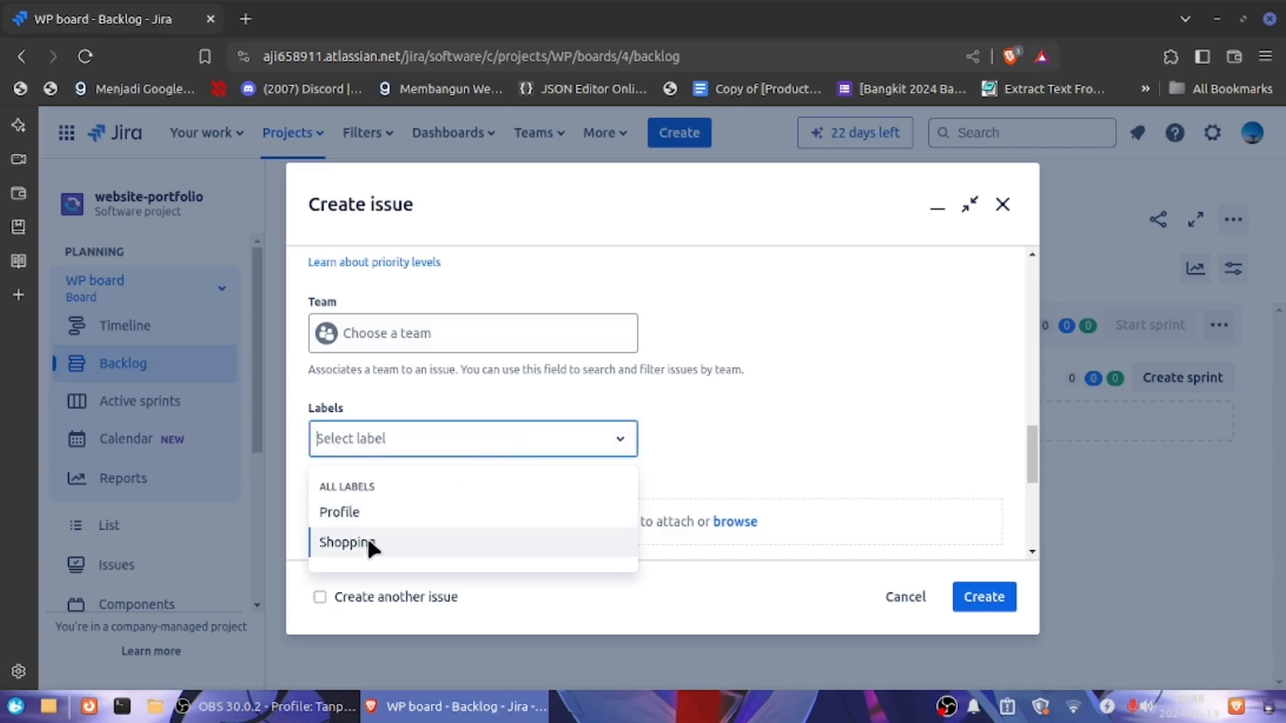